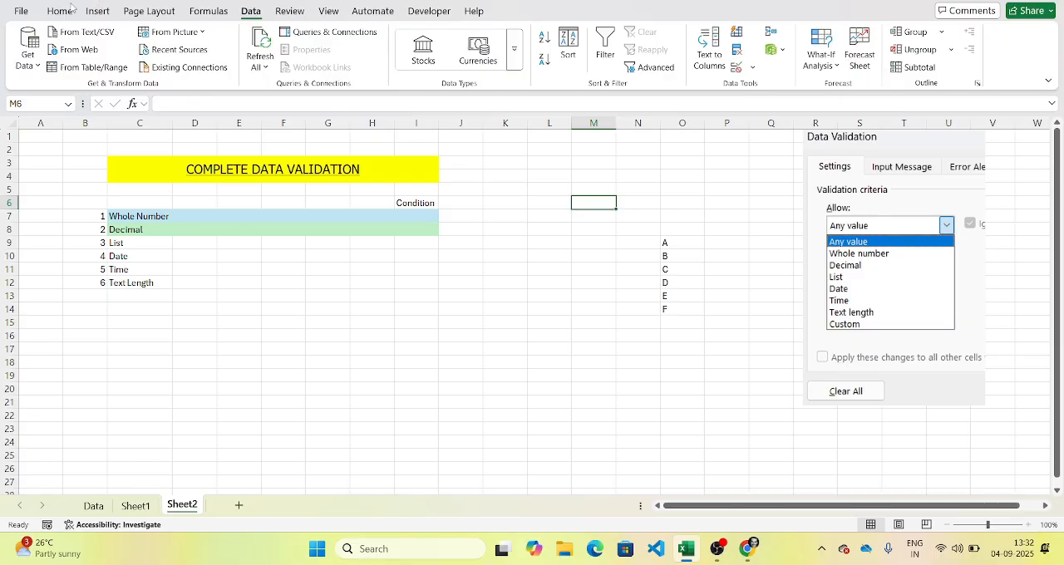
# Step: Open Data Validation for cell M6 and review the available Allow criteria types
pyautogui.click(71, 9)
pyautogui.click(244, 14)
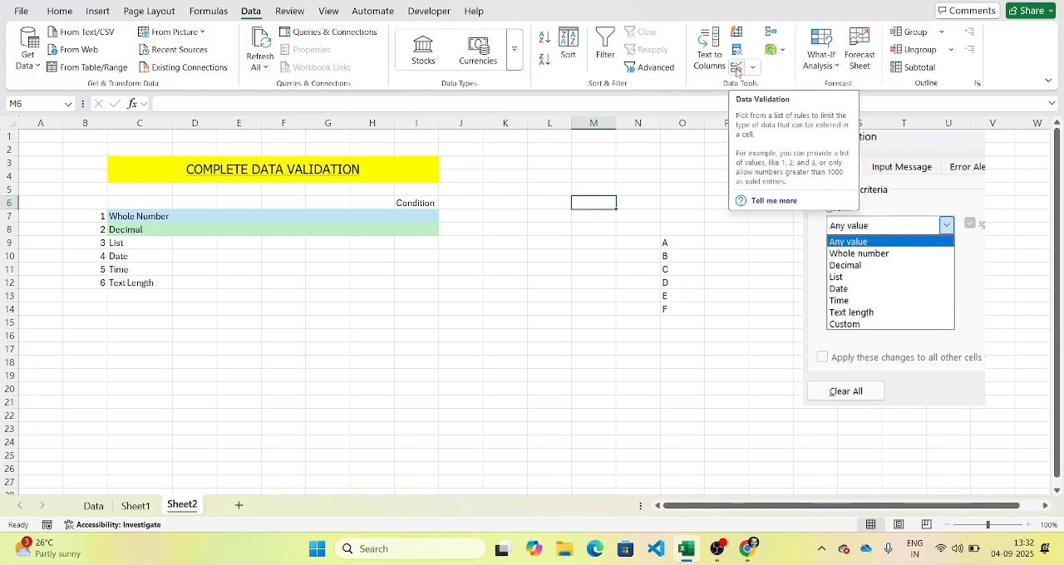
pyautogui.click(736, 71)
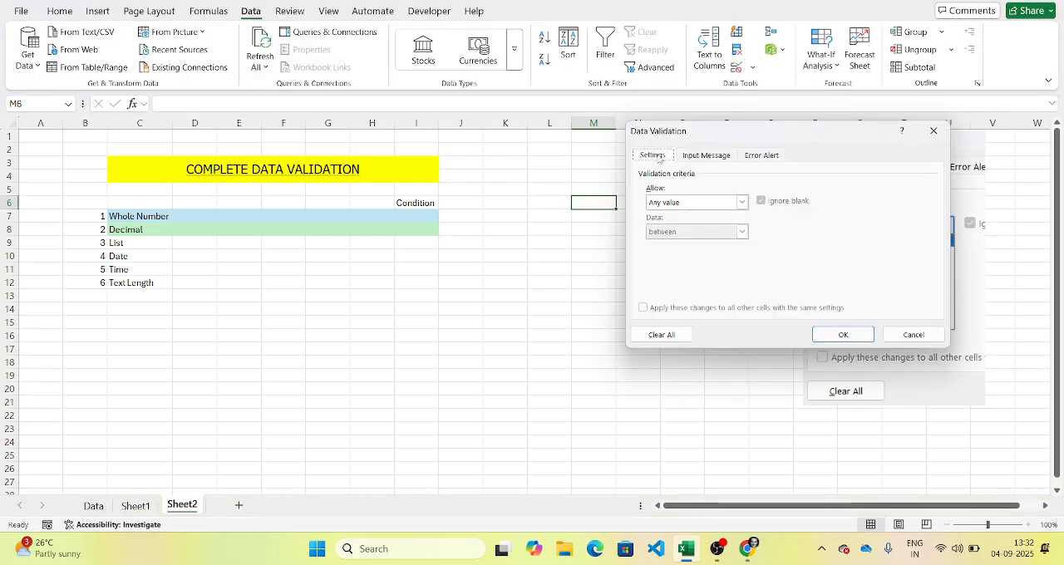
pyautogui.click(743, 205)
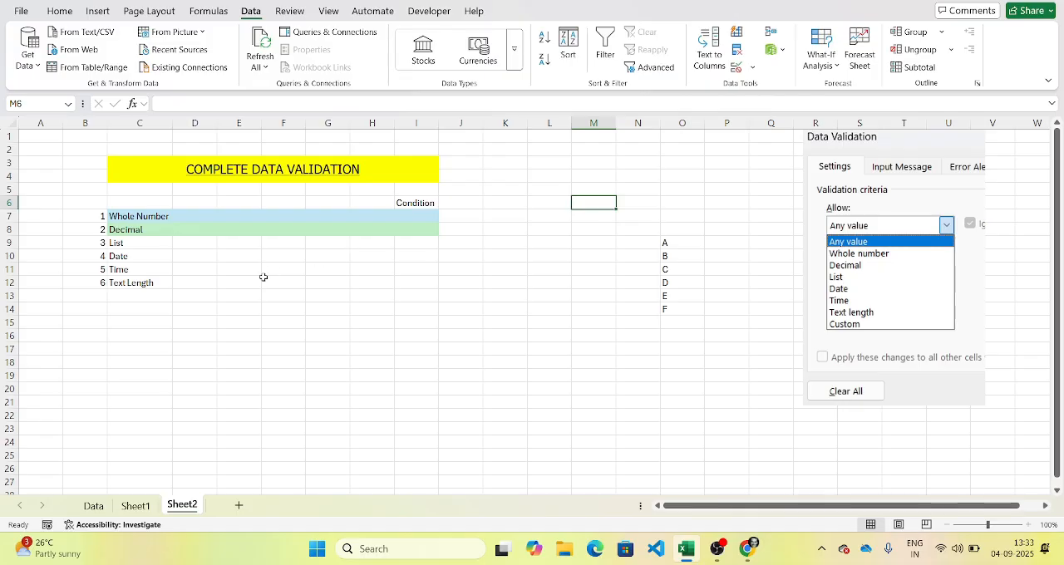
# Step: Restrict the Whole Number row's Condition cell I7 to whole numbers between 10 and 90 with data validation
pyautogui.click(141, 218)
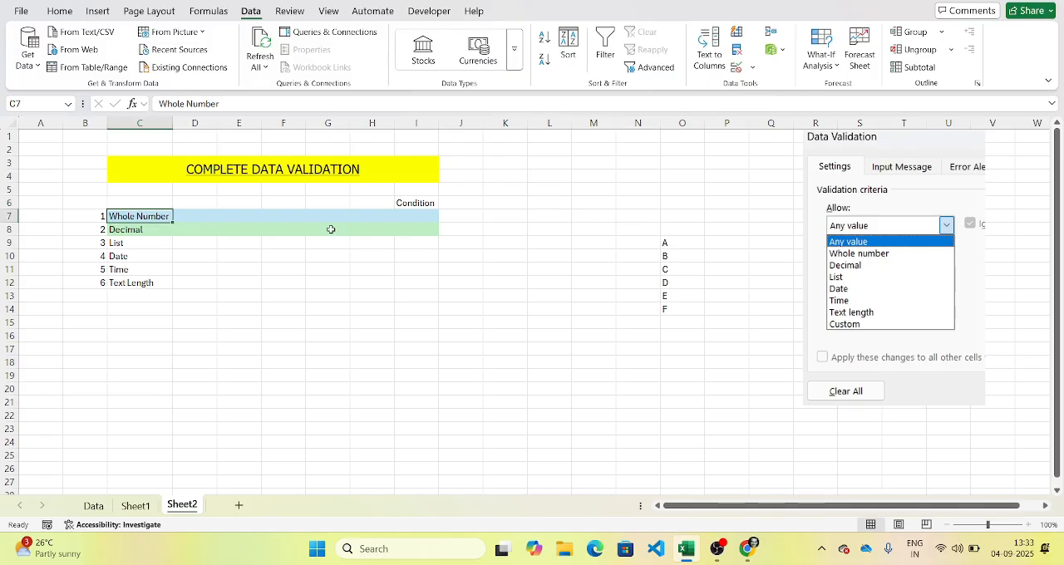
pyautogui.click(423, 212)
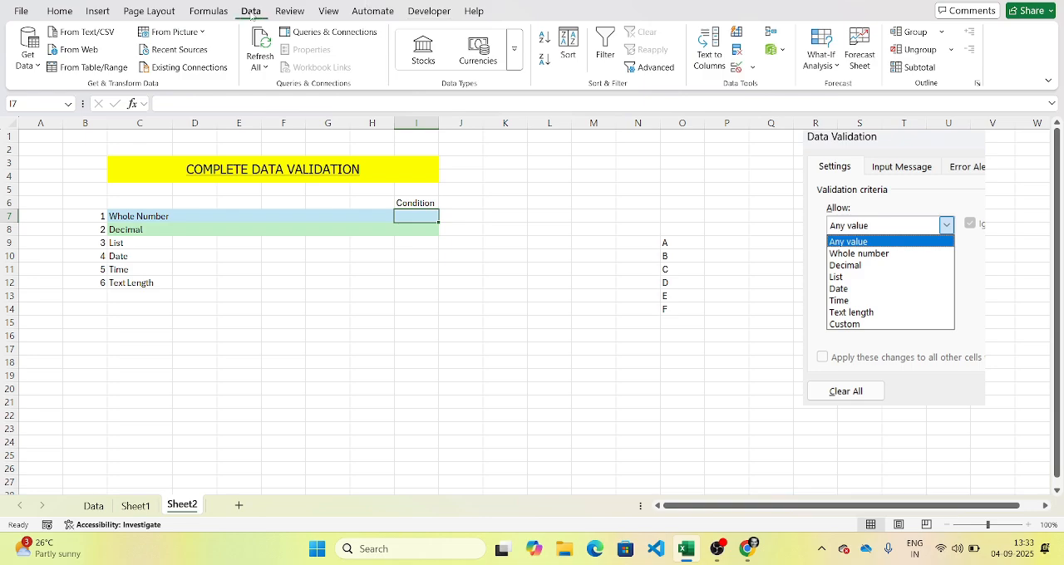
pyautogui.click(736, 70)
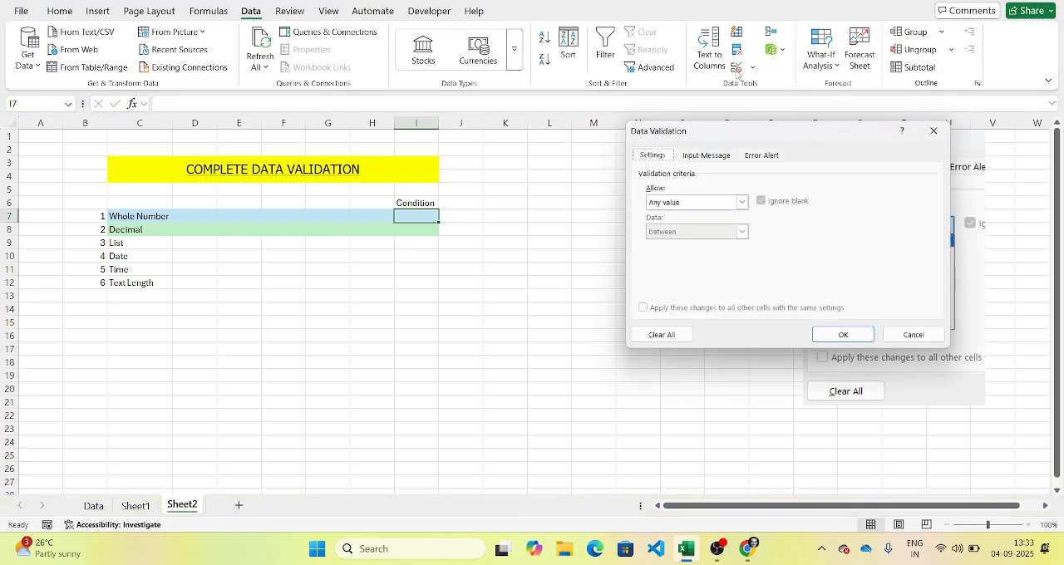
pyautogui.click(718, 206)
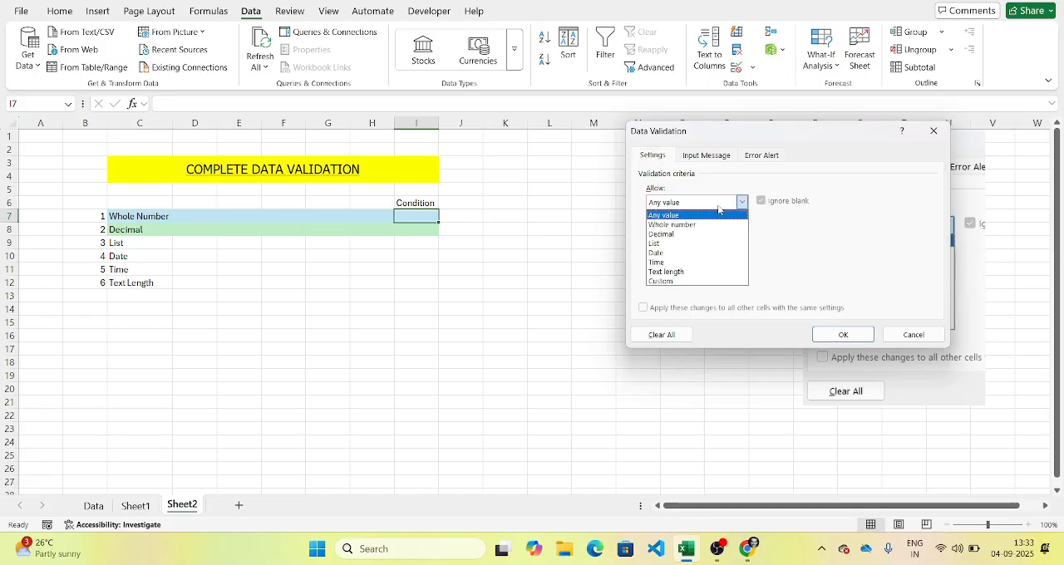
pyautogui.click(694, 226)
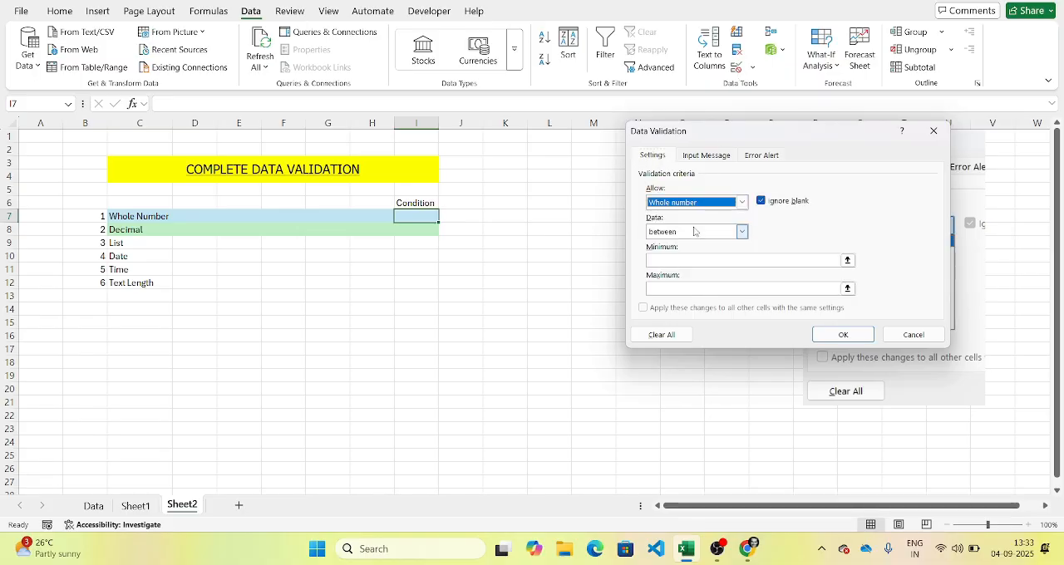
pyautogui.click(741, 237)
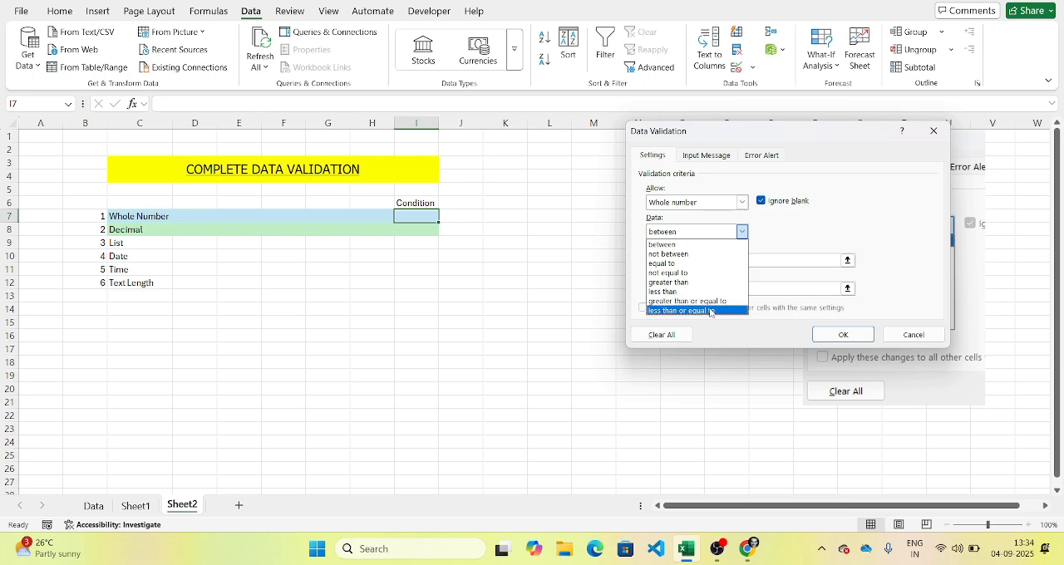
pyautogui.click(688, 246)
pyautogui.click(689, 261)
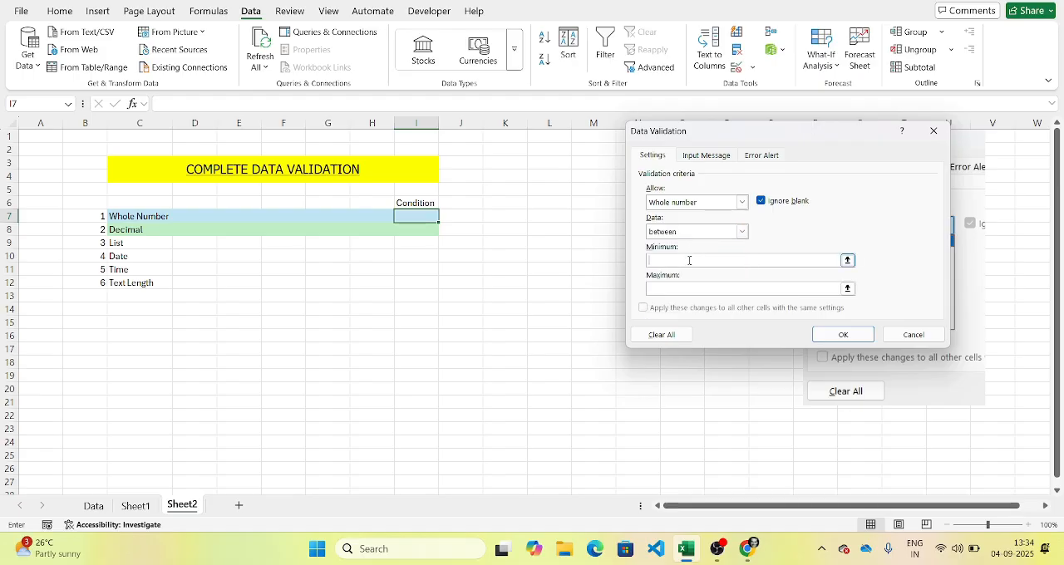
pyautogui.write('10')
pyautogui.click(687, 289)
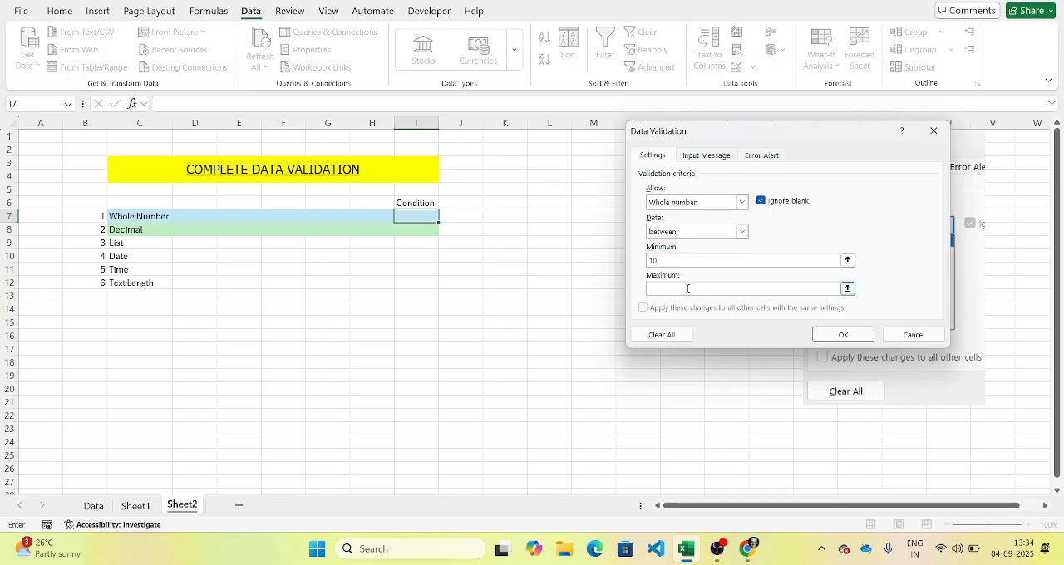
pyautogui.write('90')
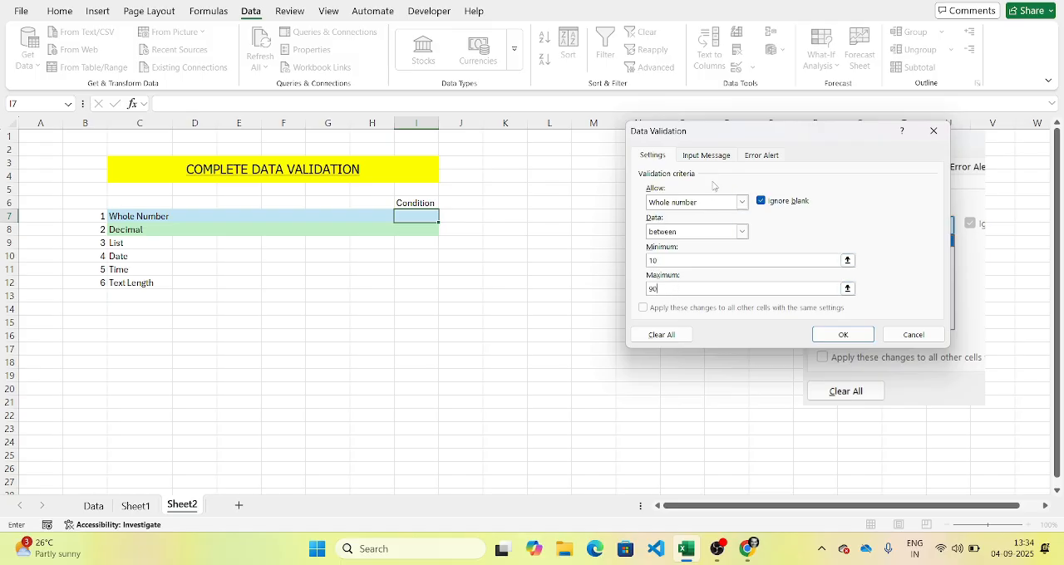
pyautogui.click(841, 334)
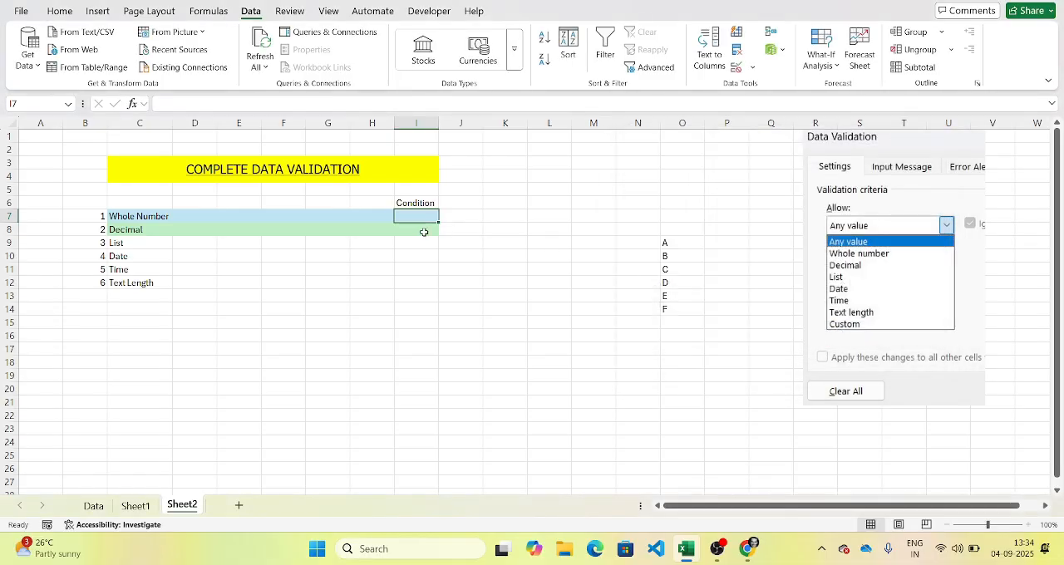
# Step: Test the validation rule in I7 with the allowed values 10 and 11, leaving 11 in the cell
pyautogui.write('10')
pyautogui.press('Return')
pyautogui.press('Tab')
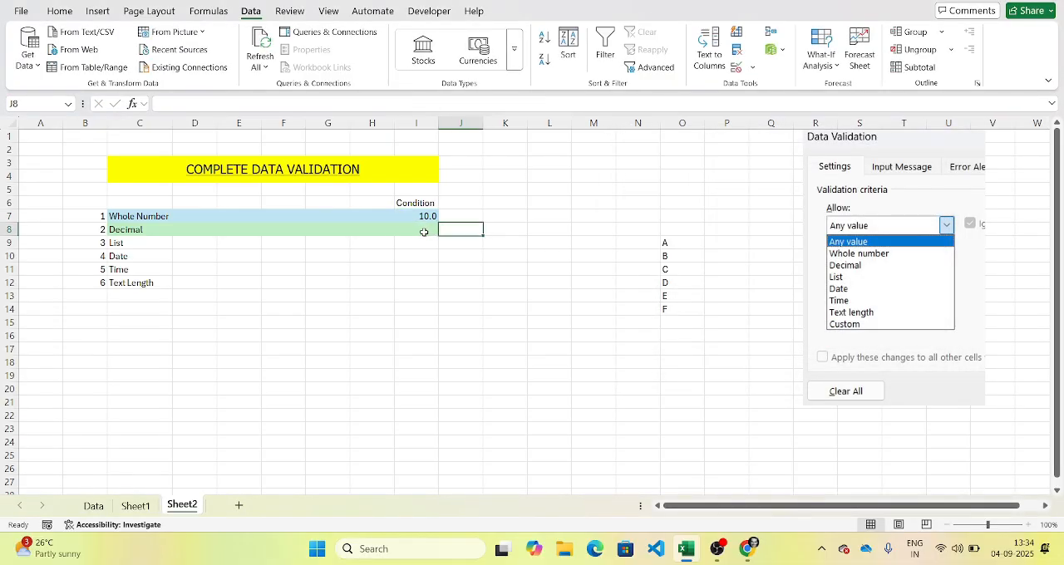
pyautogui.press('Escape')
pyautogui.press('Up')
pyautogui.press('Left')
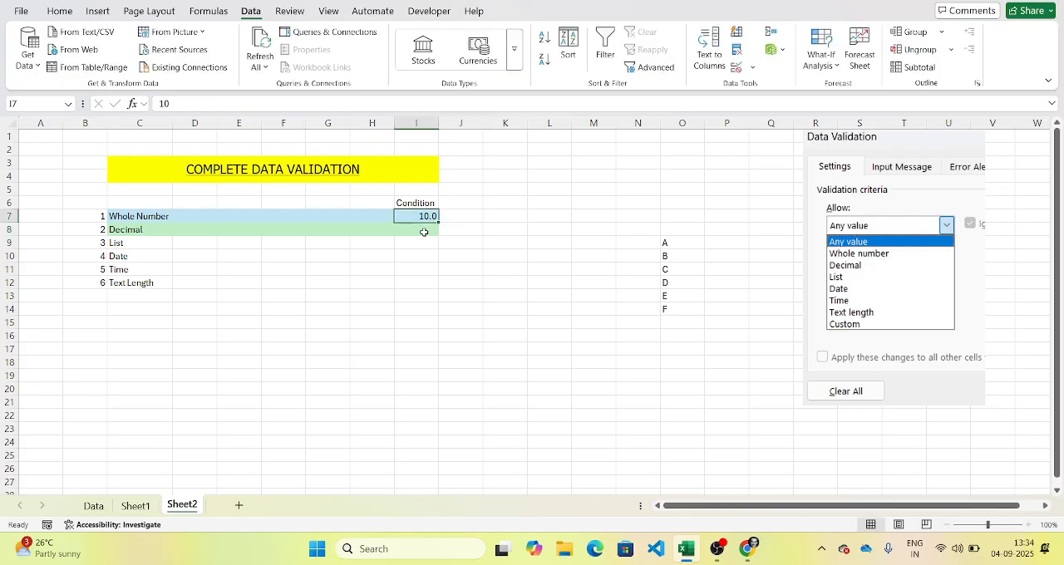
pyautogui.write('11')
pyautogui.press('Return')
pyautogui.press('Up')
# Step: Try to enter the out-of-range value 9 in I7
pyautogui.write('9')
pyautogui.press('Return')
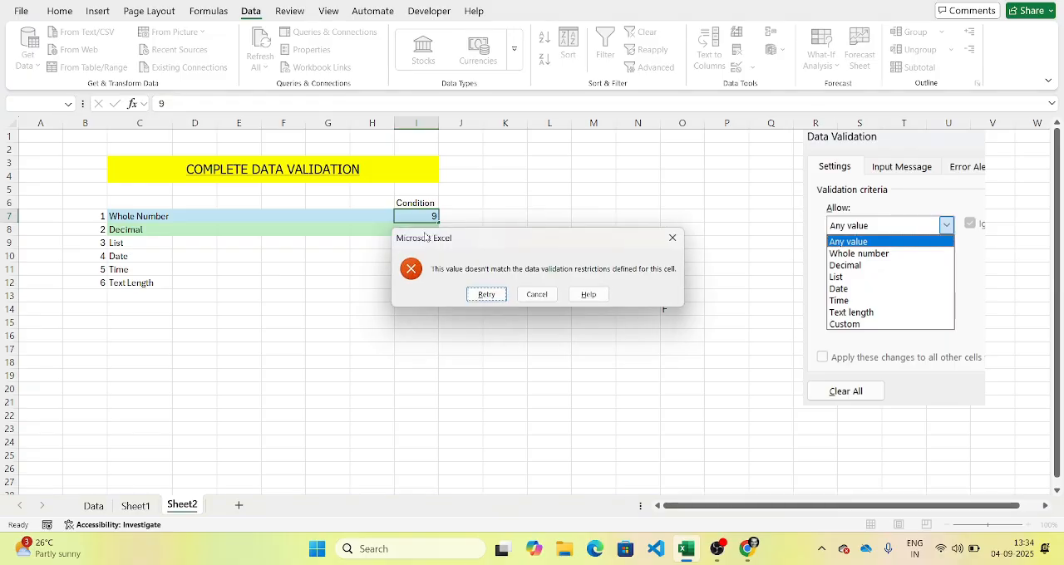
pyautogui.click(673, 238)
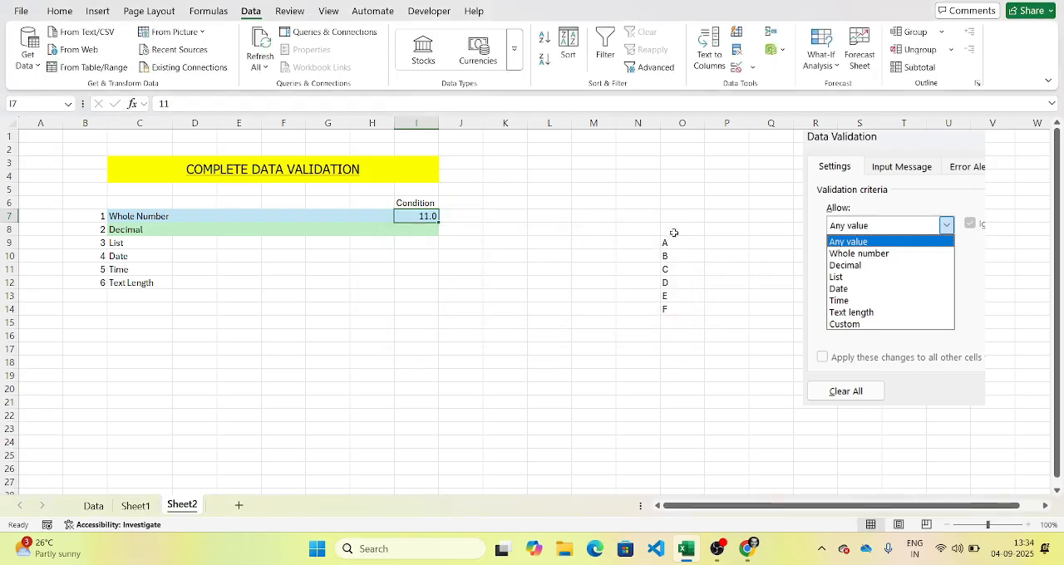
# Step: Recheck the data validation criteria of I7 and try the value 9 in the cell again
pyautogui.click(736, 66)
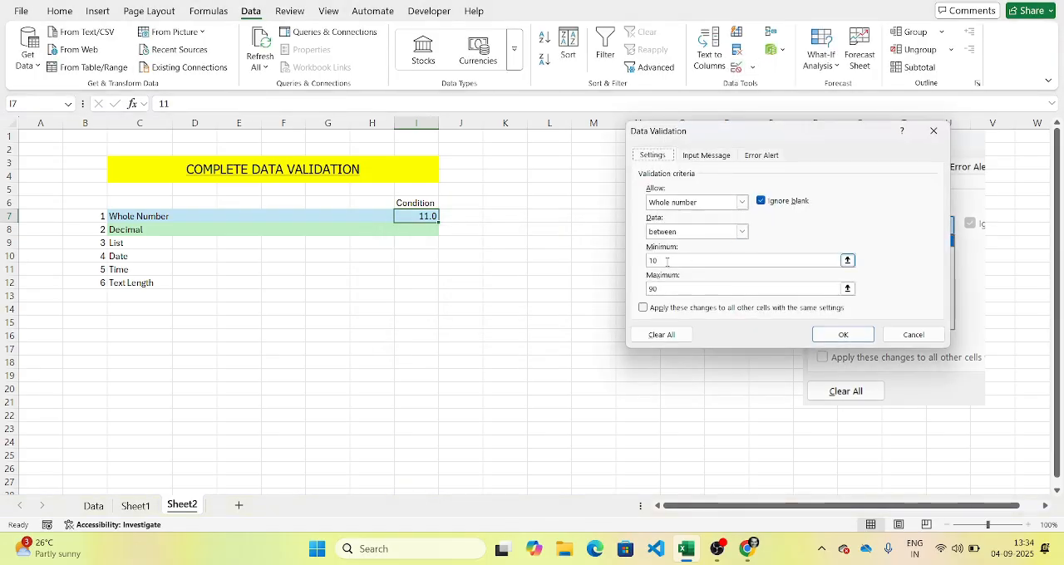
pyautogui.click(842, 334)
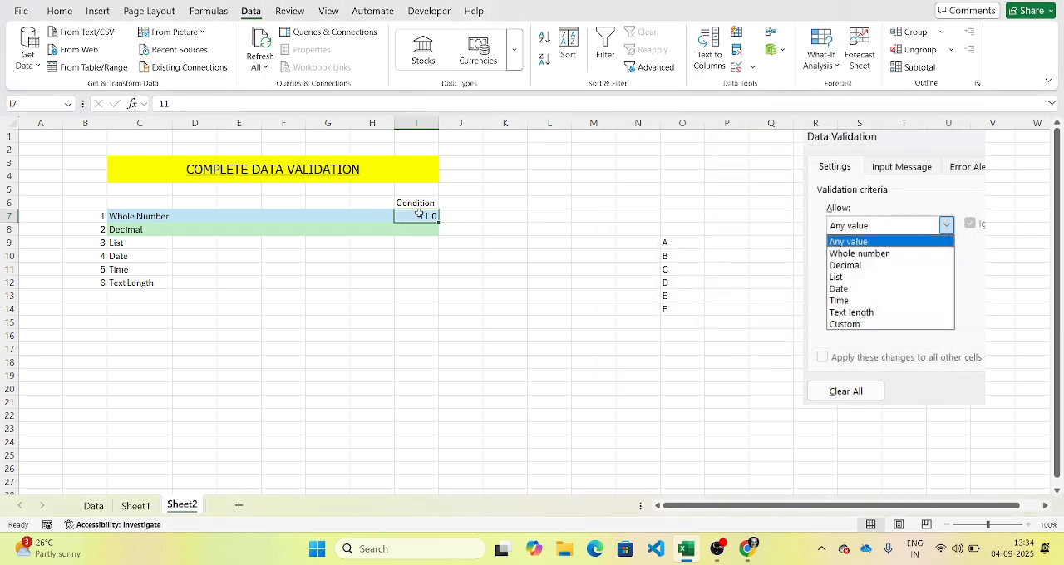
pyautogui.write('9')
pyautogui.press('Return')
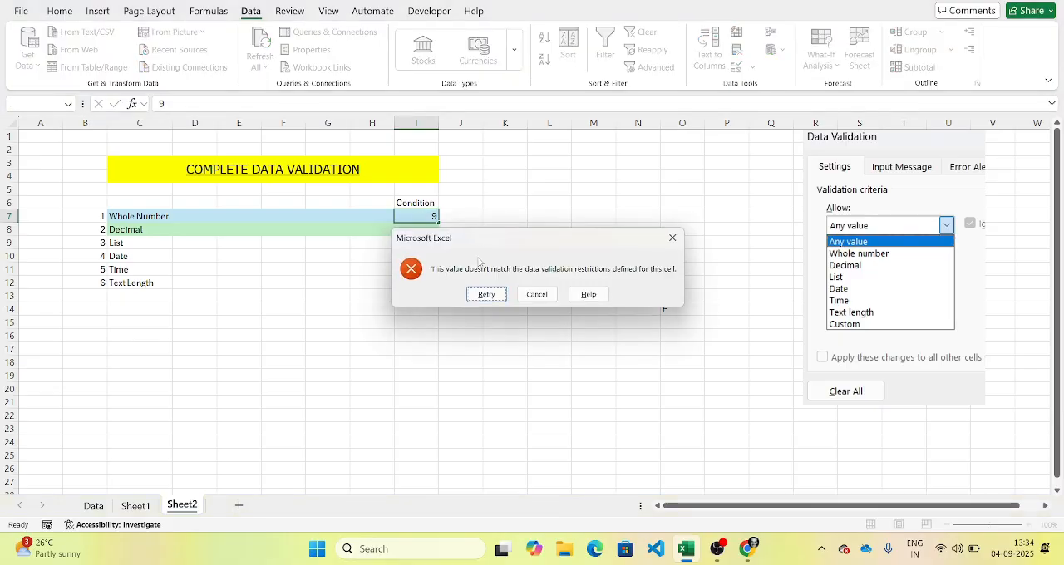
pyautogui.click(537, 294)
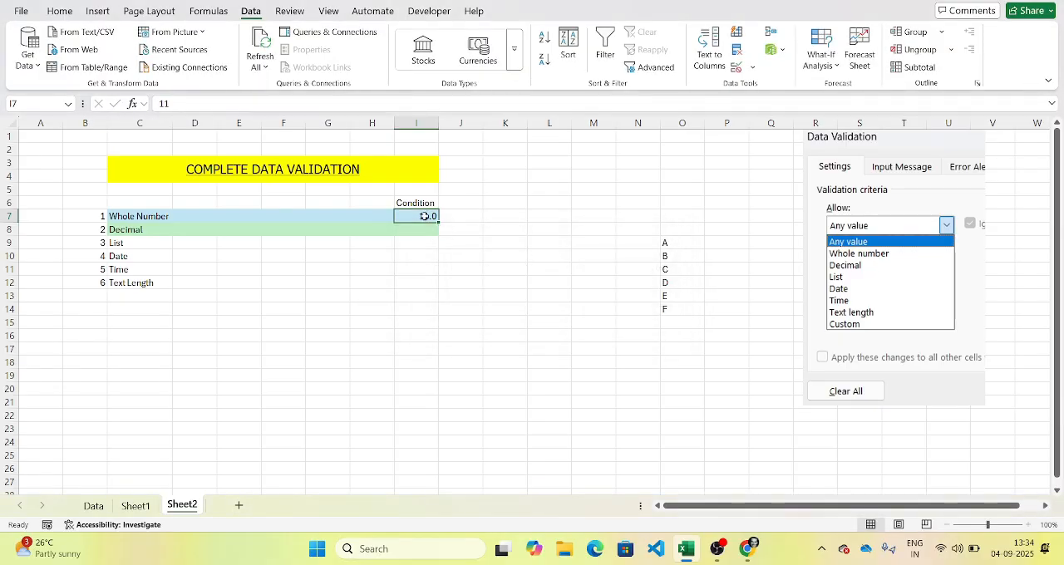
# Step: Set the error alert in I7's data validation to the Warning style with the title "ERRO"
pyautogui.click(738, 68)
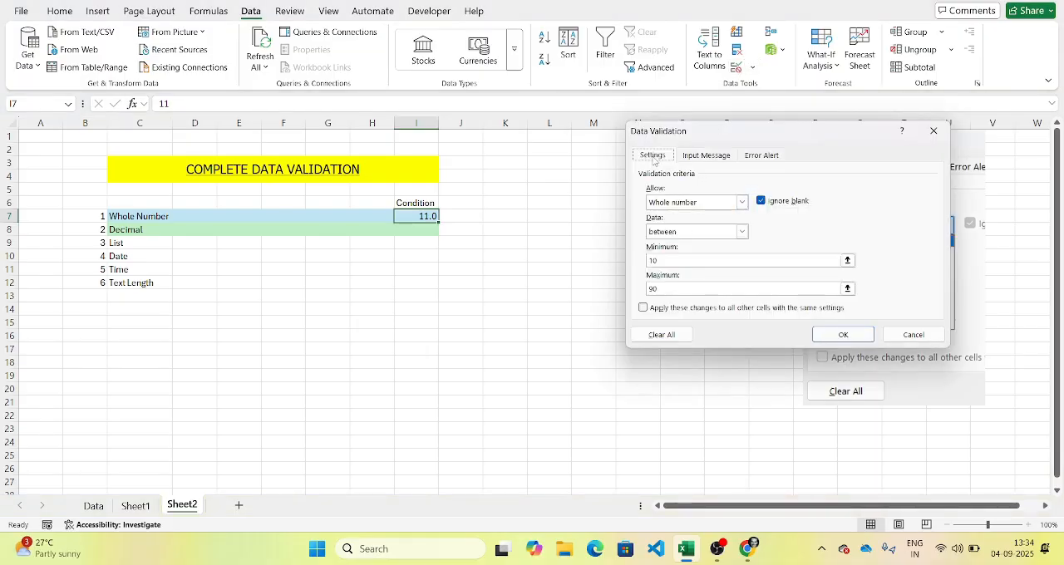
pyautogui.click(758, 155)
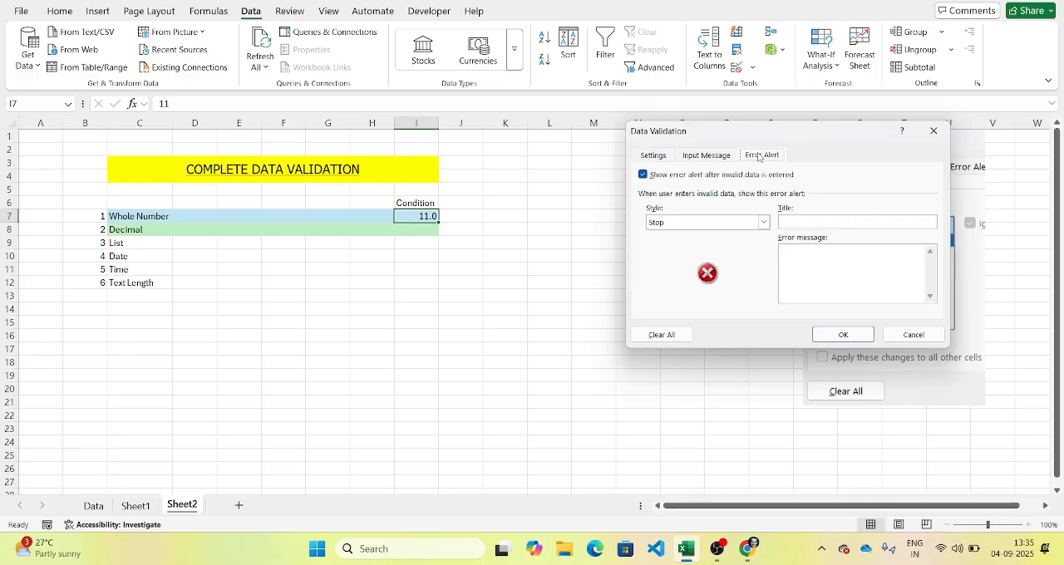
pyautogui.click(764, 222)
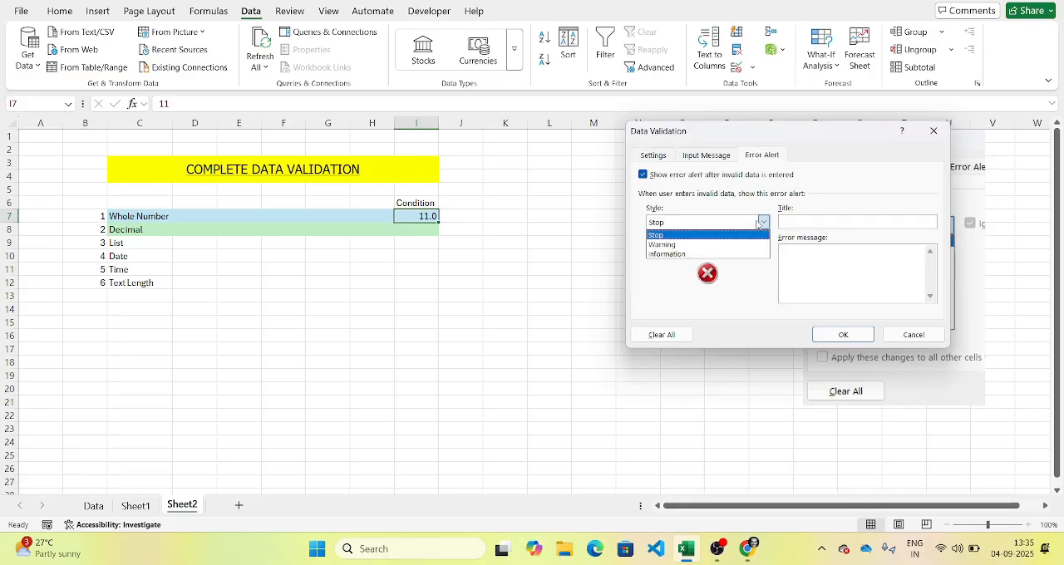
pyautogui.click(711, 245)
pyautogui.click(808, 222)
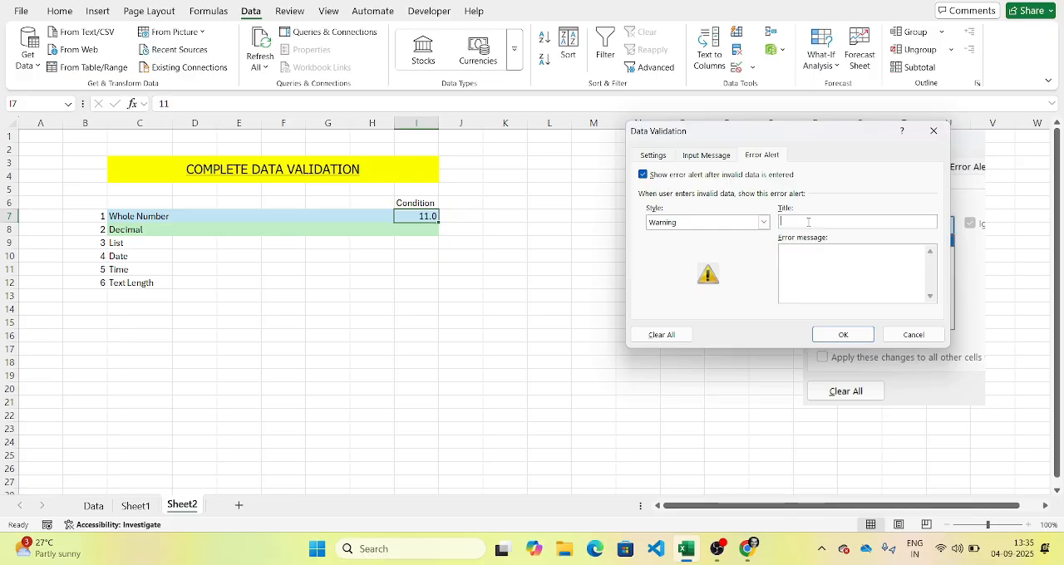
pyautogui.write('ERRO')
pyautogui.press('Tab')
# Step: Enter the error message "YOU Have input a wrong value. Need to iput between 10 to 90 ." and apply the validation
pyautogui.write('YOU Have inte')
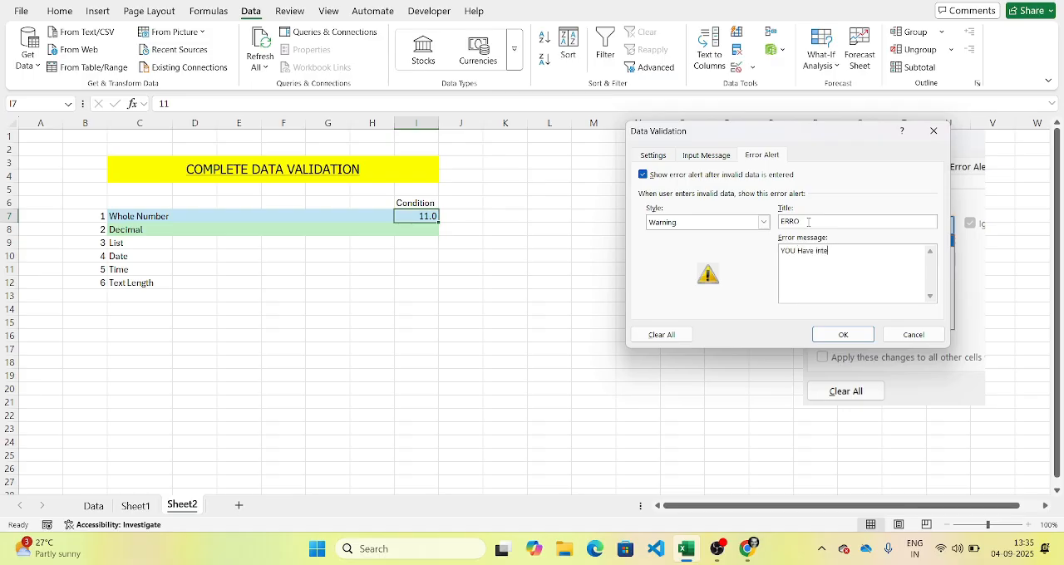
pyautogui.press('BackSpace')
pyautogui.write('put a wrong value. Need to iput only 10 to')
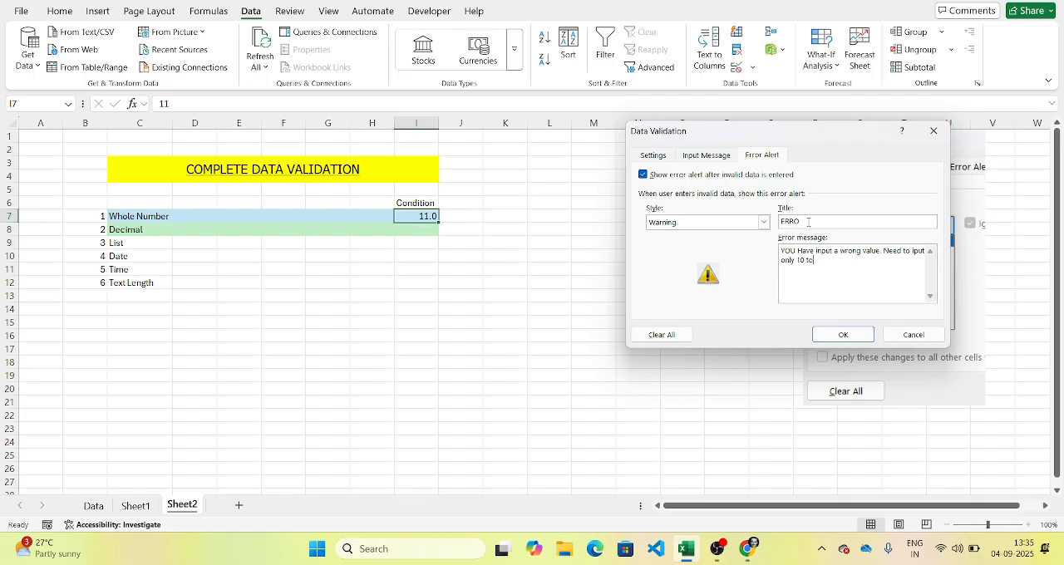
pyautogui.press('BackSpace')
pyautogui.press('BackSpace')
pyautogui.press('BackSpace')
pyautogui.press('BackSpace')
pyautogui.press('BackSpace')
pyautogui.press('BackSpace')
pyautogui.press('BackSpace')
pyautogui.press('BackSpace')
pyautogui.press('BackSpace')
pyautogui.press('BackSpace')
pyautogui.write('between 10 to')
pyautogui.write('0 .')
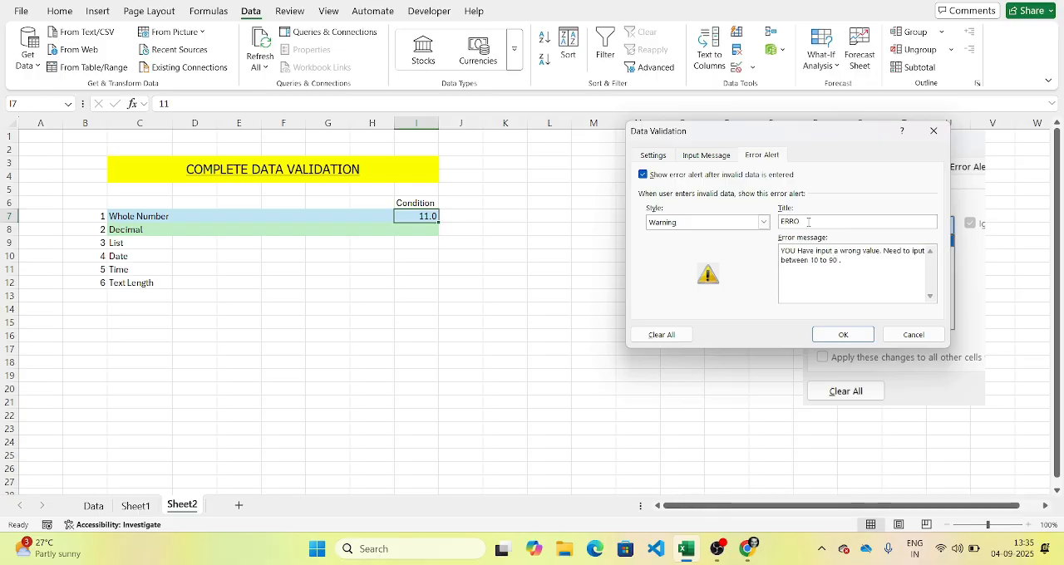
pyautogui.click(843, 334)
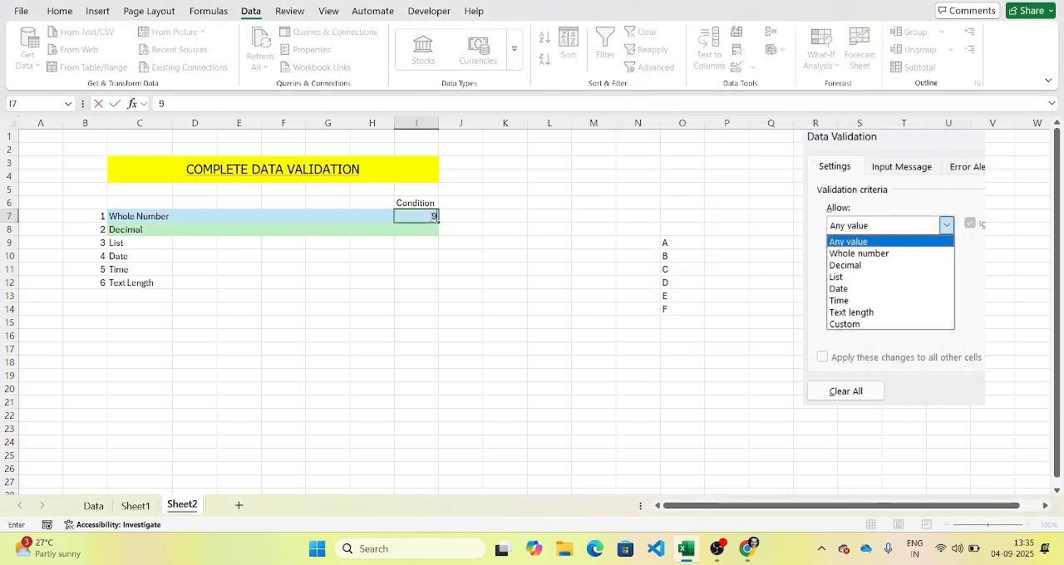
# Step: Test the custom warning by trying the value 9 in I7, and cancel the entry
pyautogui.write('9')
pyautogui.press('Return')
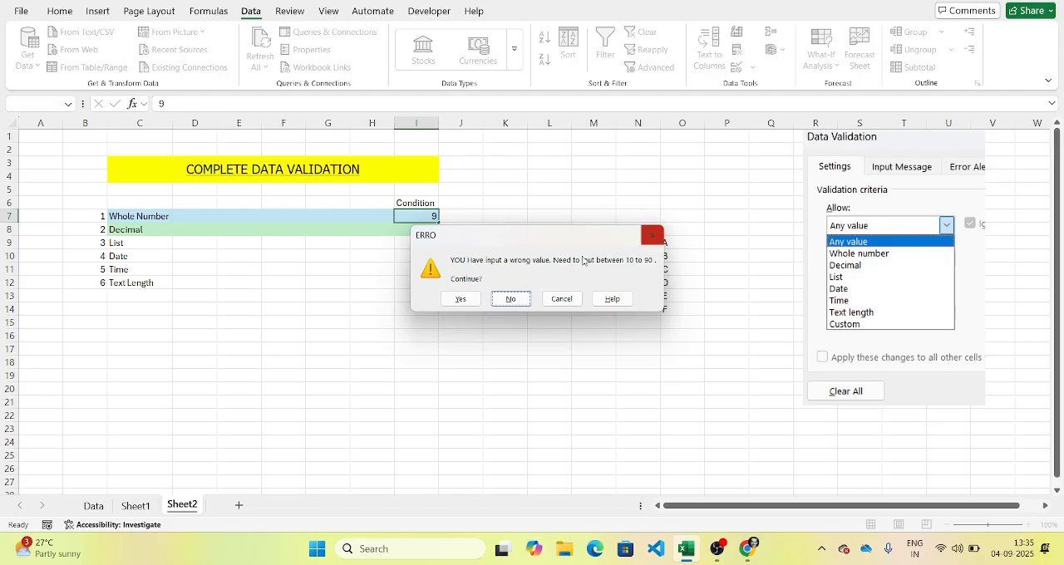
pyautogui.click(557, 300)
# Step: Fill the Whole Number row's Condition cell down into the Decimal row's Condition cell I8
pyautogui.moveTo(117, 214); pyautogui.dragTo(438, 219)
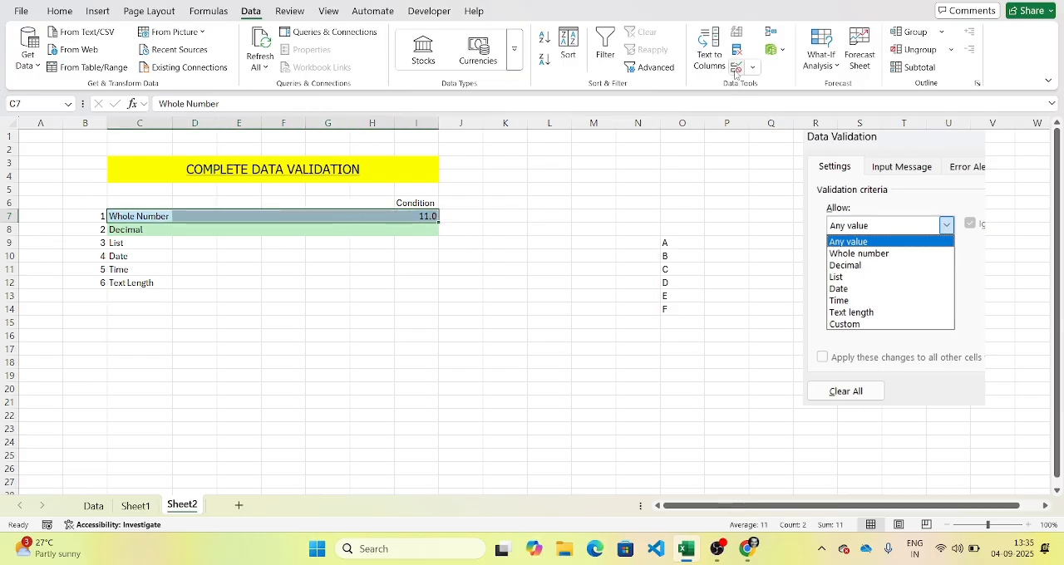
pyautogui.click(424, 228)
pyautogui.hotkey('ctrl', 'd')
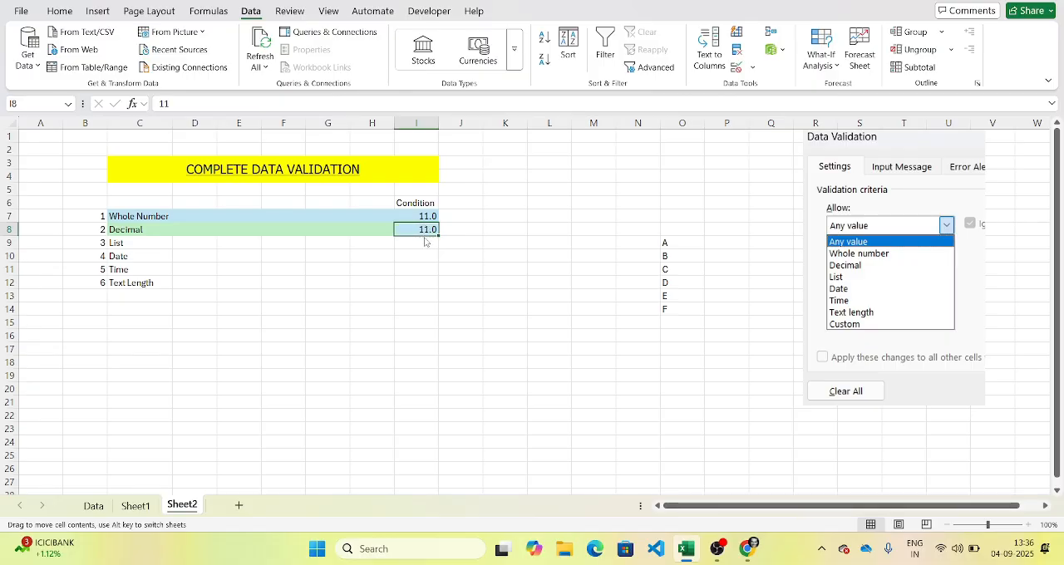
# Step: Add the header "Customer" in O8 above the list of letters A to F
pyautogui.click(419, 242)
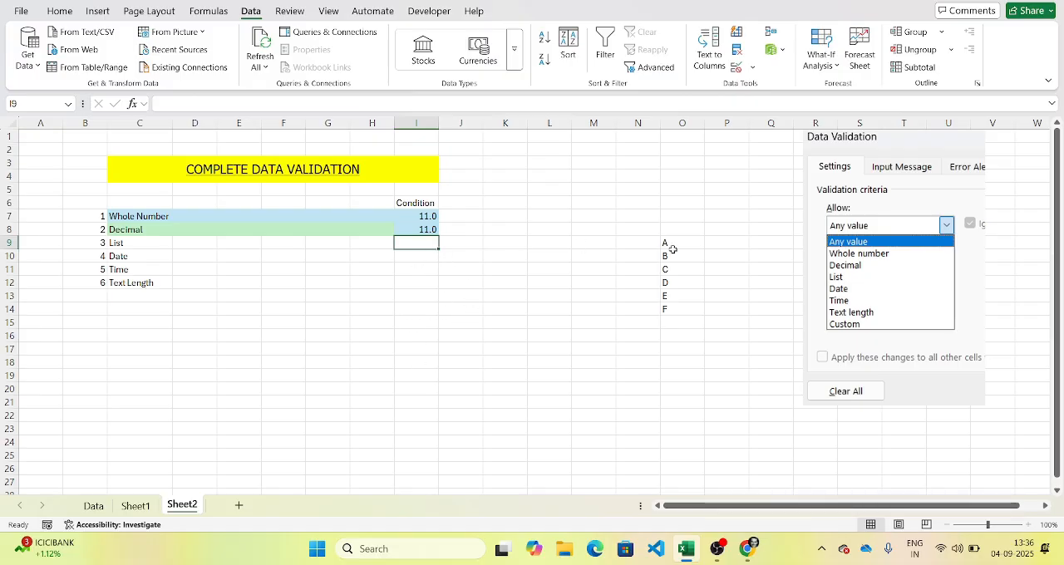
pyautogui.moveTo(684, 245); pyautogui.dragTo(685, 303)
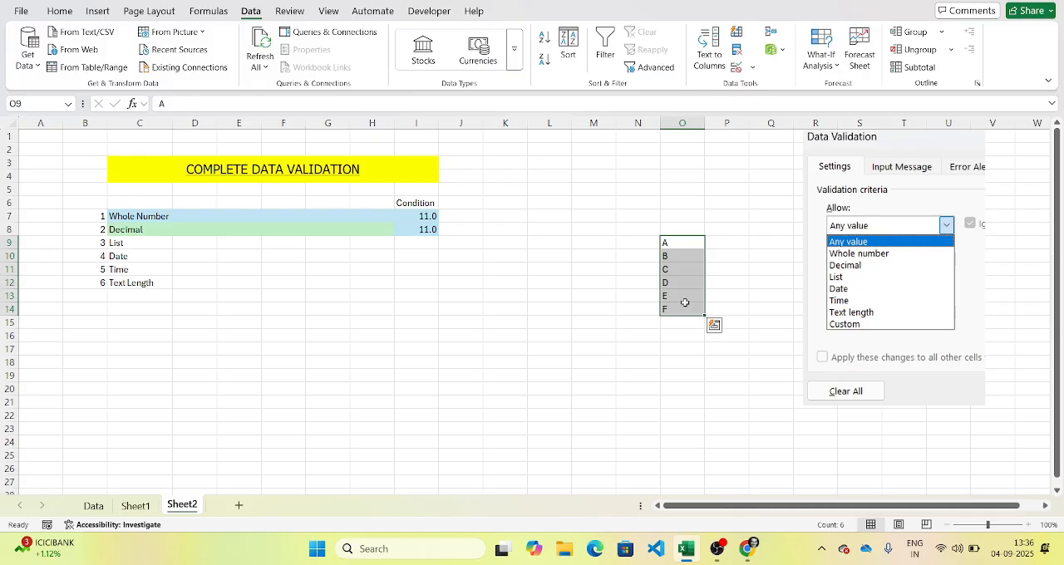
pyautogui.click(668, 230)
pyautogui.write('C')
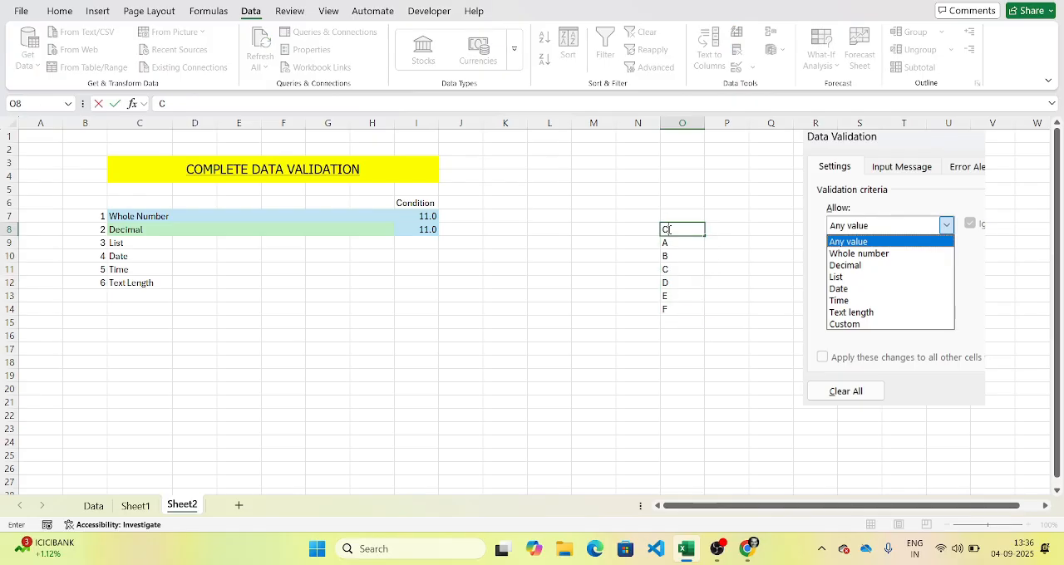
pyautogui.write('ustomer')
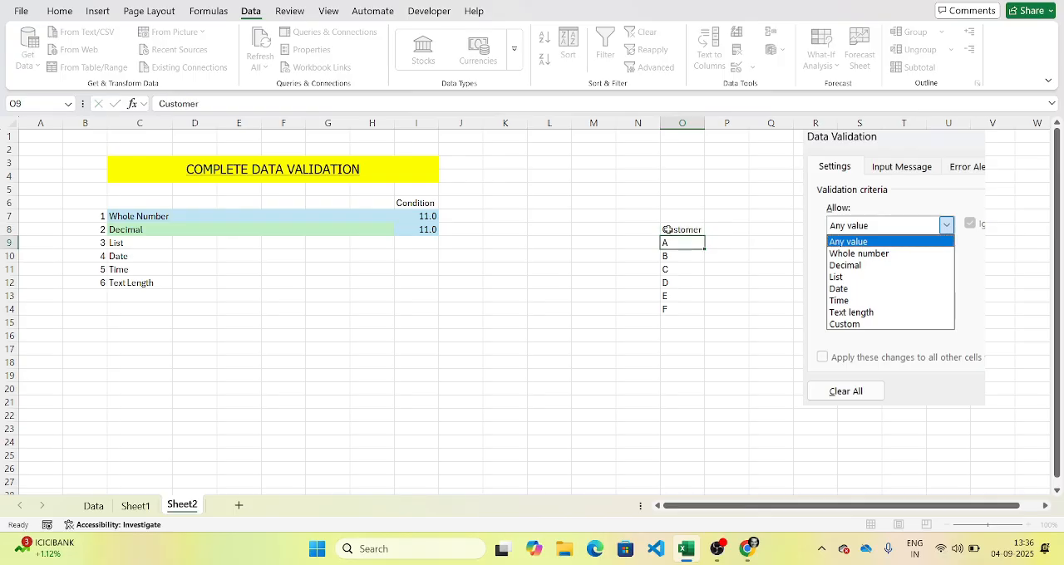
pyautogui.press('Return')
# Step: Apply a List data validation to the List row's Condition cell I9, using the source range =$O$9:$O$14
pyautogui.click(436, 241)
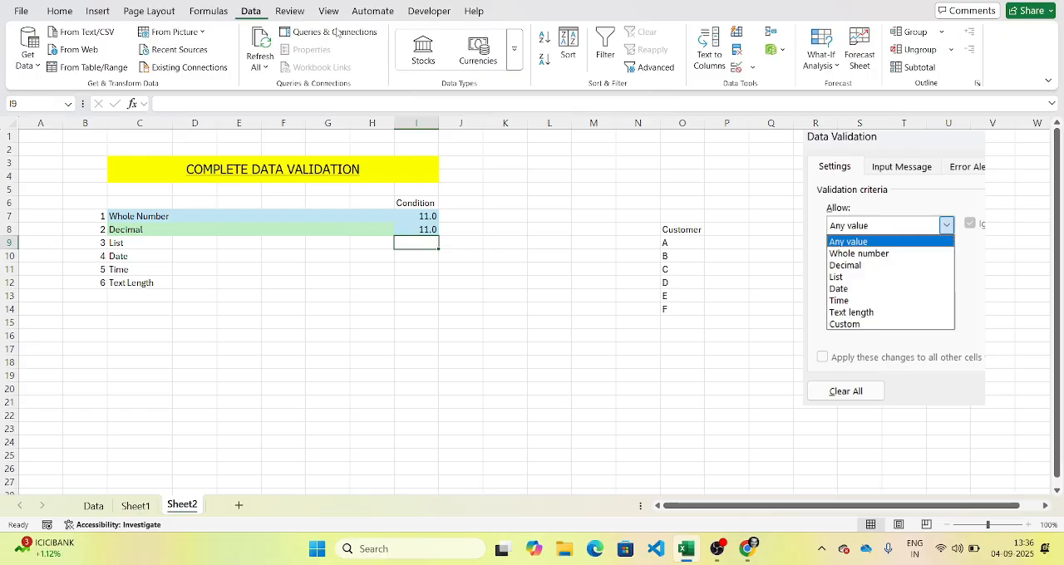
pyautogui.click(736, 67)
pyautogui.click(653, 155)
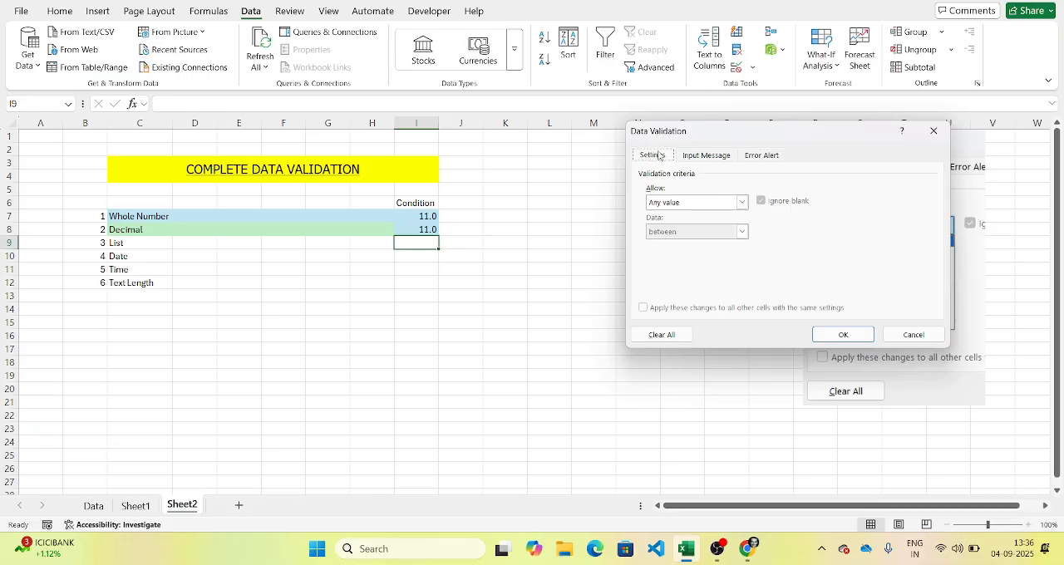
pyautogui.click(712, 204)
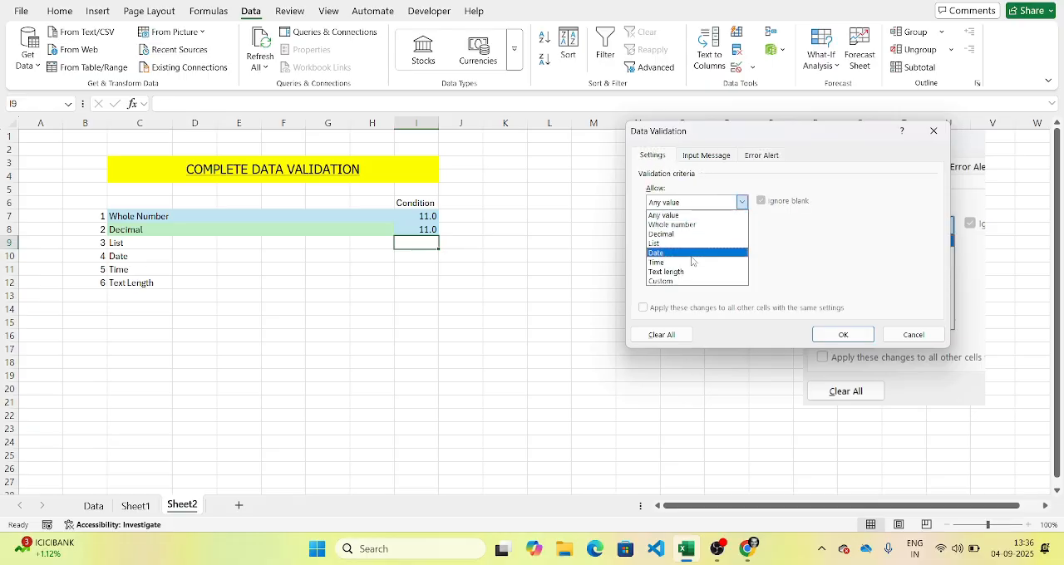
pyautogui.click(697, 244)
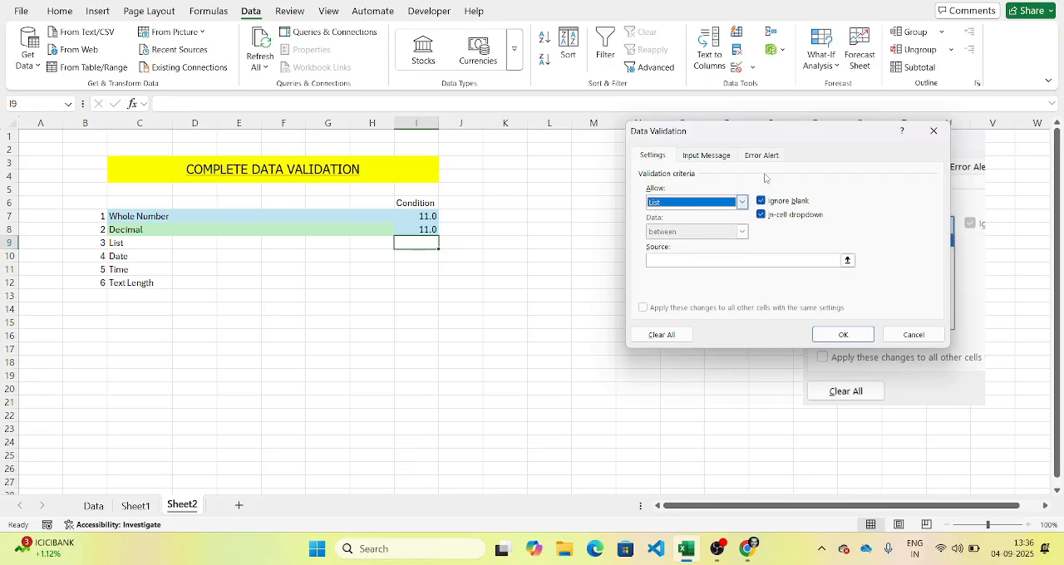
pyautogui.moveTo(769, 146); pyautogui.dragTo(328, 160)
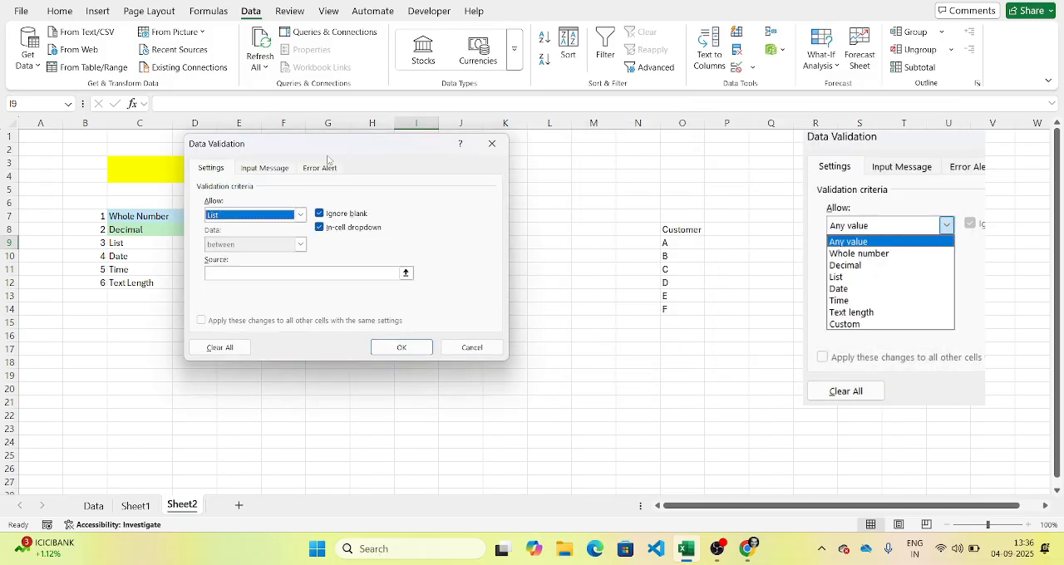
pyautogui.click(247, 275)
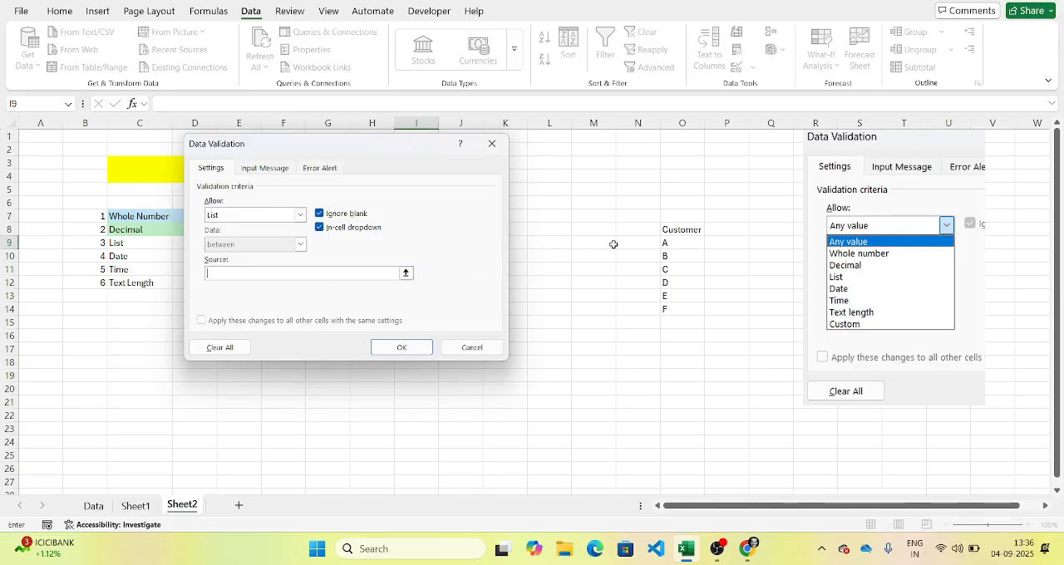
pyautogui.moveTo(677, 242); pyautogui.dragTo(681, 311)
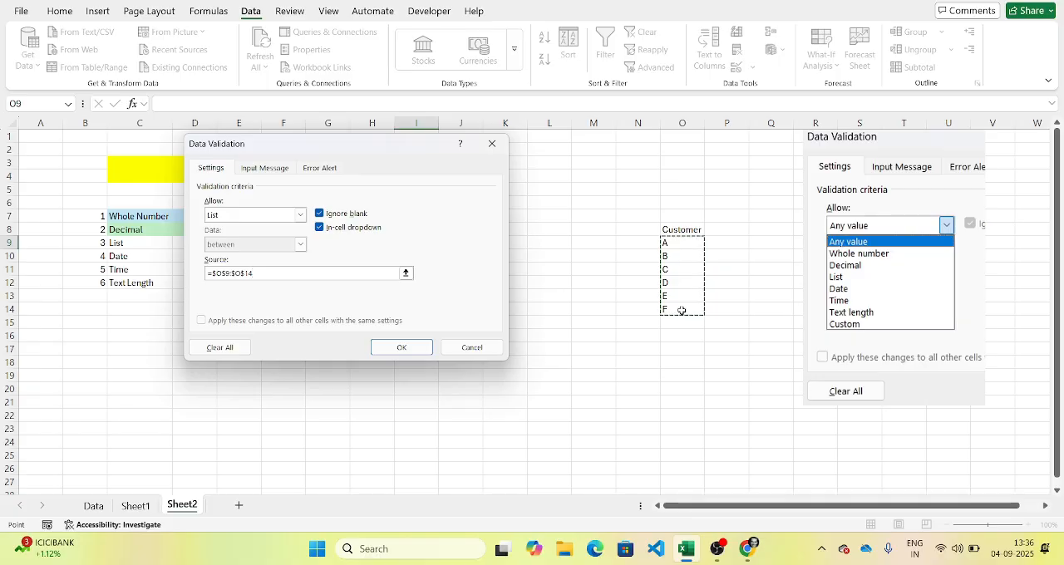
pyautogui.click(381, 347)
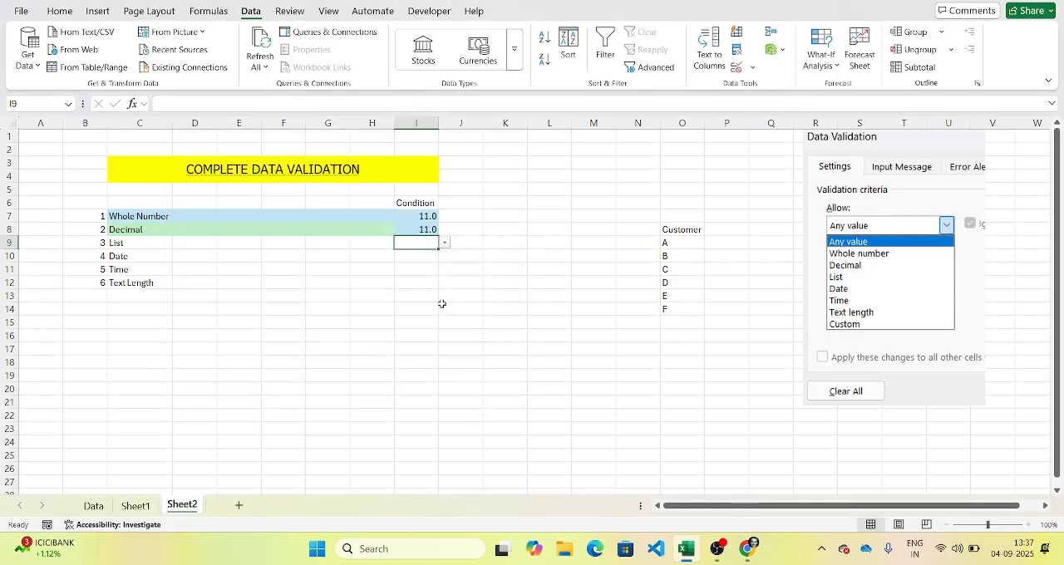
# Step: Test I9's dropdown by choosing C, F, B and D in turn, finishing with E
pyautogui.click(445, 243)
pyautogui.click(416, 279)
pyautogui.click(444, 242)
pyautogui.click(408, 315)
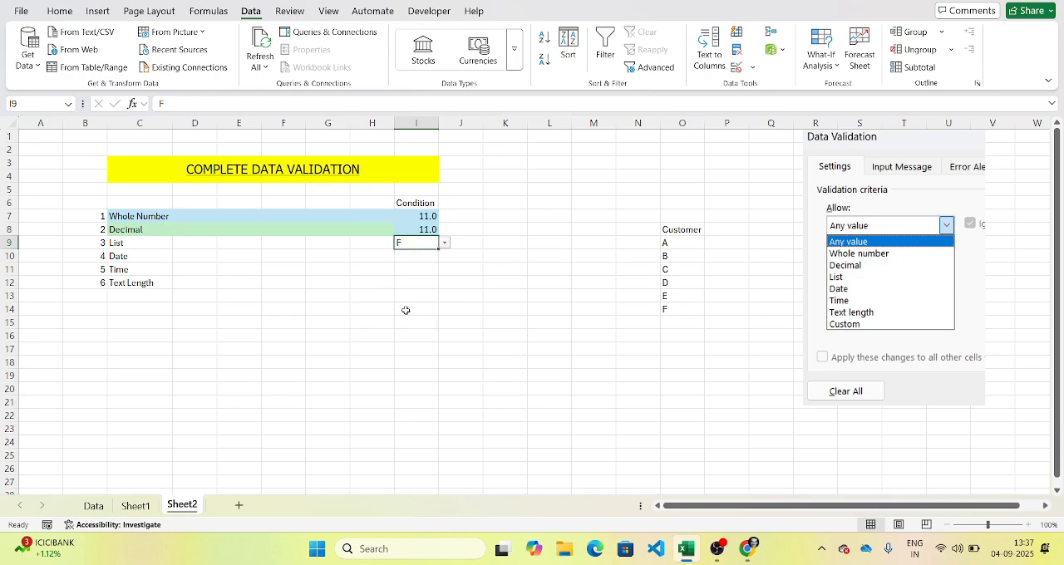
pyautogui.click(445, 243)
pyautogui.click(407, 267)
pyautogui.click(445, 243)
pyautogui.click(409, 290)
pyautogui.click(445, 243)
pyautogui.click(409, 302)
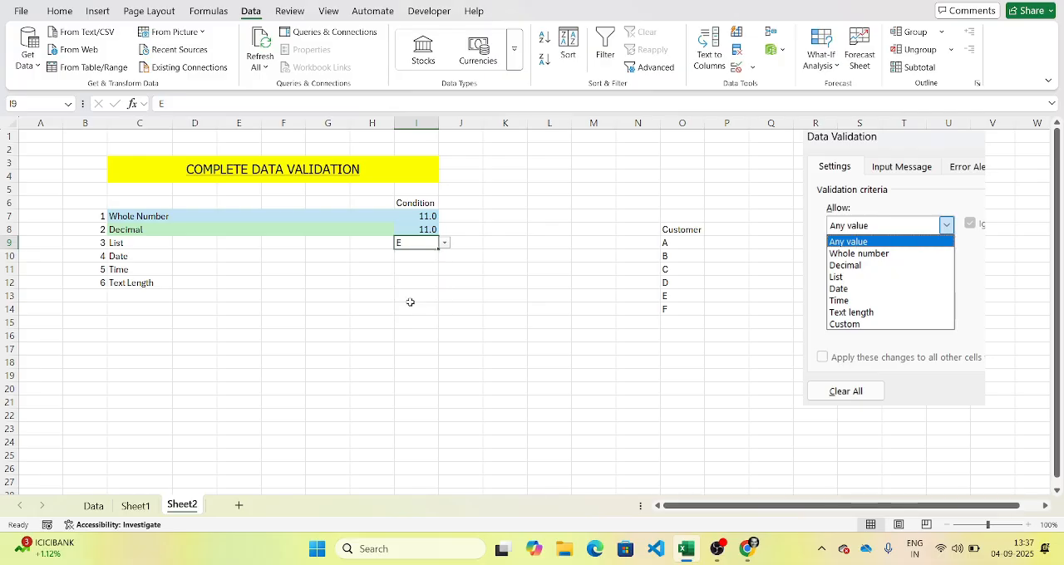
pyautogui.click(446, 243)
pyautogui.click(445, 243)
# Step: Extend the Customer list with G, H, I and J in cells O15 to O18
pyautogui.click(664, 324)
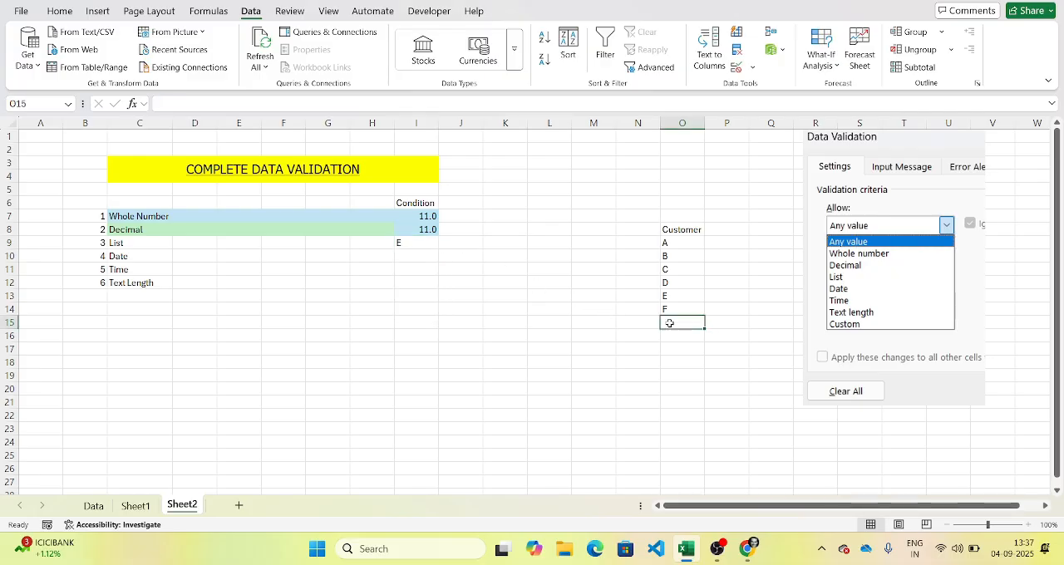
pyautogui.write('G')
pyautogui.press('Return')
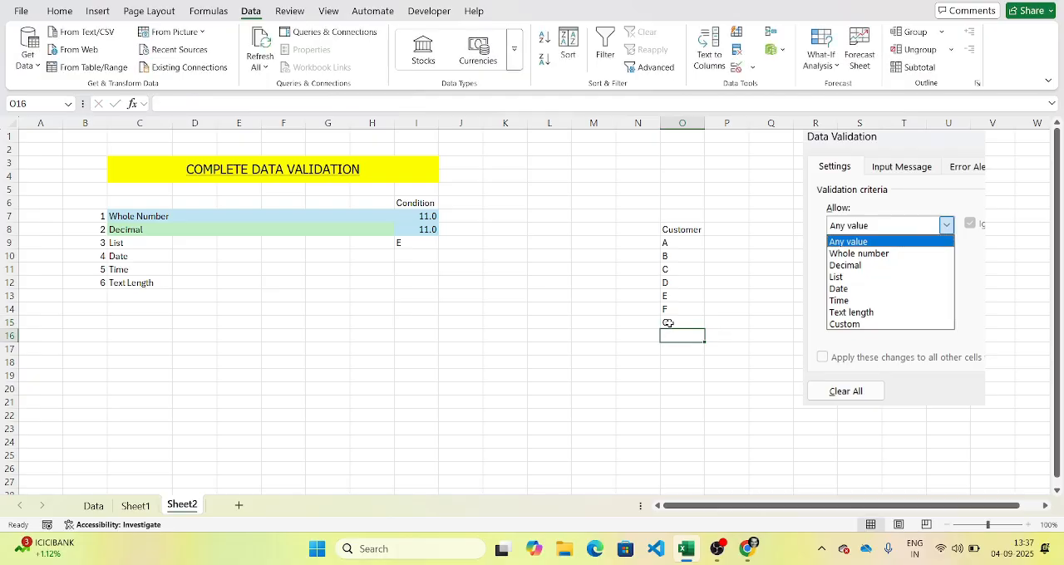
pyautogui.write('H')
pyautogui.press('Return')
pyautogui.write('I')
pyautogui.press('Return')
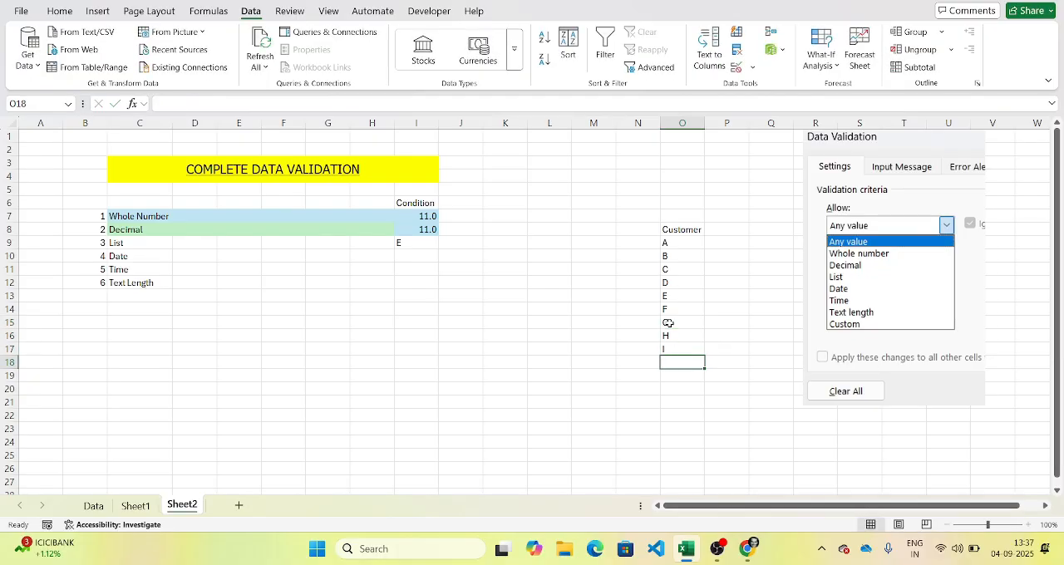
pyautogui.write('J')
pyautogui.press('Return')
# Step: Check whether I9's dropdown offers the newly added customers and compare it with the Customer list
pyautogui.click(428, 246)
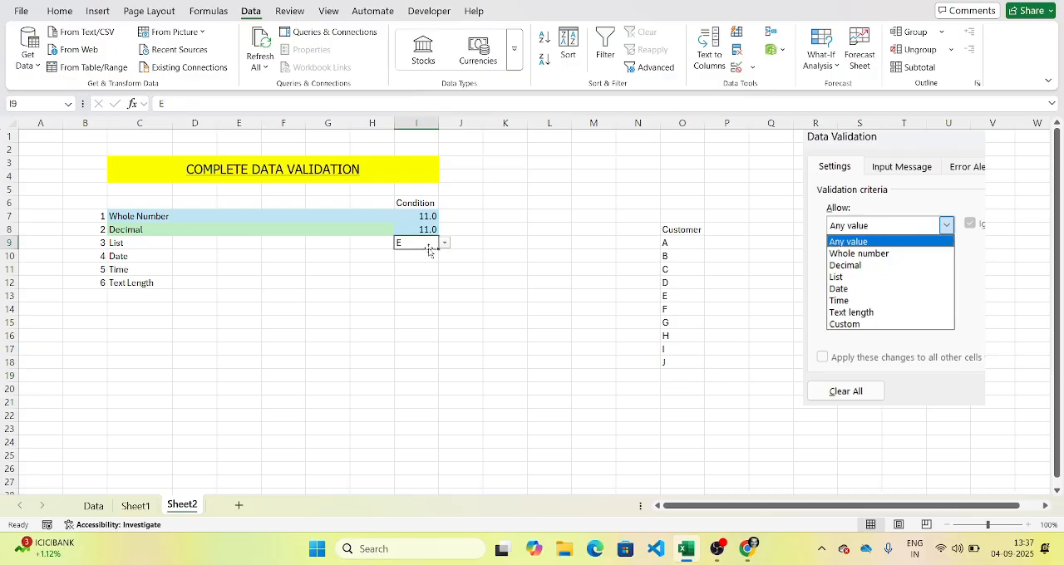
pyautogui.click(445, 245)
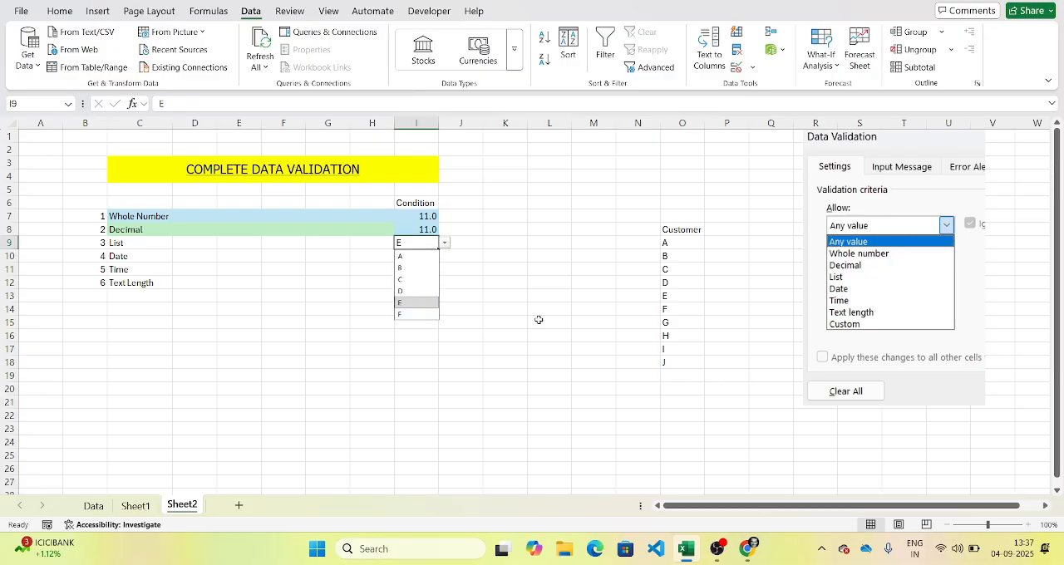
pyautogui.click(678, 310)
pyautogui.hotkey('shift', 'space')
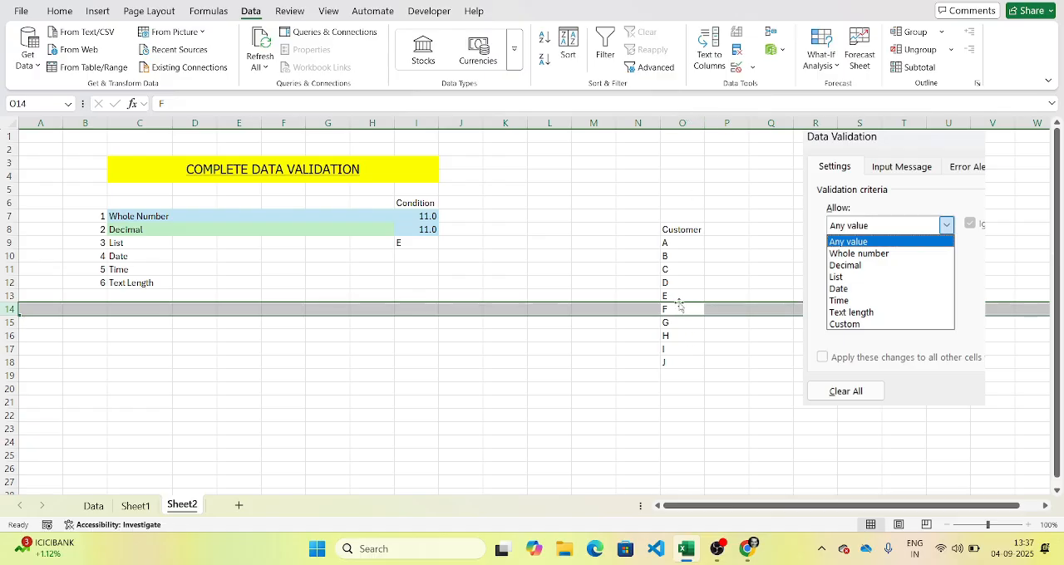
pyautogui.hotkey('ctrl', 'Up')
# Step: Change I9's list validation source to =$O$9:$O$18 and check the choices in its dropdown
pyautogui.click(414, 243)
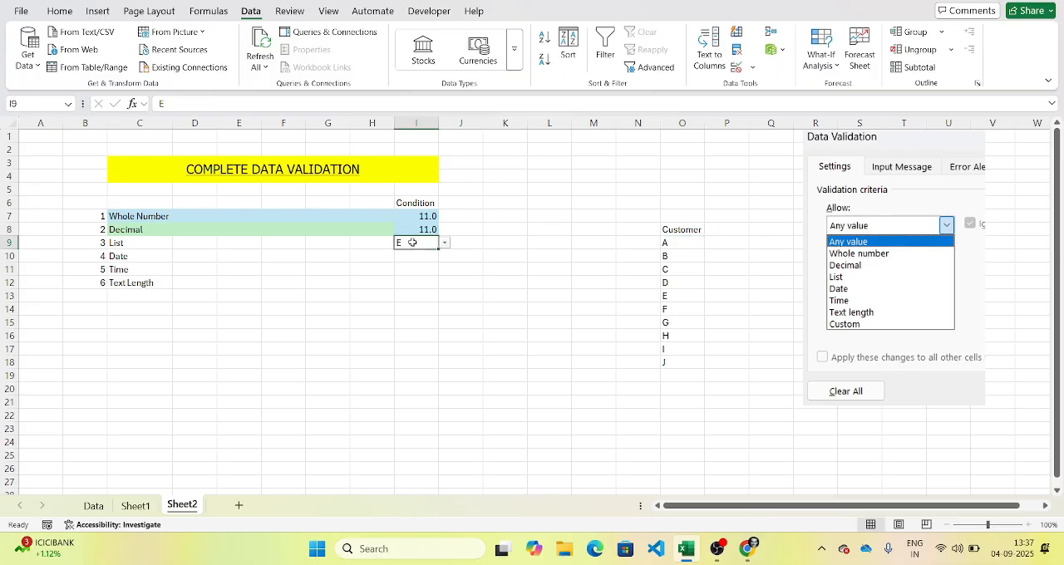
pyautogui.click(737, 66)
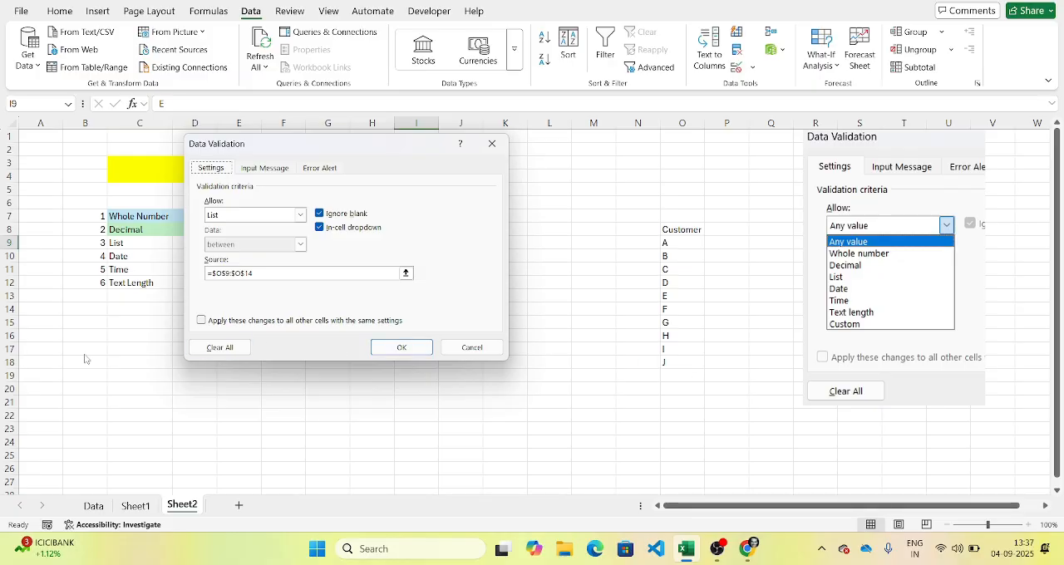
pyautogui.click(286, 274)
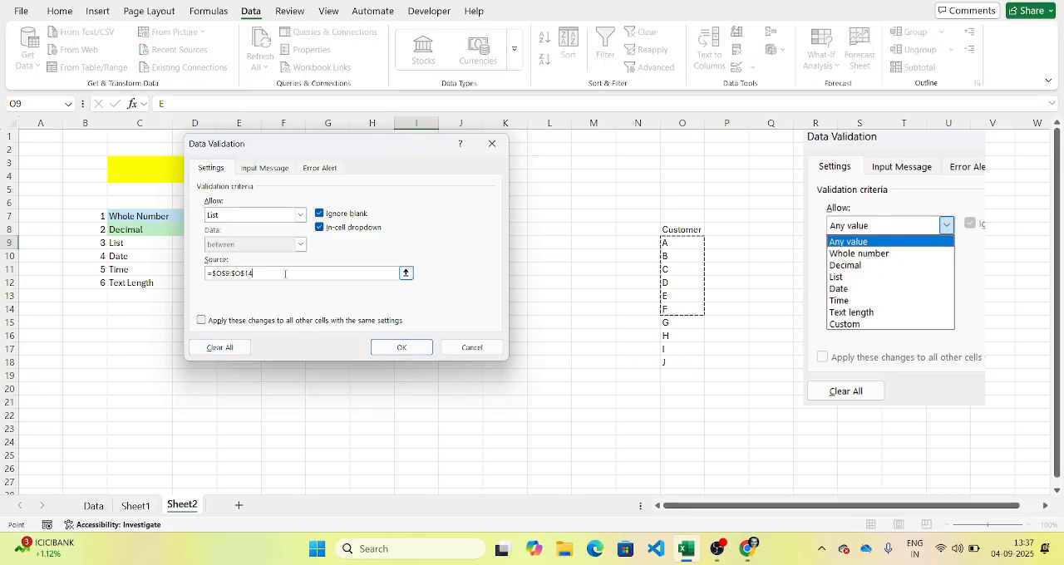
pyautogui.press('BackSpace')
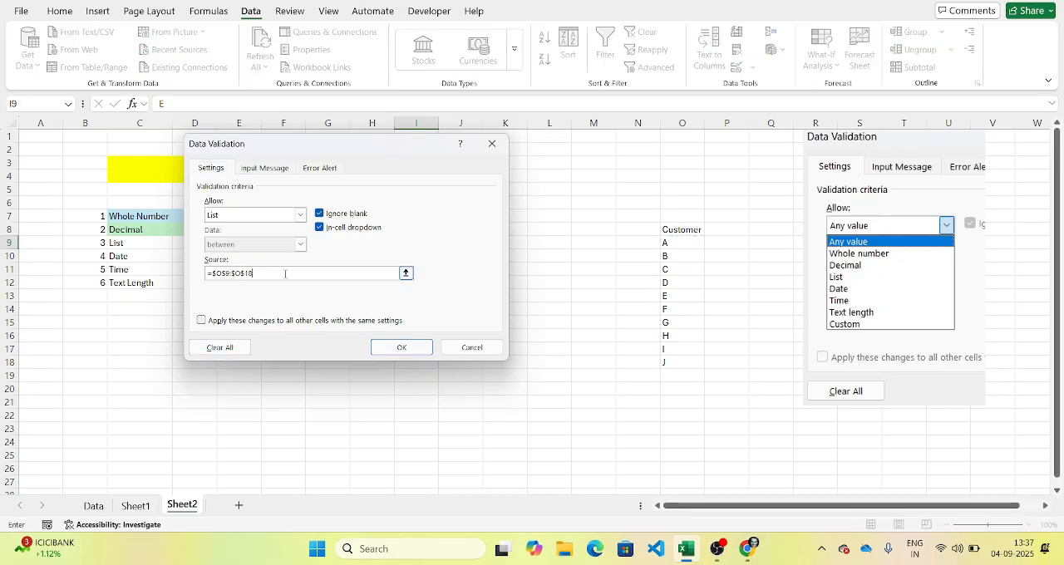
pyautogui.write('8')
pyautogui.press('Return')
pyautogui.click(446, 242)
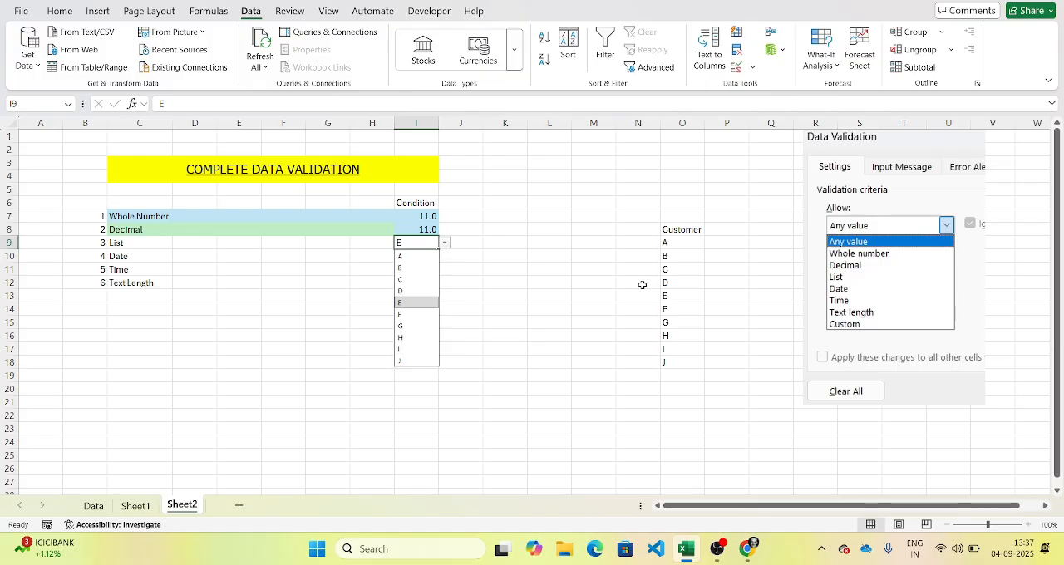
pyautogui.click(417, 244)
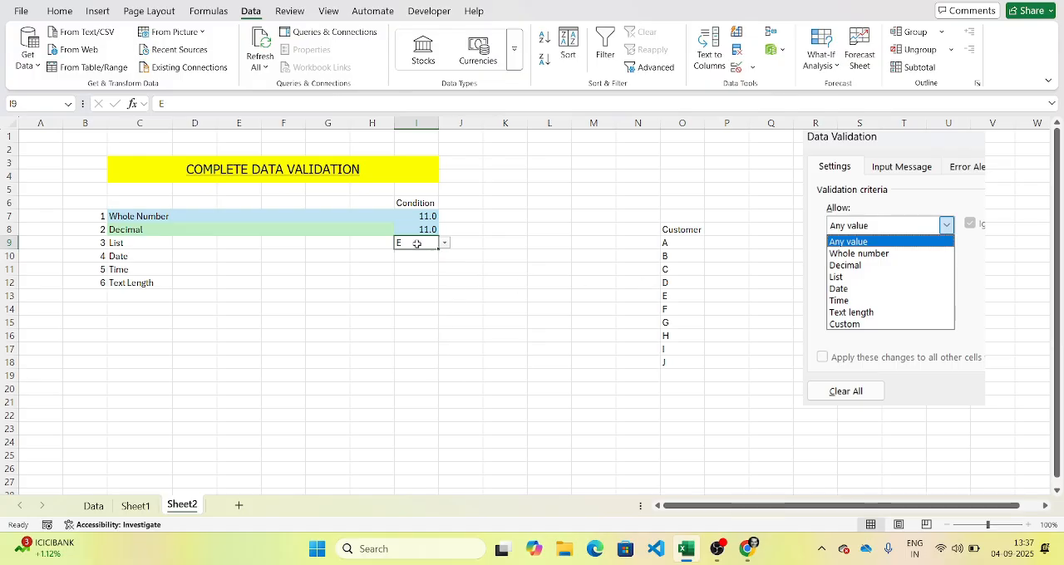
# Step: Center the value in I9 horizontally and fill the List row C9:I9 with gray
pyautogui.click(59, 11)
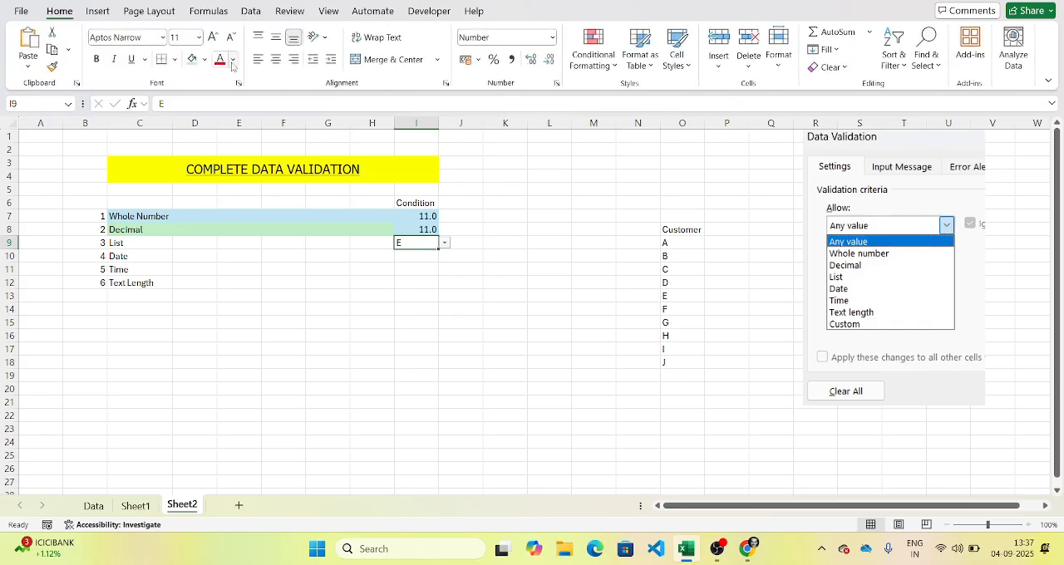
pyautogui.click(276, 59)
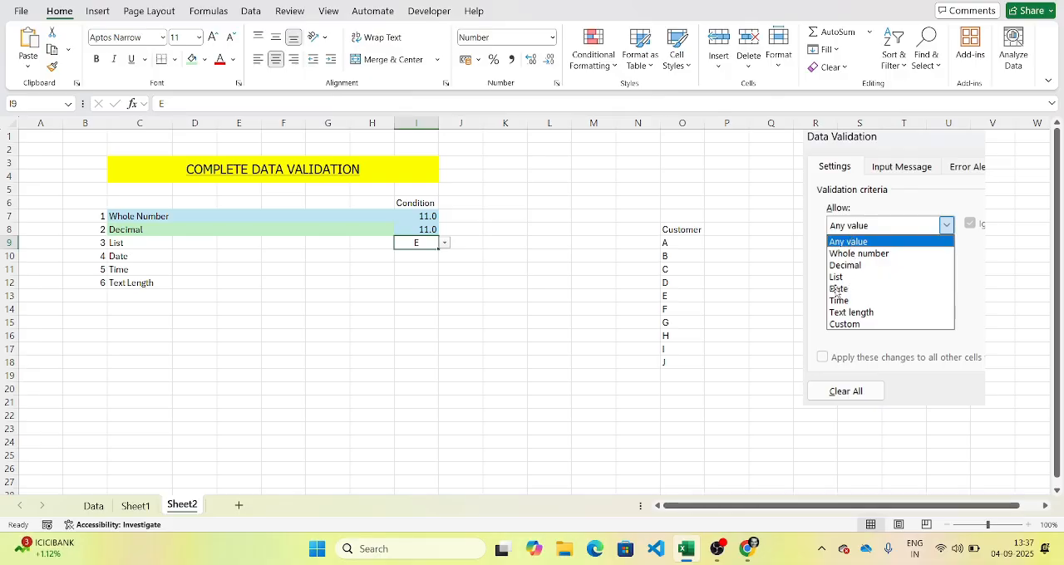
pyautogui.click(410, 262)
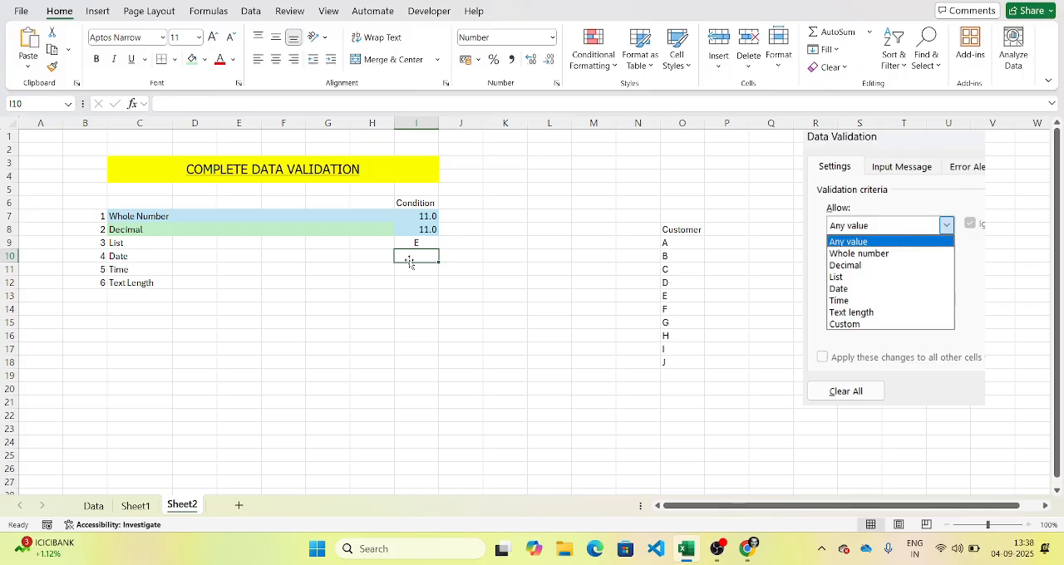
pyautogui.moveTo(116, 249); pyautogui.dragTo(411, 242)
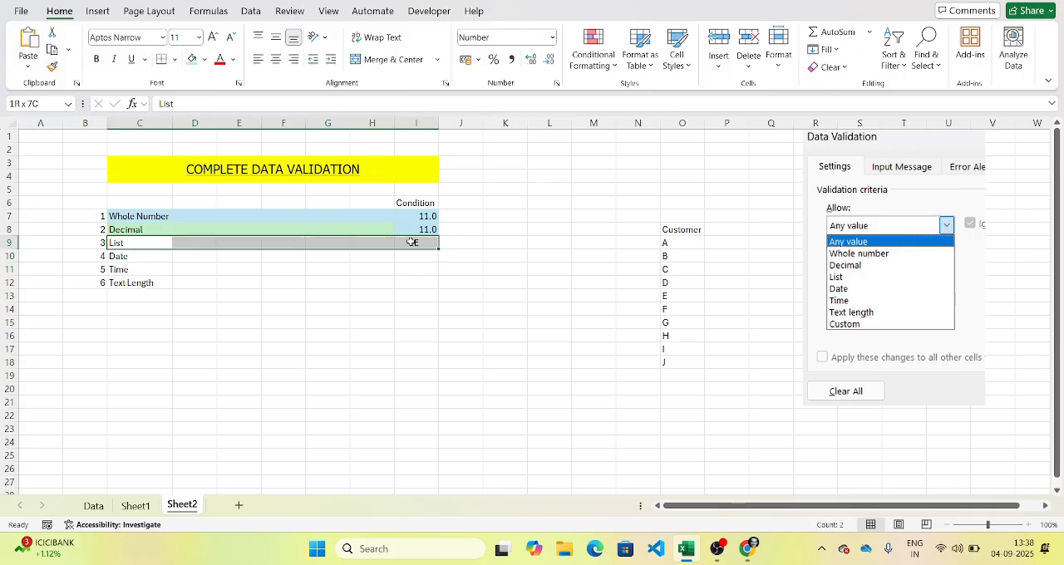
pyautogui.click(205, 60)
pyautogui.click(225, 176)
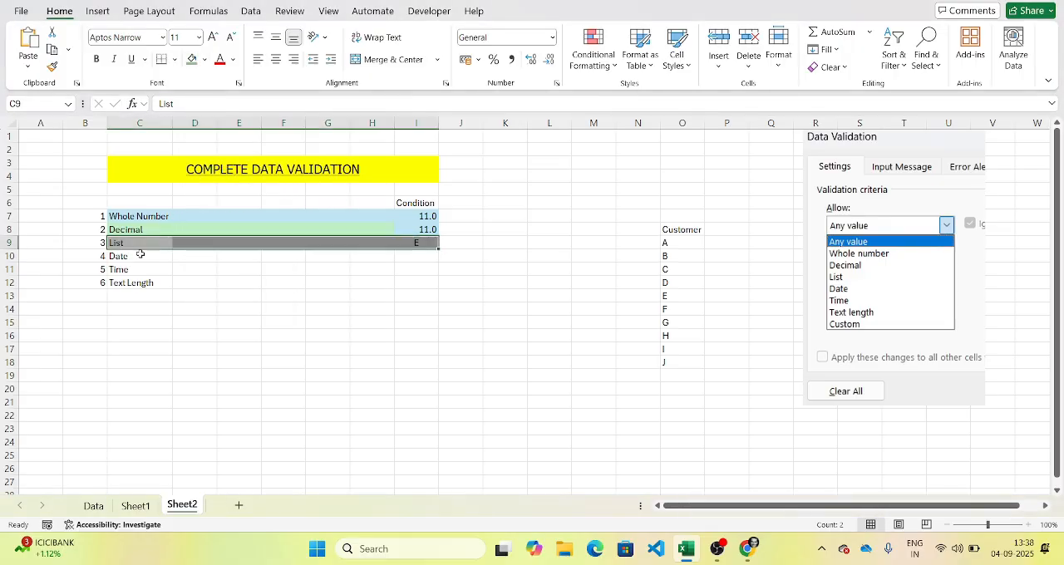
# Step: Start a data validation rule on I10 that allows dates, using the between condition
pyautogui.click(412, 259)
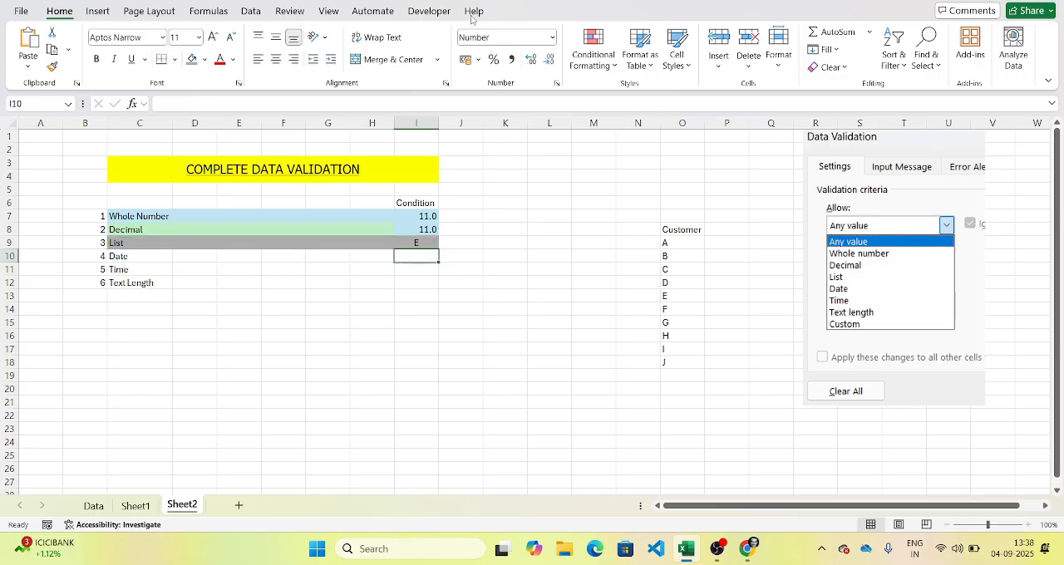
pyautogui.click(250, 11)
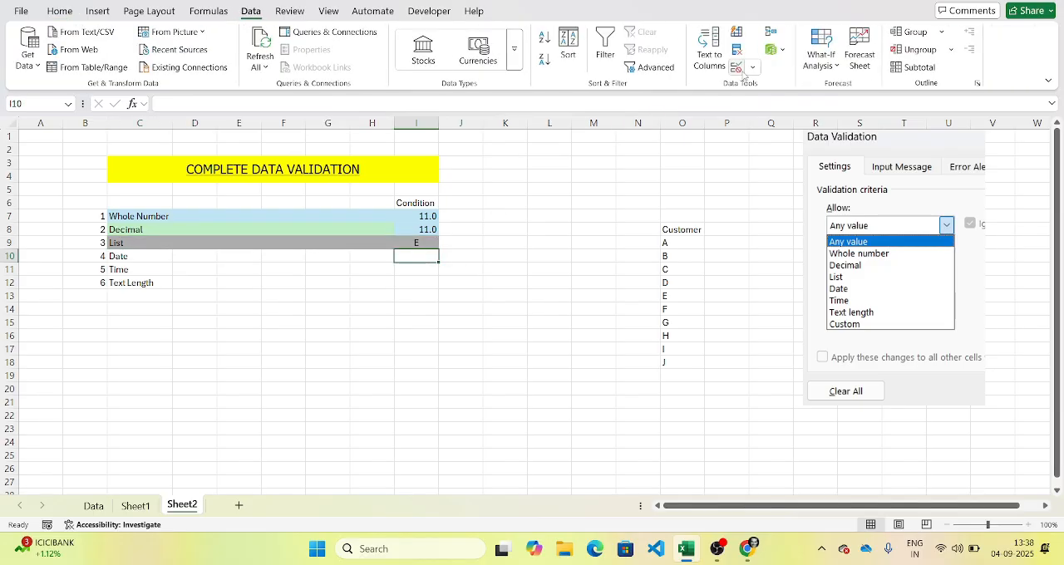
pyautogui.click(737, 67)
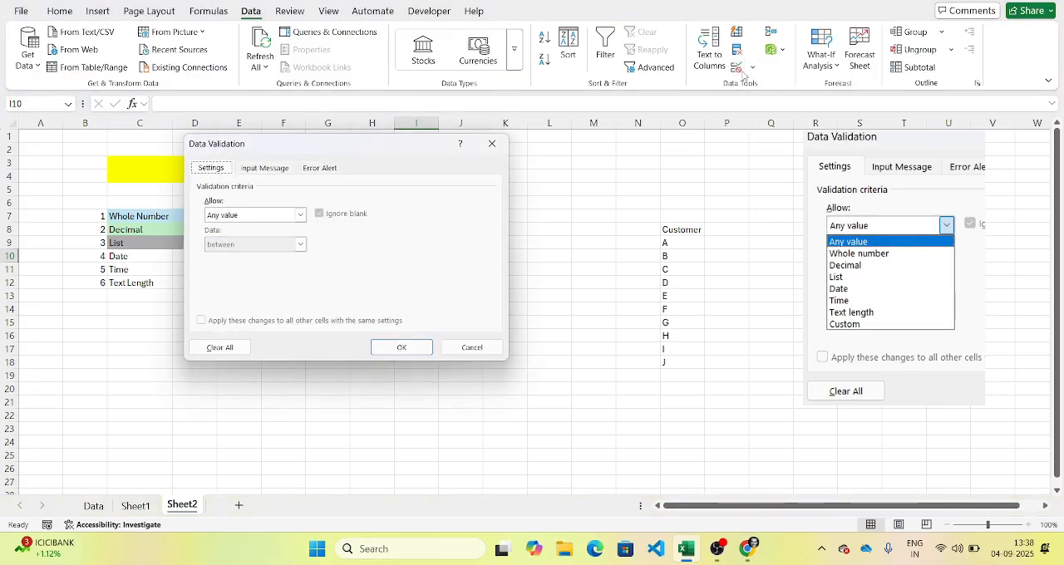
pyautogui.moveTo(329, 151); pyautogui.dragTo(805, 65)
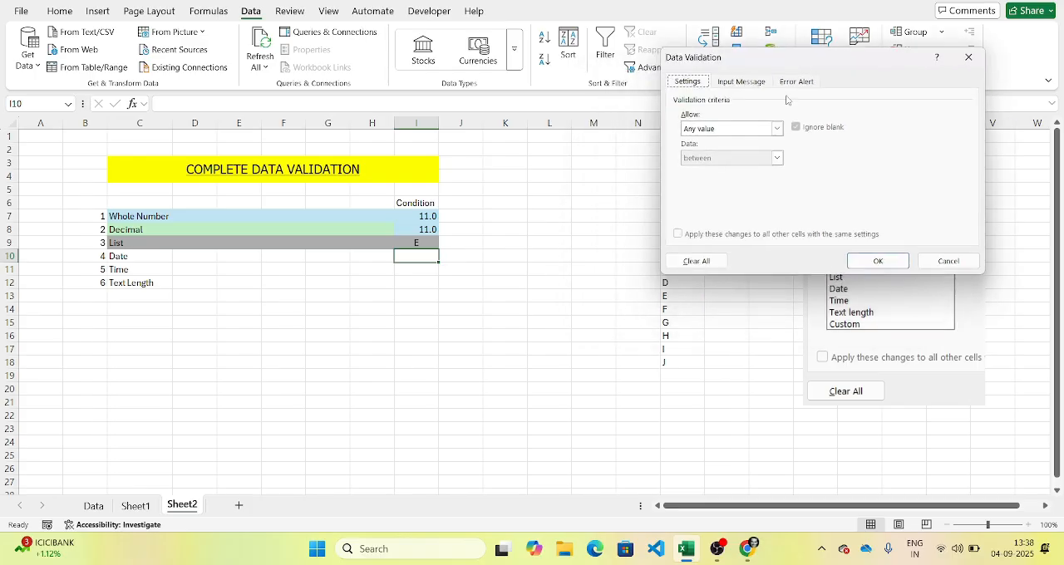
pyautogui.click(772, 126)
pyautogui.click(729, 182)
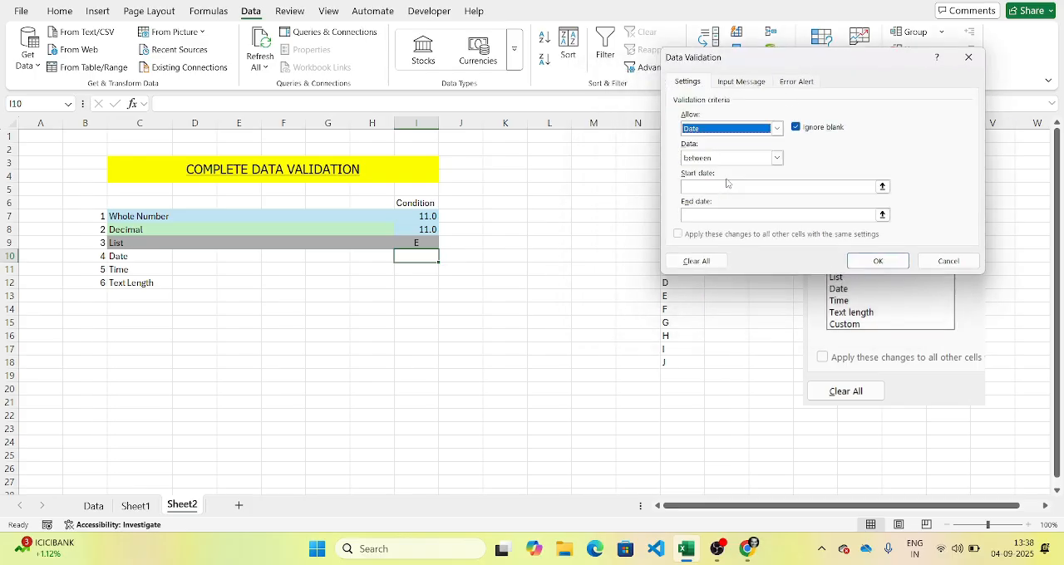
pyautogui.click(720, 158)
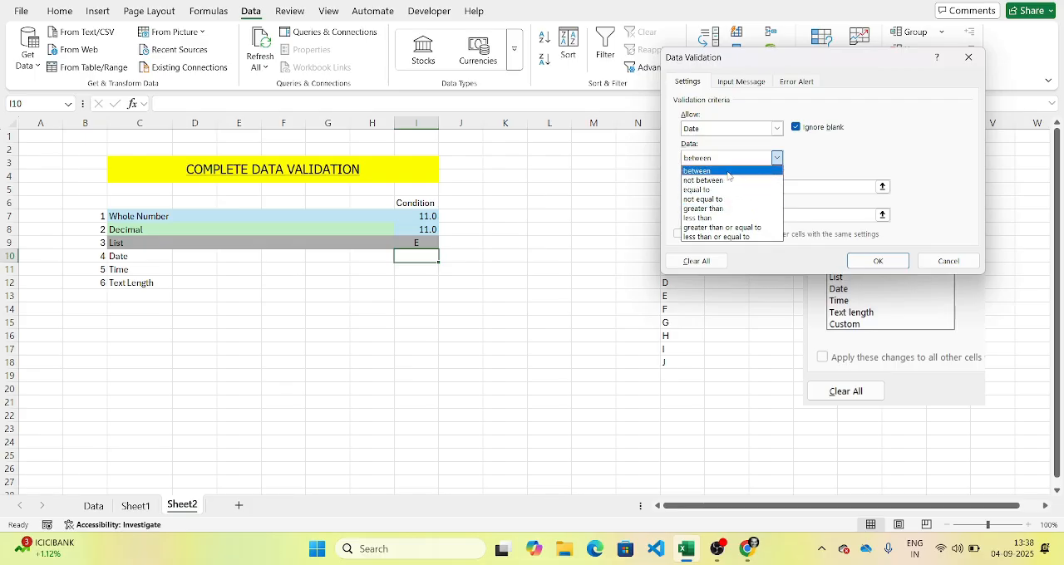
pyautogui.click(728, 171)
pyautogui.click(730, 159)
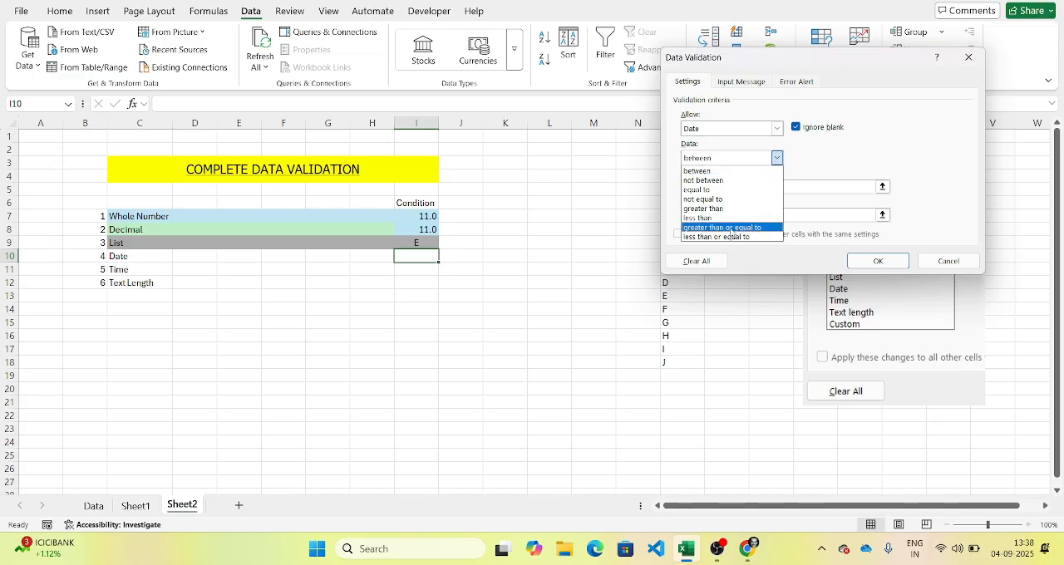
pyautogui.click(728, 172)
# Step: Enter 01-09-2025 as the start date of I10's validation rule
pyautogui.click(712, 183)
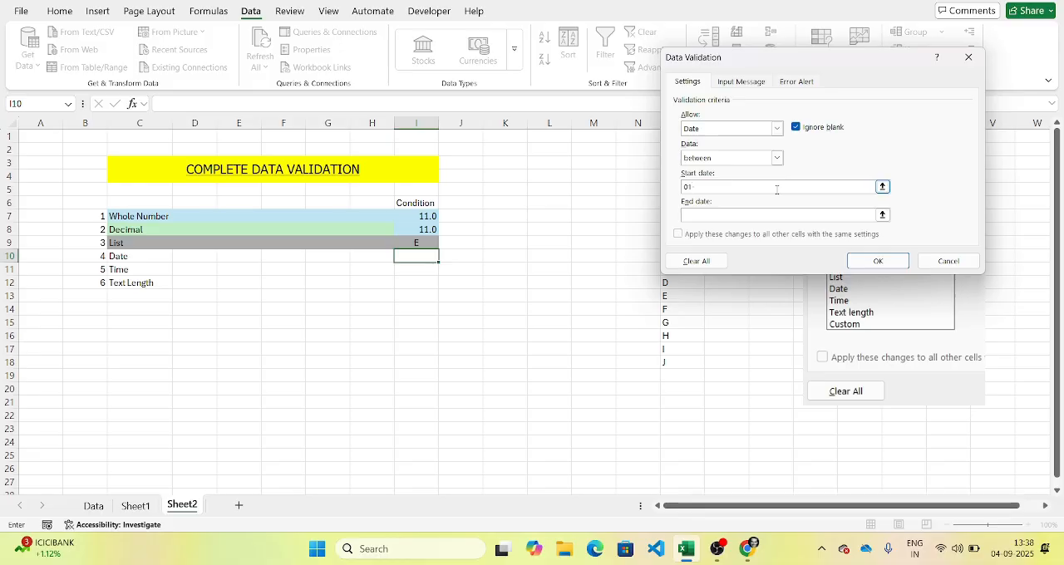
pyautogui.write('09-')
pyautogui.write('2025')
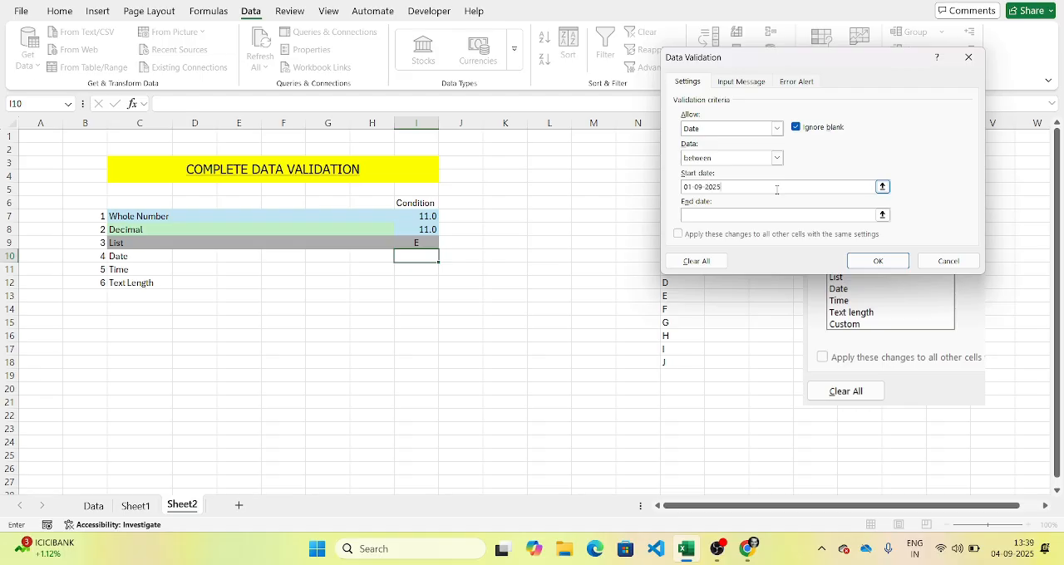
pyautogui.press('Tab')
pyautogui.click(883, 187)
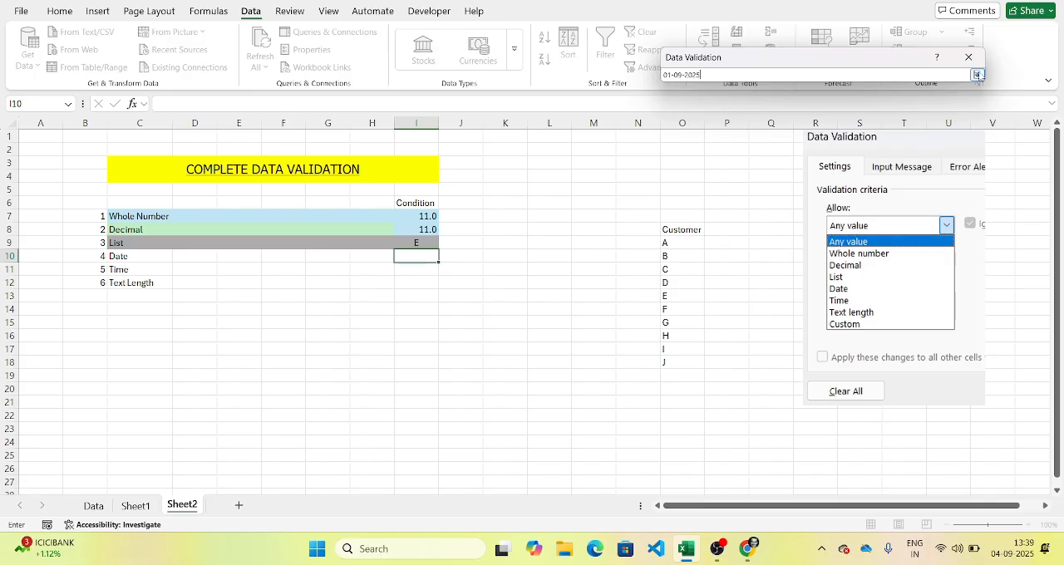
pyautogui.click(977, 75)
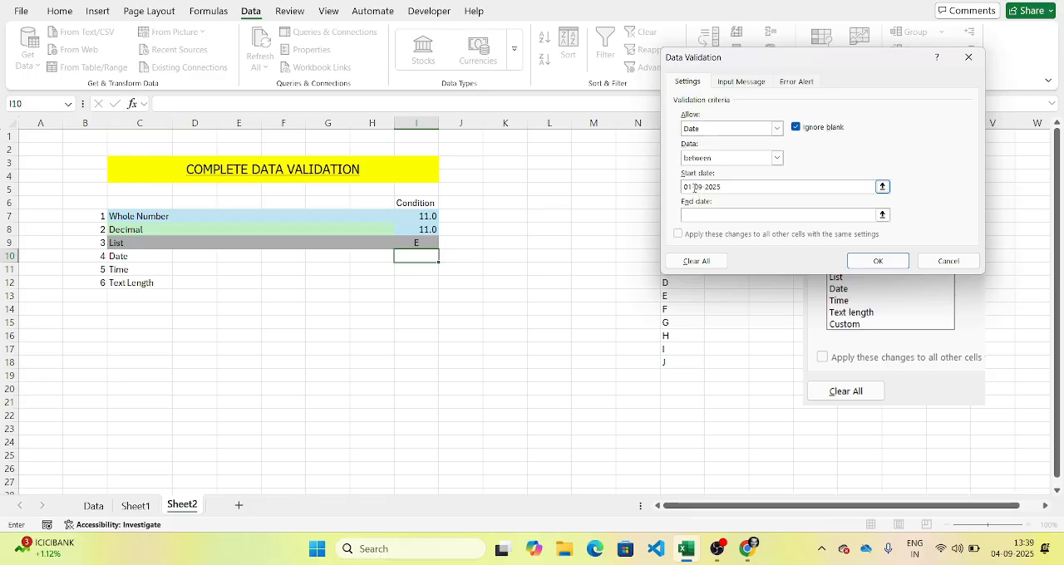
# Step: Rewrite the start date with slashes as 01/09/2025
pyautogui.press('BackSpace')
pyautogui.write('/')
pyautogui.click(709, 188)
pyautogui.press('Left')
pyautogui.press('BackSpace')
pyautogui.write('/')
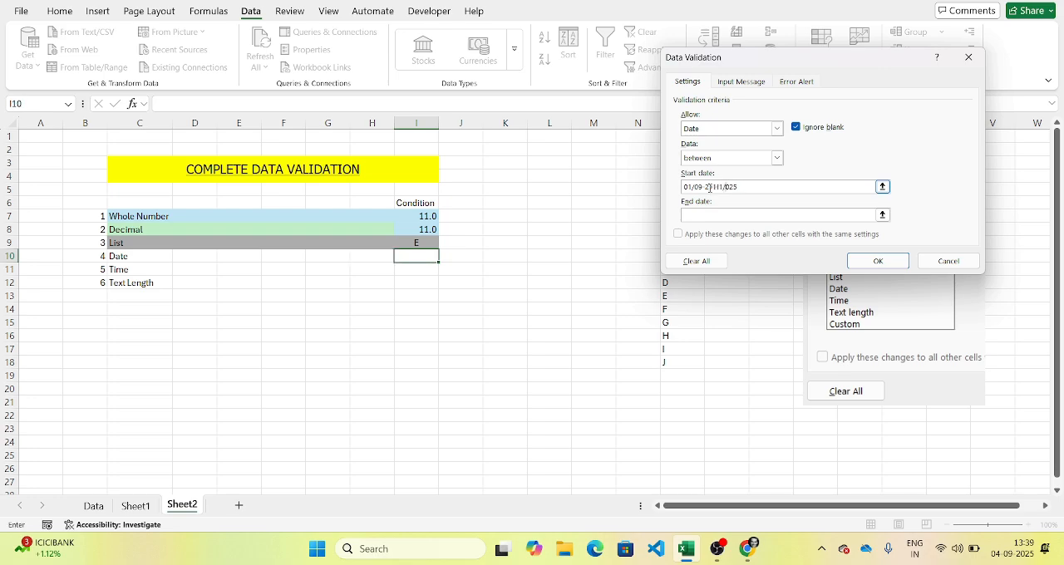
pyautogui.click(709, 212)
pyautogui.click(831, 187)
pyautogui.press('BackSpace')
pyautogui.press('BackSpace')
pyautogui.press('BackSpace')
pyautogui.press('BackSpace')
pyautogui.press('BackSpace')
pyautogui.press('BackSpace')
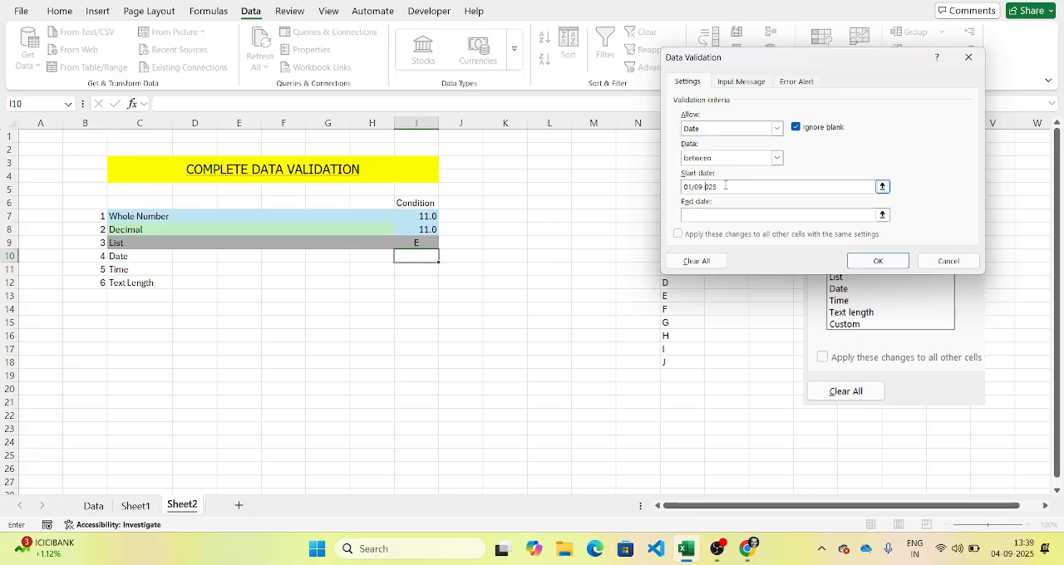
pyautogui.write('2')
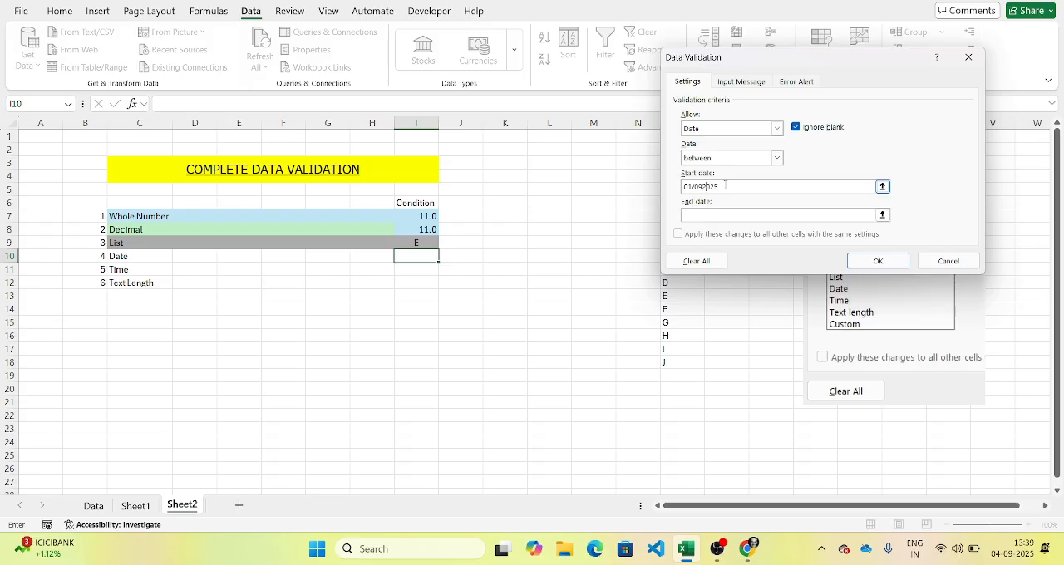
pyautogui.press('BackSpace')
pyautogui.write('/2')
pyautogui.click(769, 217)
pyautogui.click(707, 181)
# Step: Set the end date of I10's date rule to 30/09/2025
pyautogui.click(701, 218)
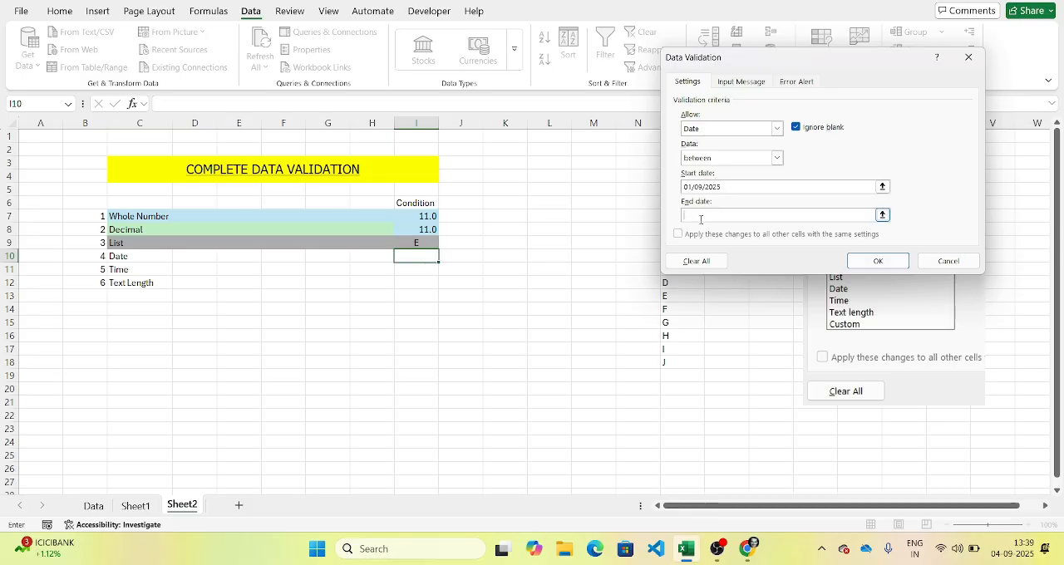
pyautogui.write('30/09/2025')
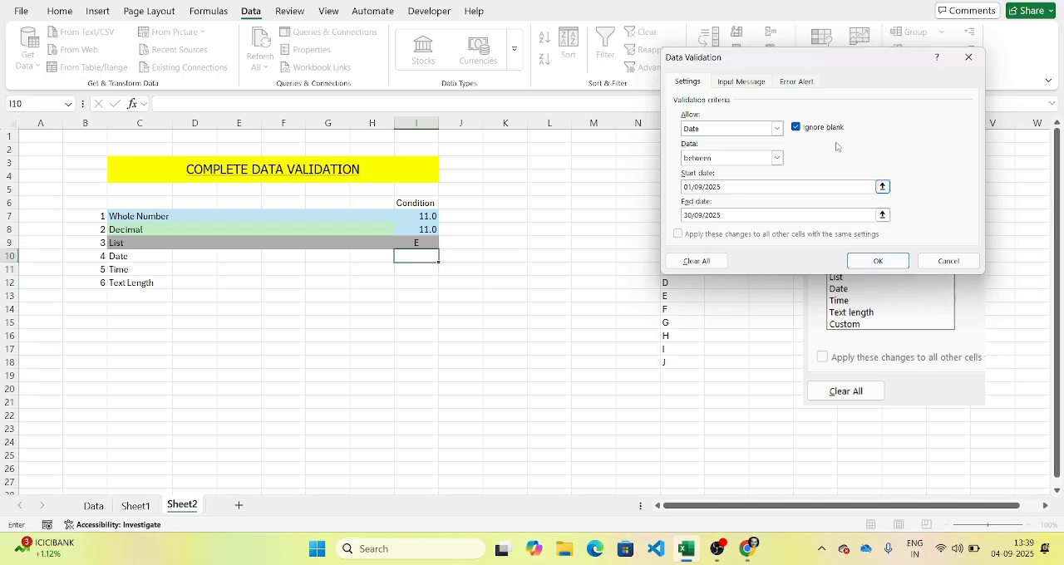
# Step: Set the rule's error alert to the Warning style with the title ERROR
pyautogui.click(802, 87)
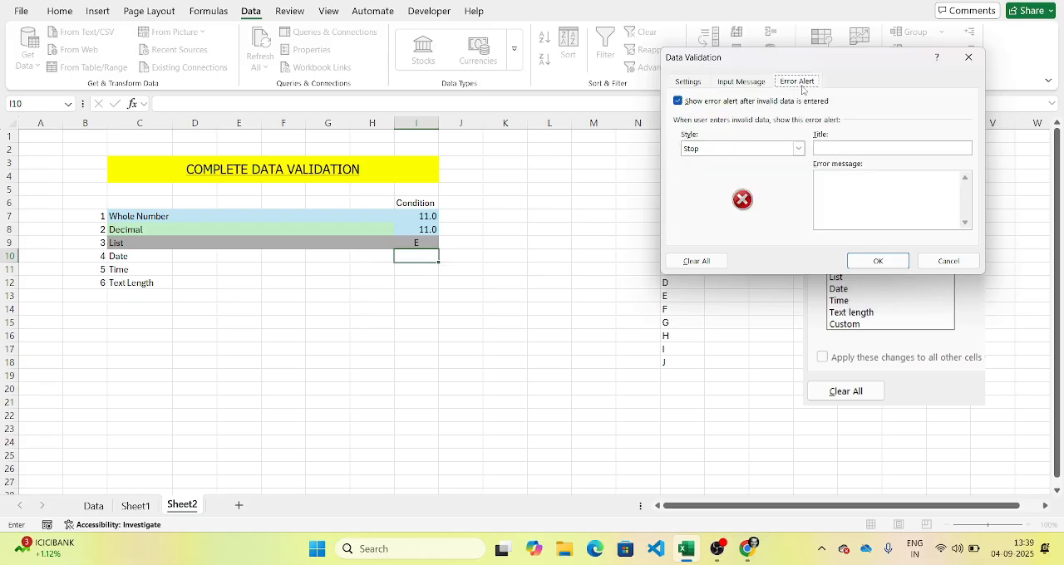
pyautogui.click(764, 151)
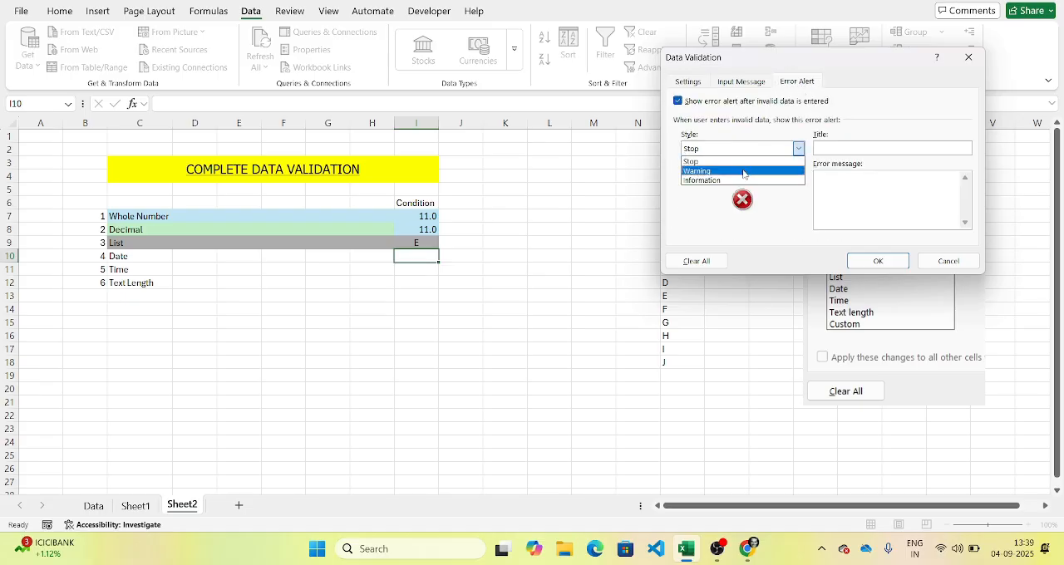
pyautogui.click(748, 172)
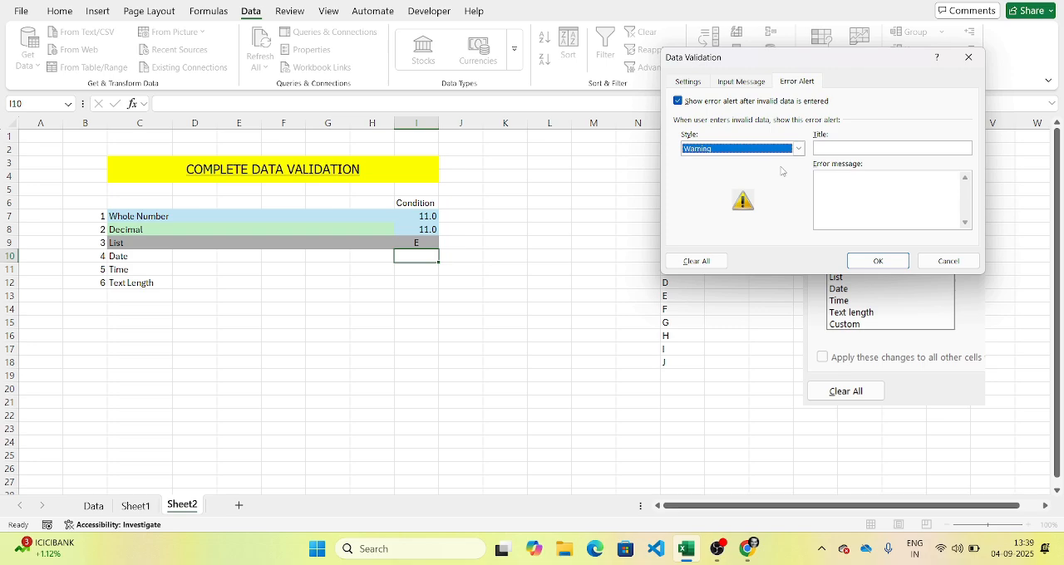
pyautogui.click(834, 147)
pyautogui.write('\\')
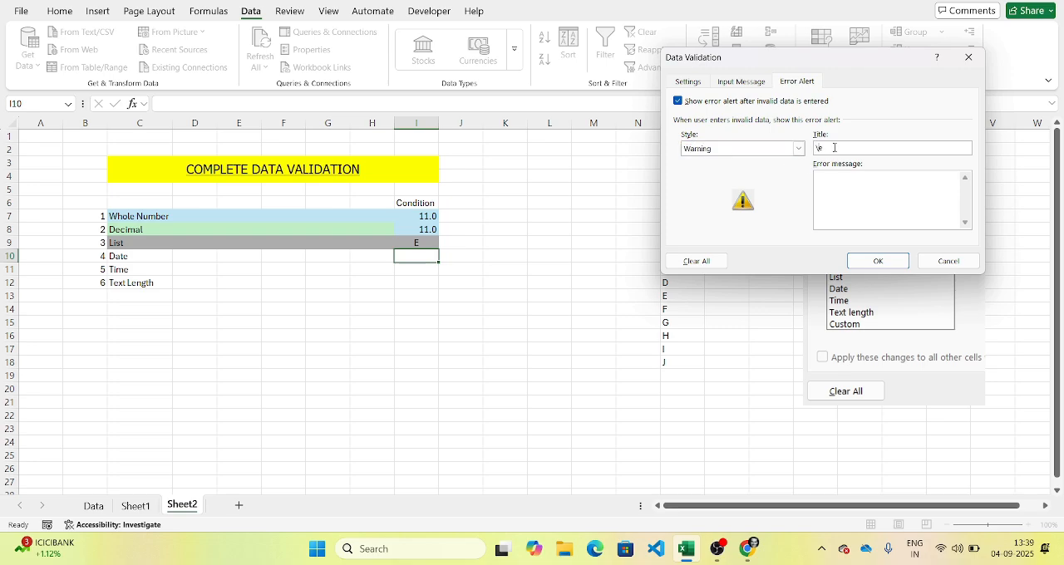
pyautogui.write('ERROR')
pyautogui.press('BackSpace')
pyautogui.press('BackSpace')
pyautogui.press('BackSpace')
pyautogui.press('BackSpace')
pyautogui.press('BackSpace')
pyautogui.press('BackSpace')
pyautogui.write('ERROR')
# Step: Add the error message "YOU Have selected wrong date range." and apply the validation rule to I10
pyautogui.click(824, 196)
pyautogui.write('YOU')
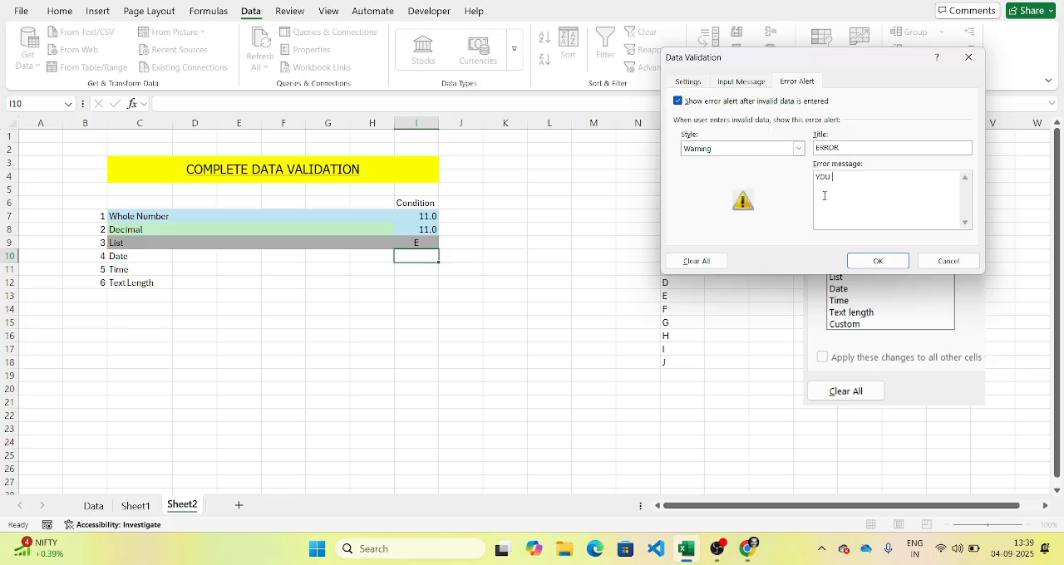
pyautogui.write(' Have selected wrong date range.')
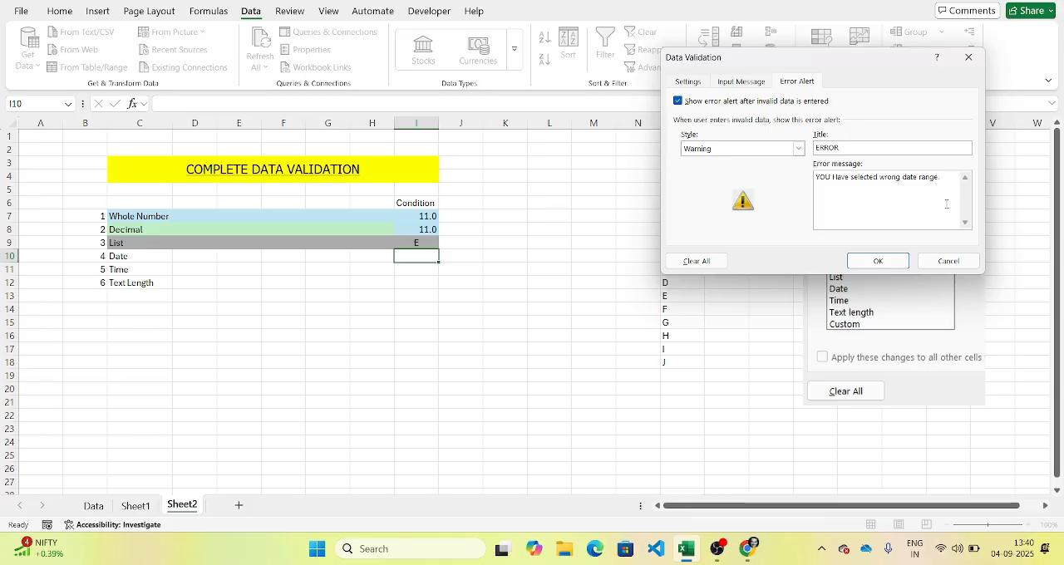
pyautogui.click(883, 261)
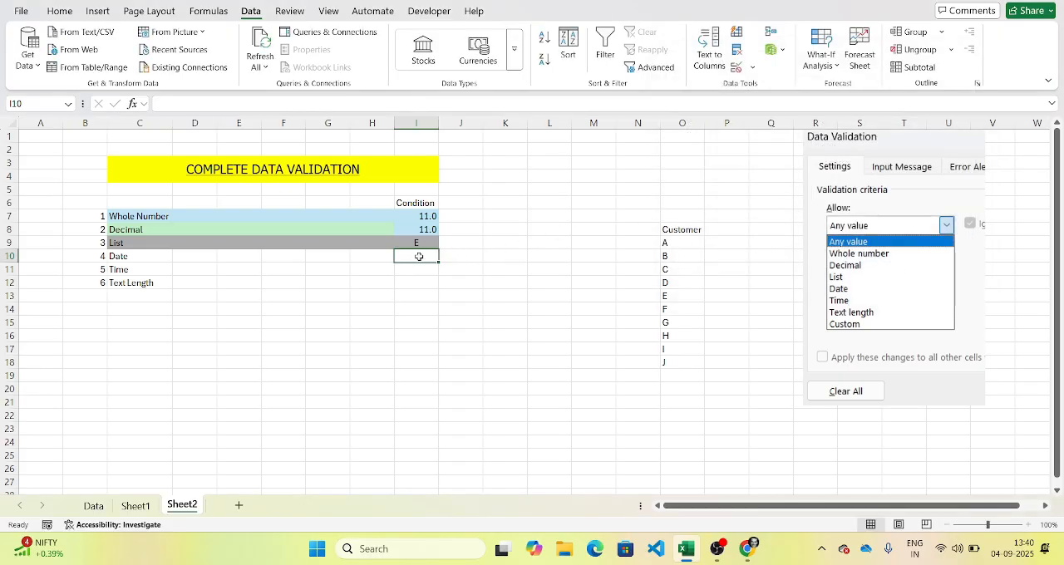
# Step: Enter the date 01/09/2025 in cell I10
pyautogui.write('01/04/')
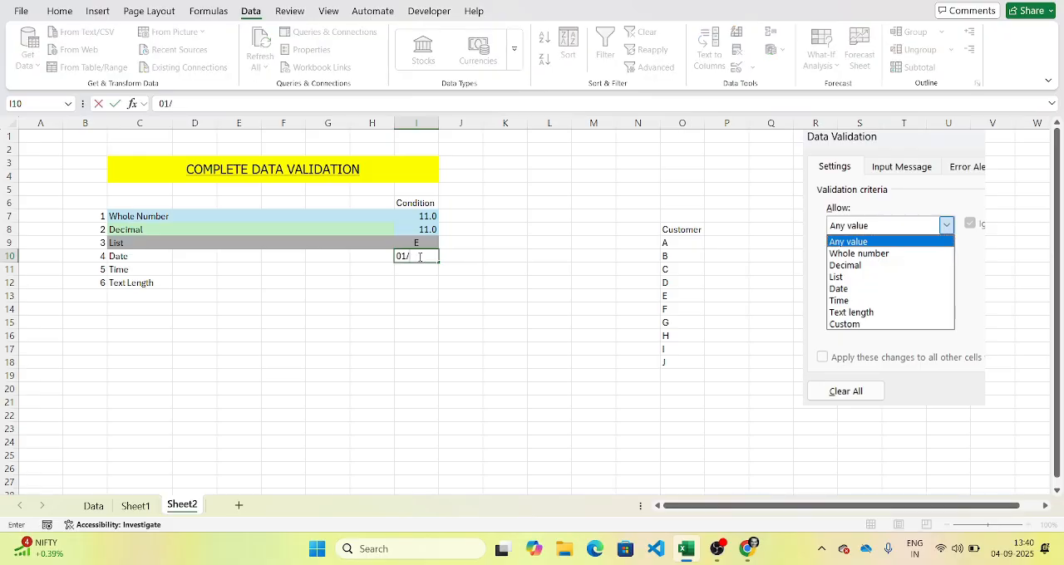
pyautogui.press('BackSpace')
pyautogui.press('BackSpace')
pyautogui.write('9/2025')
pyautogui.press('Return')
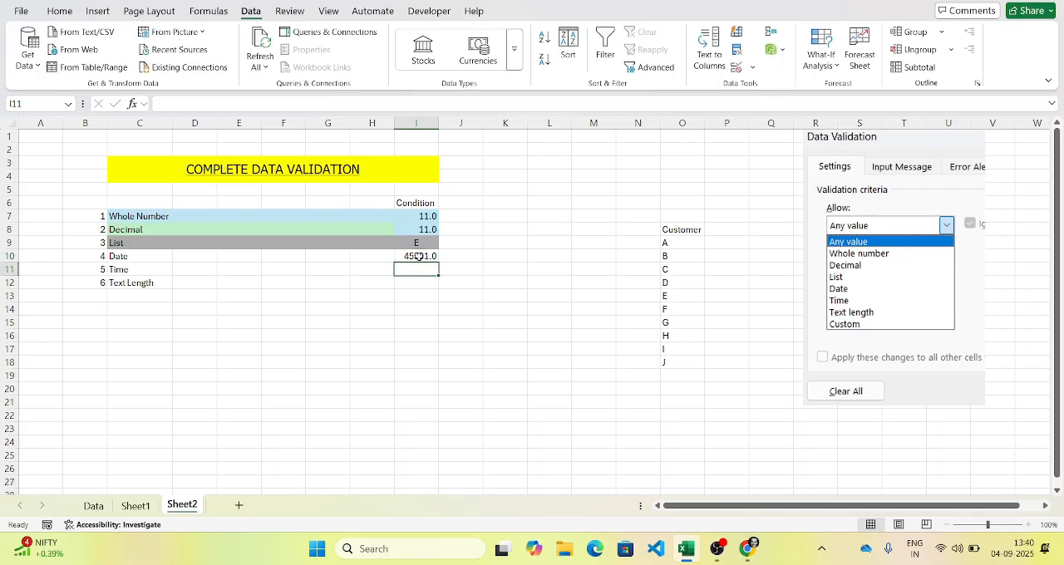
# Step: Format I10 as a Date with the *14-03-2012 type
pyautogui.click(419, 257)
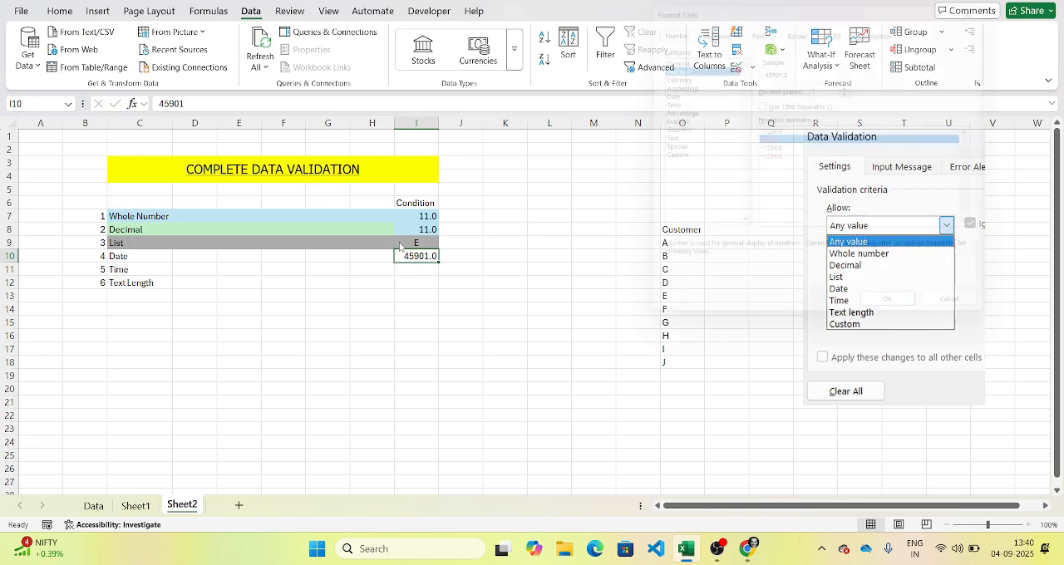
pyautogui.hotkey('ctrl', '1')
pyautogui.click(672, 91)
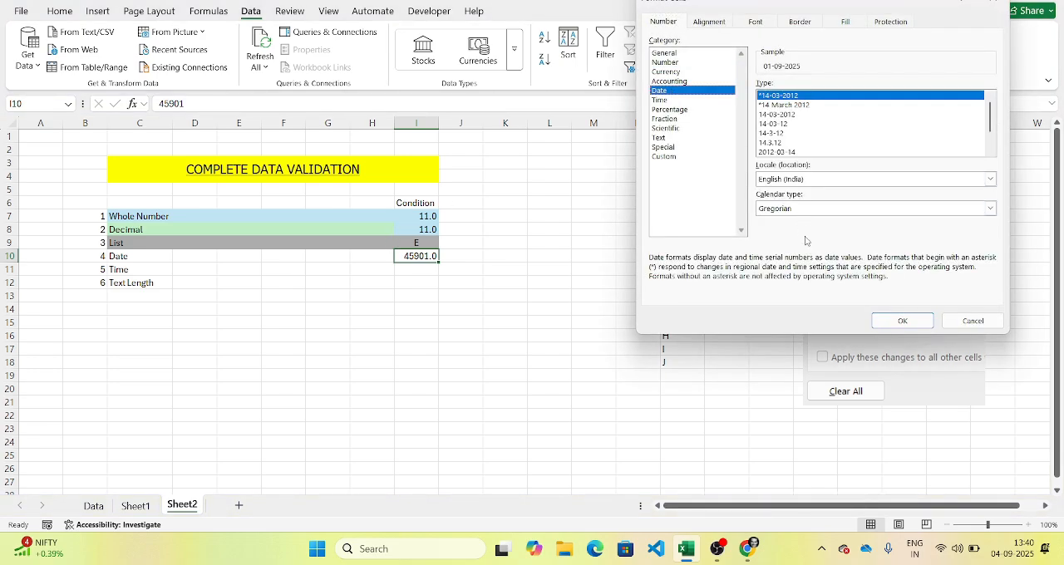
pyautogui.click(898, 320)
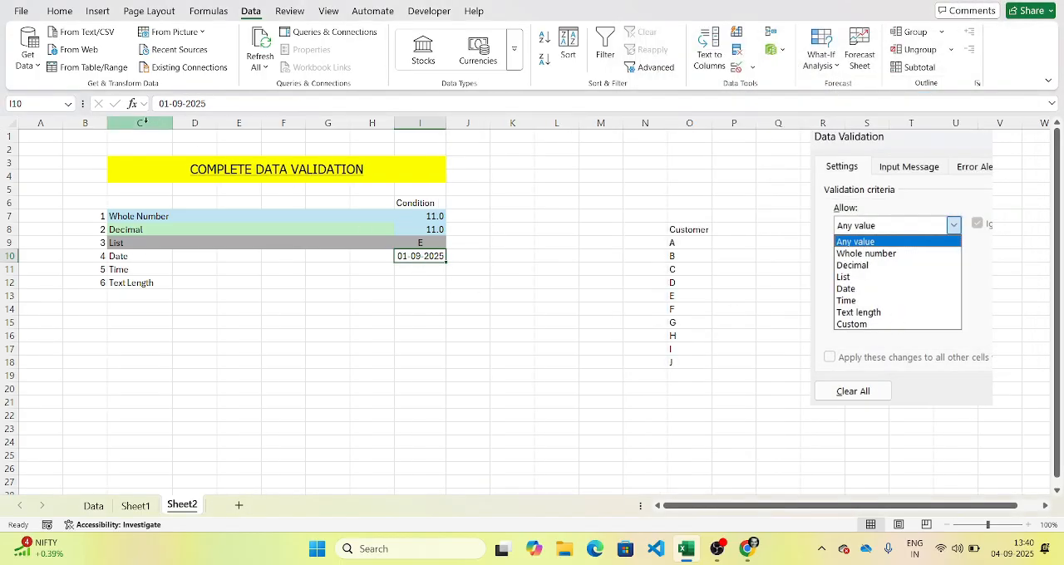
# Step: Change the date in I10 to 24-09-2025
pyautogui.click(164, 104)
pyautogui.press('Delete')
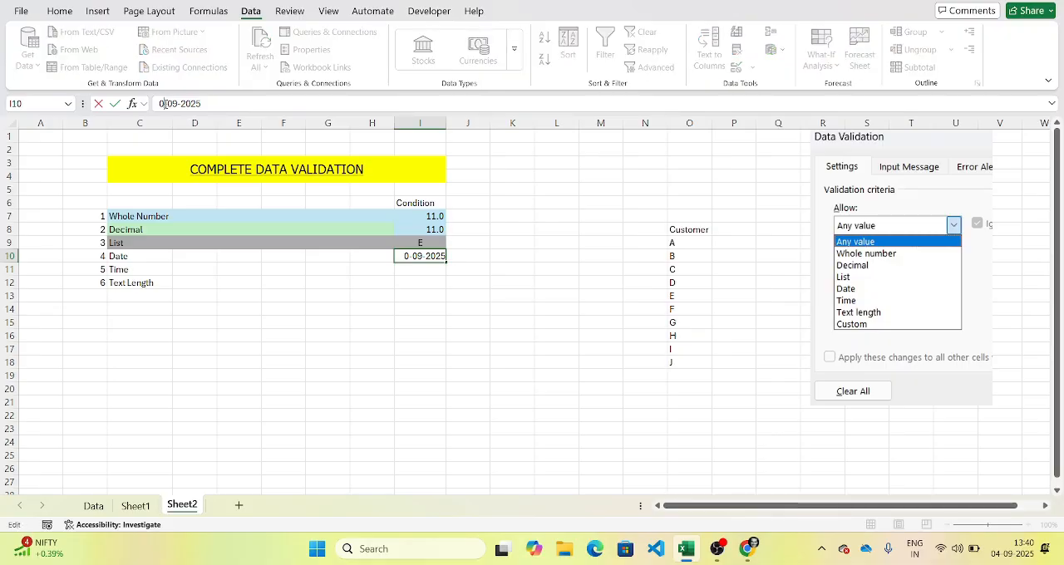
pyautogui.press('BackSpace')
pyautogui.write('24')
pyautogui.press('Return')
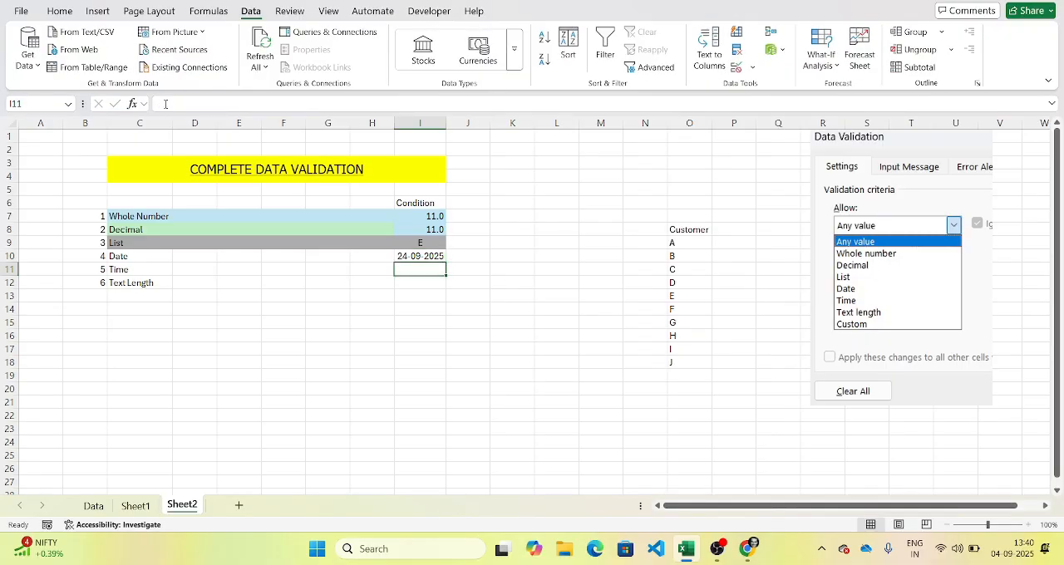
# Step: Test the date rule by trying 24-10-2025 in I10, and discard the entry
pyautogui.click(428, 254)
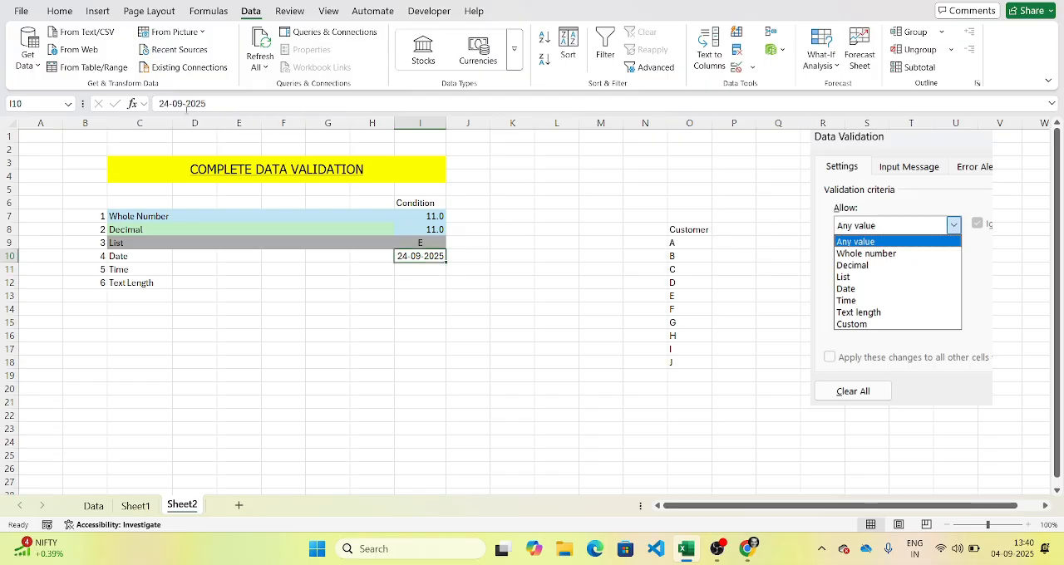
pyautogui.click(183, 104)
pyautogui.press('BackSpace')
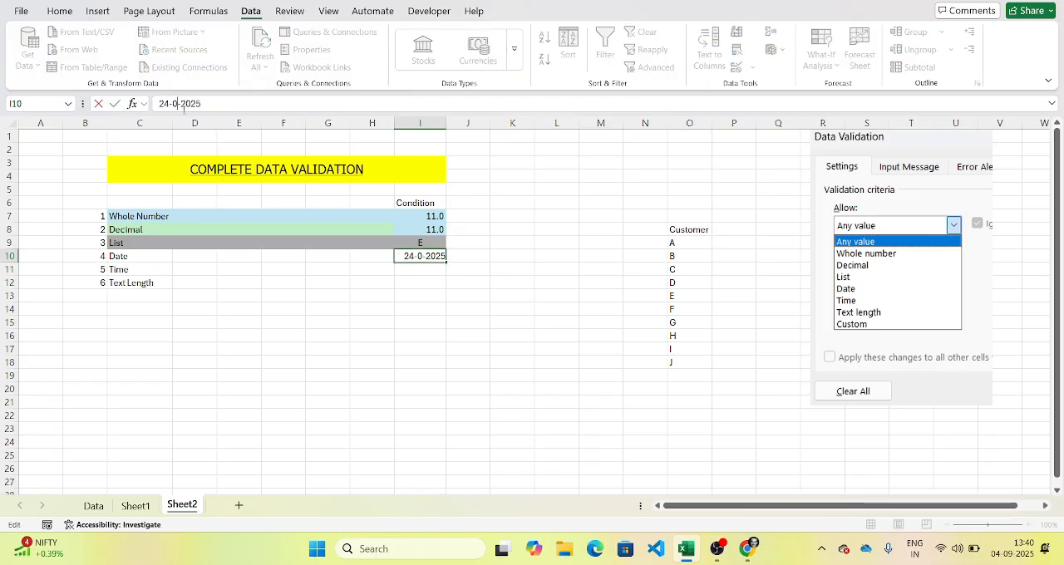
pyautogui.press('BackSpace')
pyautogui.write('10')
pyautogui.press('Return')
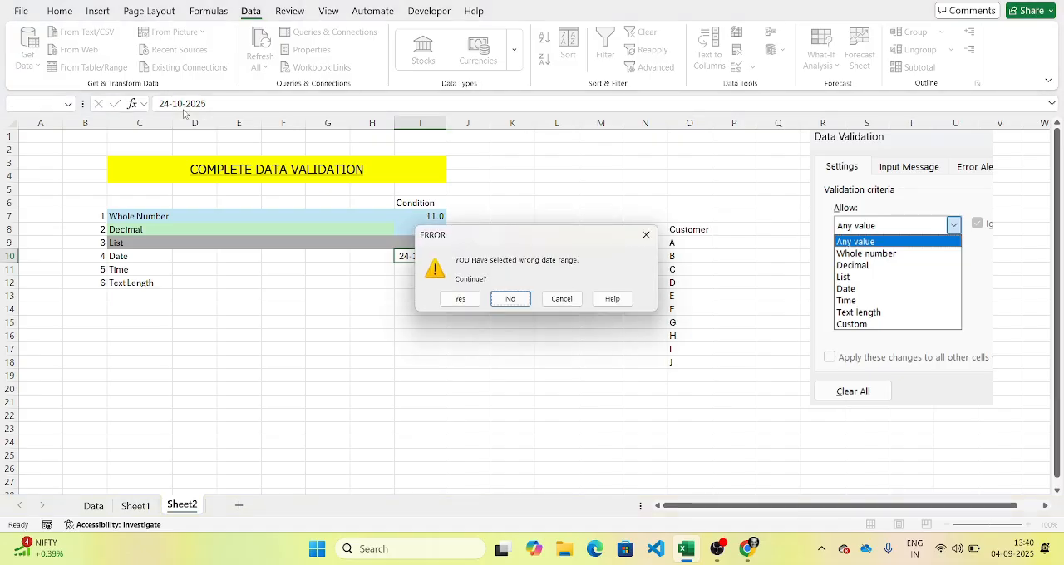
pyautogui.click(513, 300)
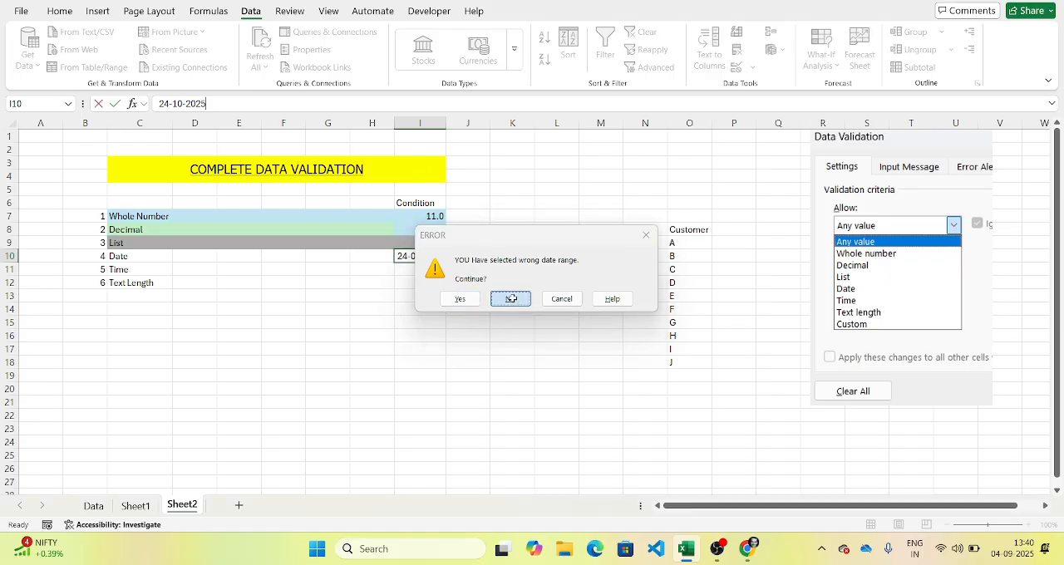
pyautogui.click(111, 262)
pyautogui.press('Escape')
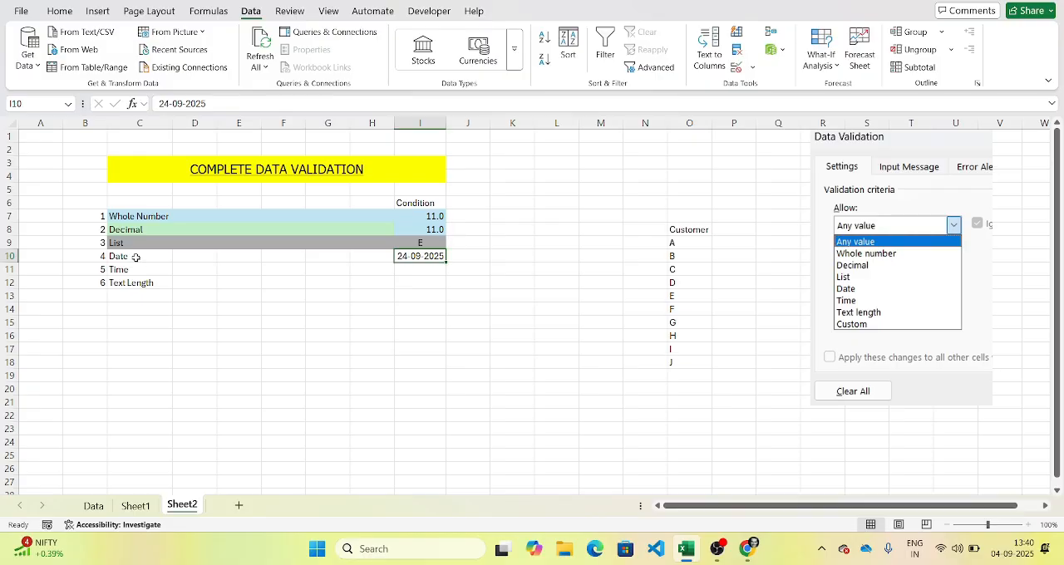
# Step: Fill the Date row C10:I10 with light orange from the theme colors
pyautogui.moveTo(136, 257); pyautogui.dragTo(432, 258)
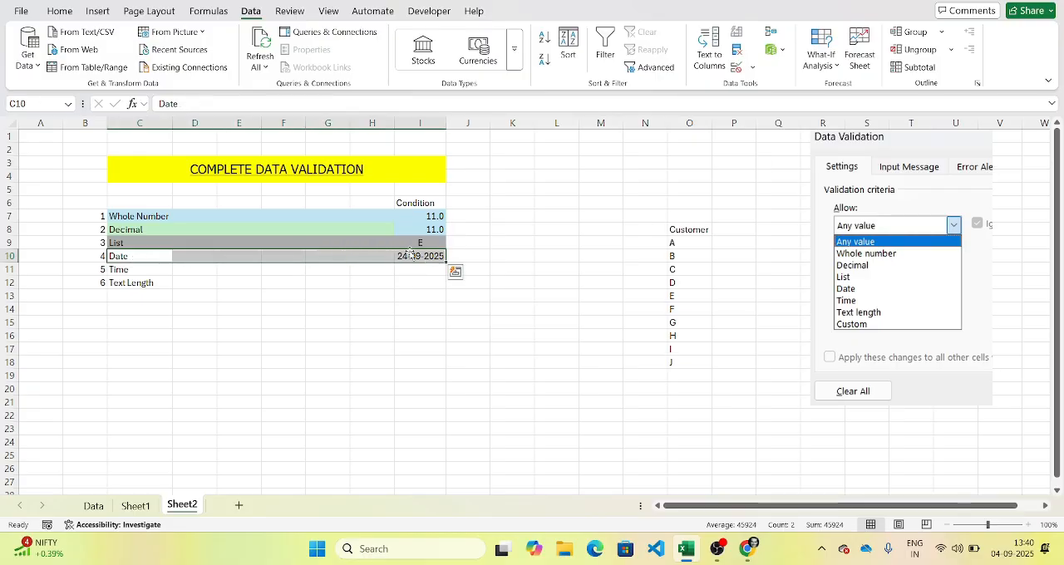
pyautogui.click(73, 17)
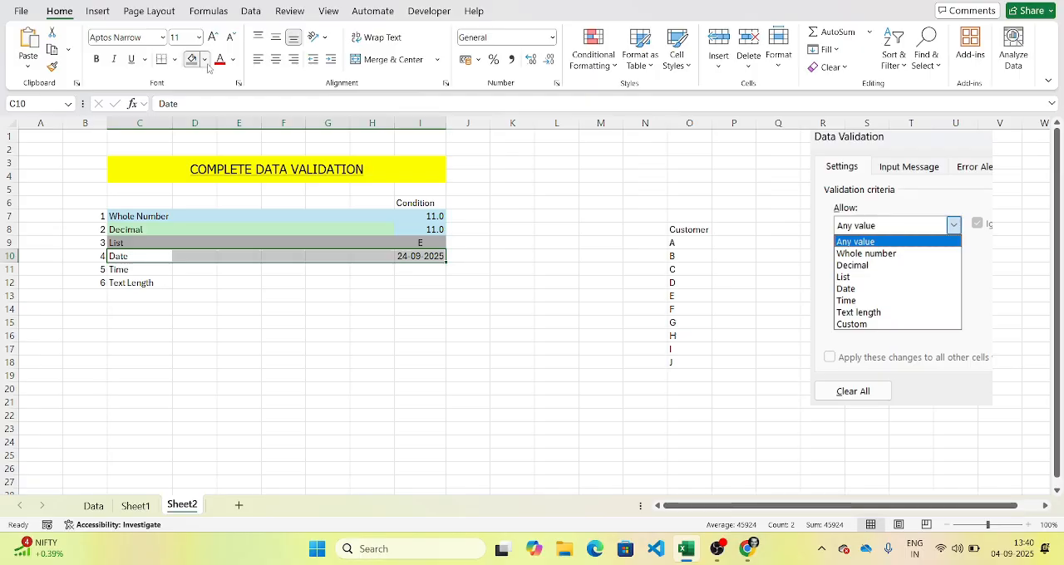
pyautogui.click(205, 59)
pyautogui.click(287, 187)
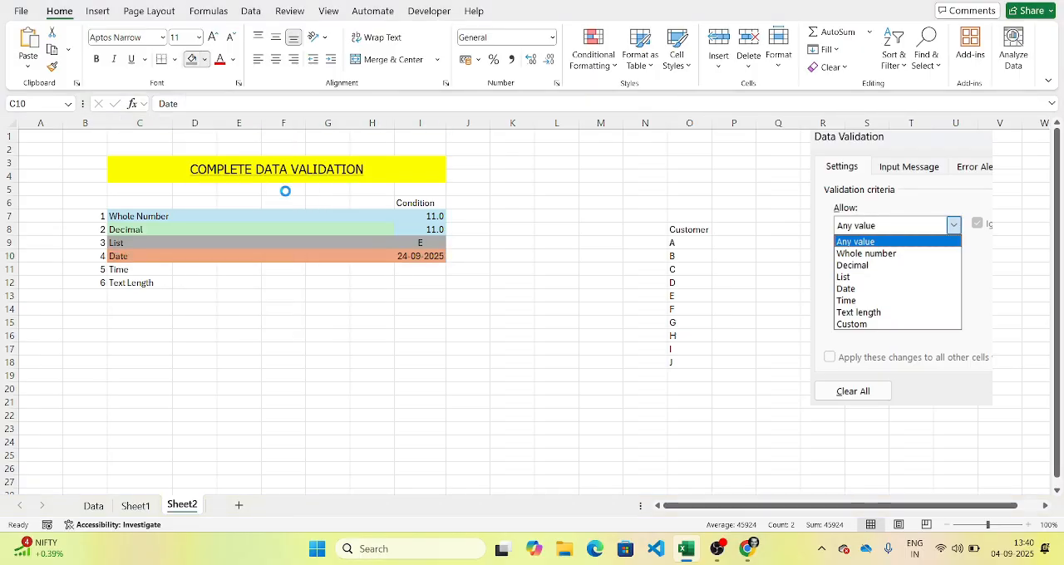
# Step: Begin a Time data validation rule for cell I11 using the between condition
pyautogui.click(417, 270)
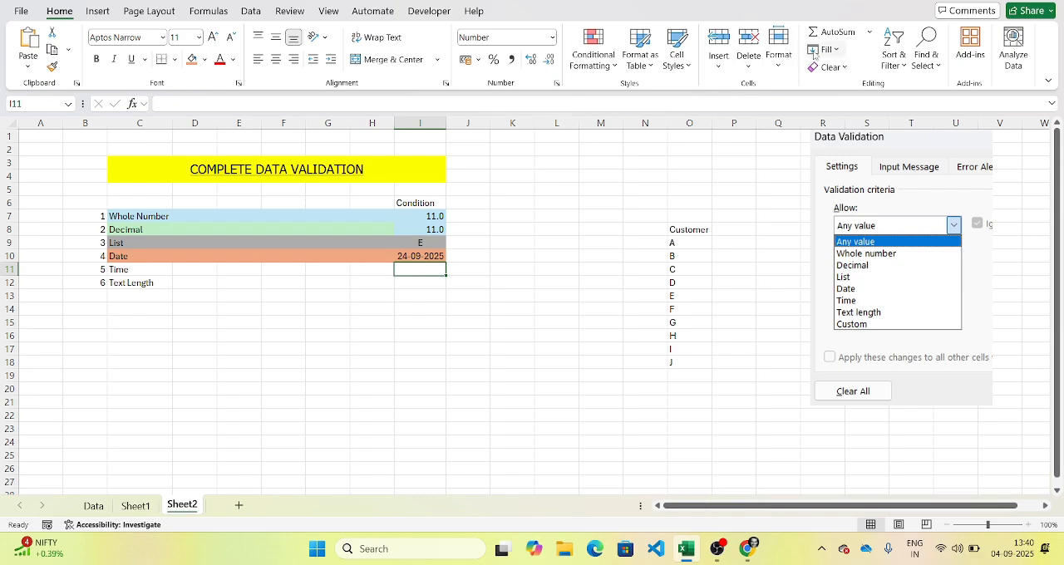
pyautogui.click(259, 18)
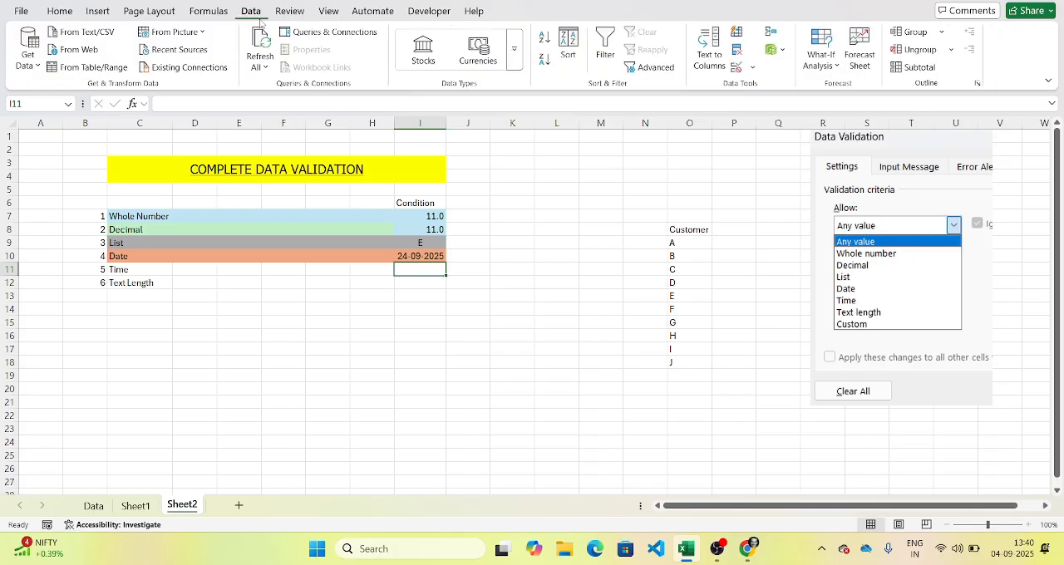
pyautogui.click(737, 69)
pyautogui.click(692, 82)
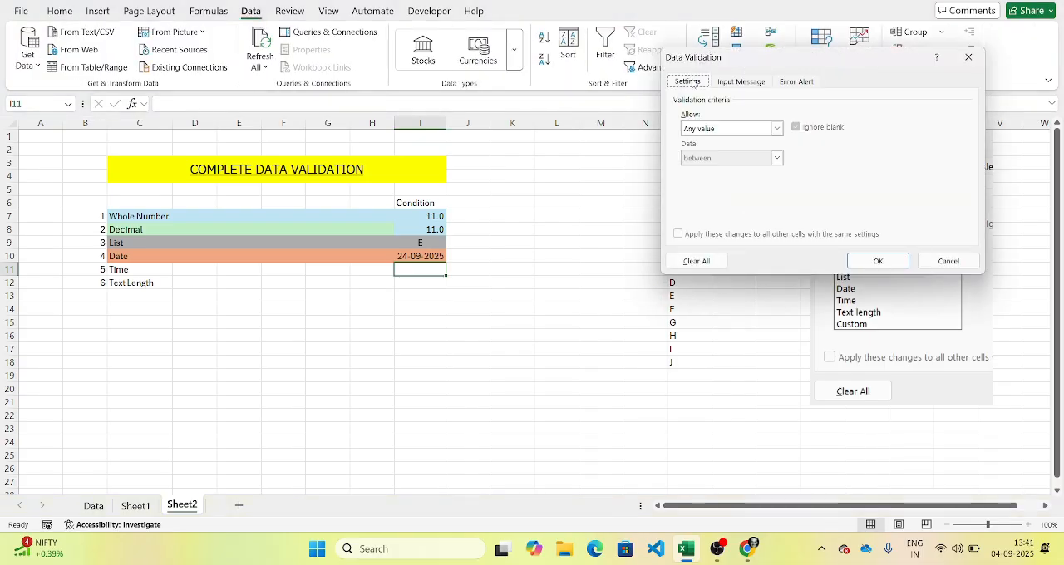
pyautogui.click(776, 128)
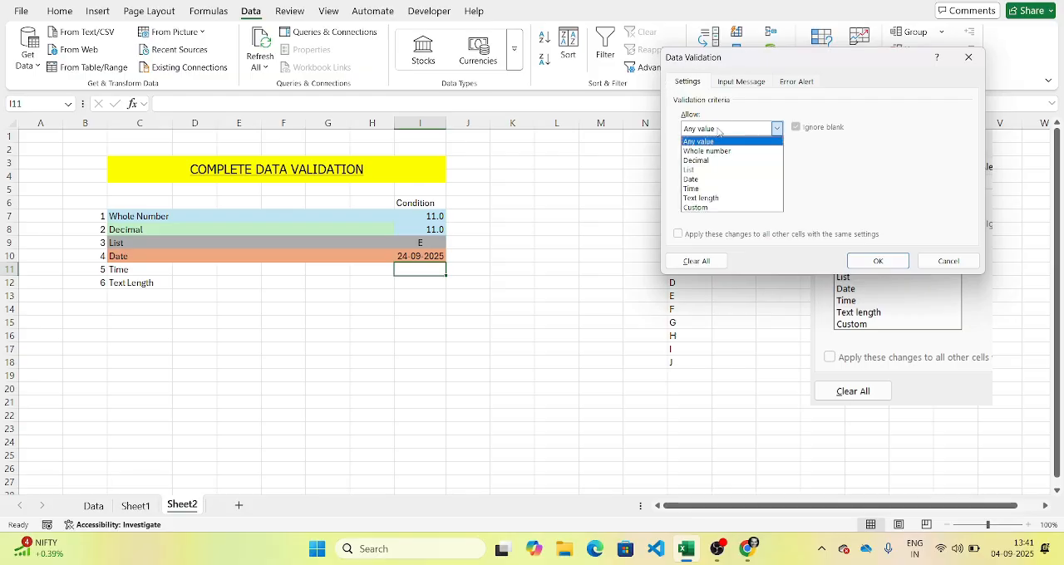
pyautogui.click(716, 188)
pyautogui.click(751, 160)
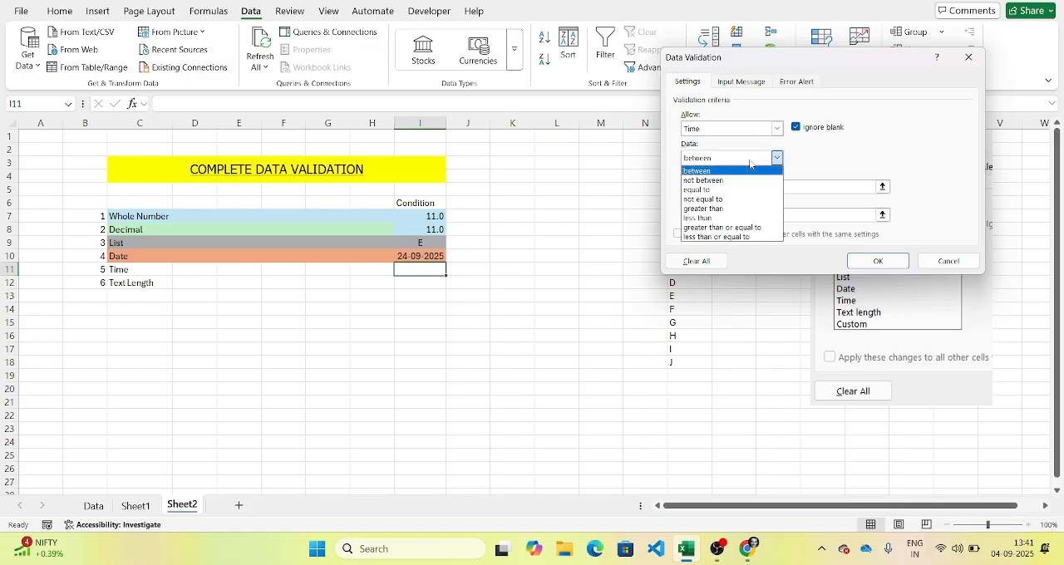
pyautogui.click(751, 163)
pyautogui.click(727, 192)
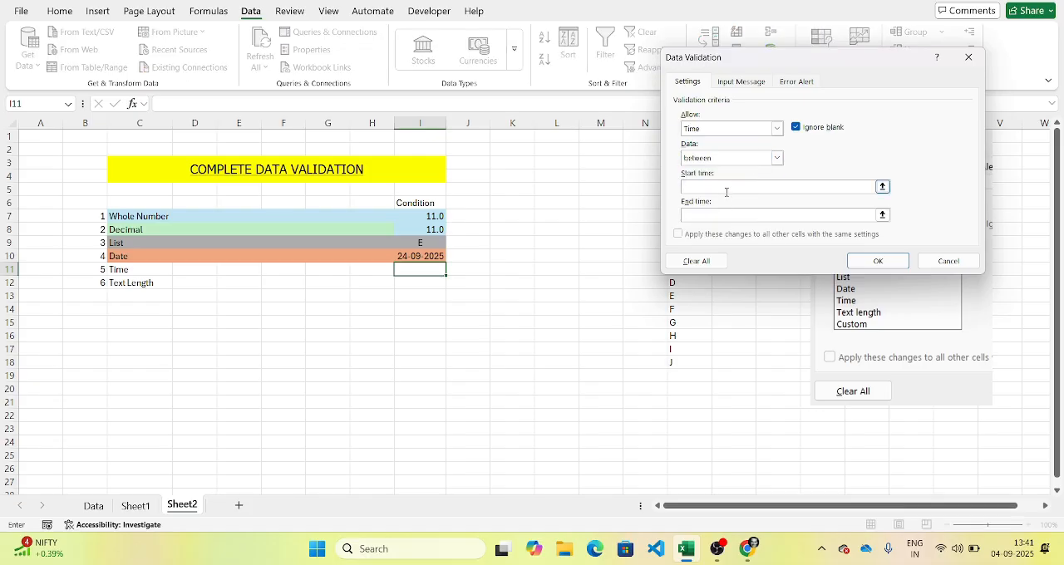
# Step: Set the start time of the validation rule to 10:00:00
pyautogui.write('01:25:00')
pyautogui.press('Tab')
pyautogui.write('14')
pyautogui.moveTo(725, 185); pyautogui.dragTo(644, 189)
pyautogui.write('10')
pyautogui.write(':00:00')
# Step: Set the rule's end time to 17:00:00 and apply it to I11
pyautogui.click(701, 215)
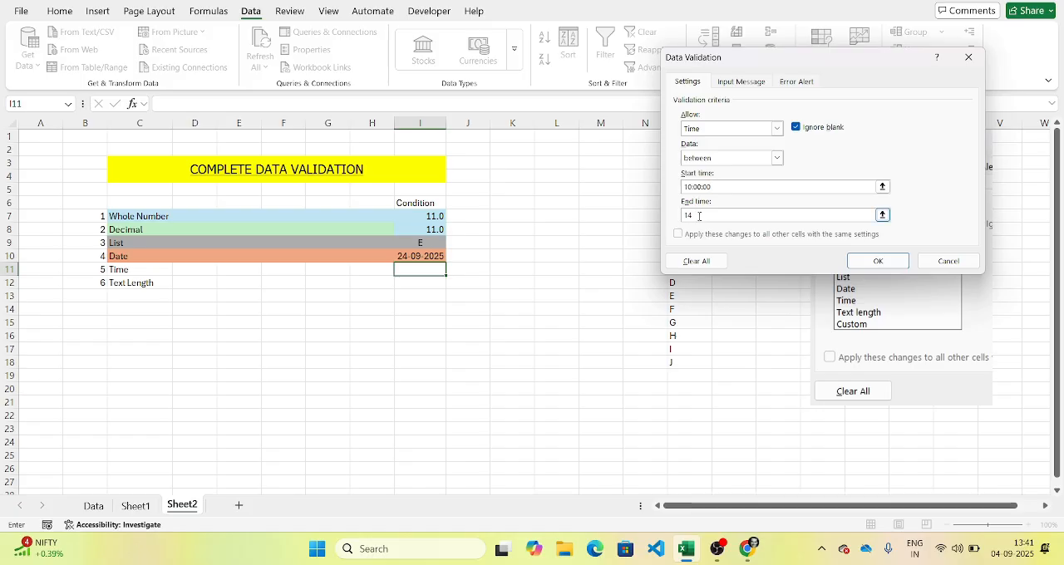
pyautogui.press('BackSpace')
pyautogui.write('7:00')
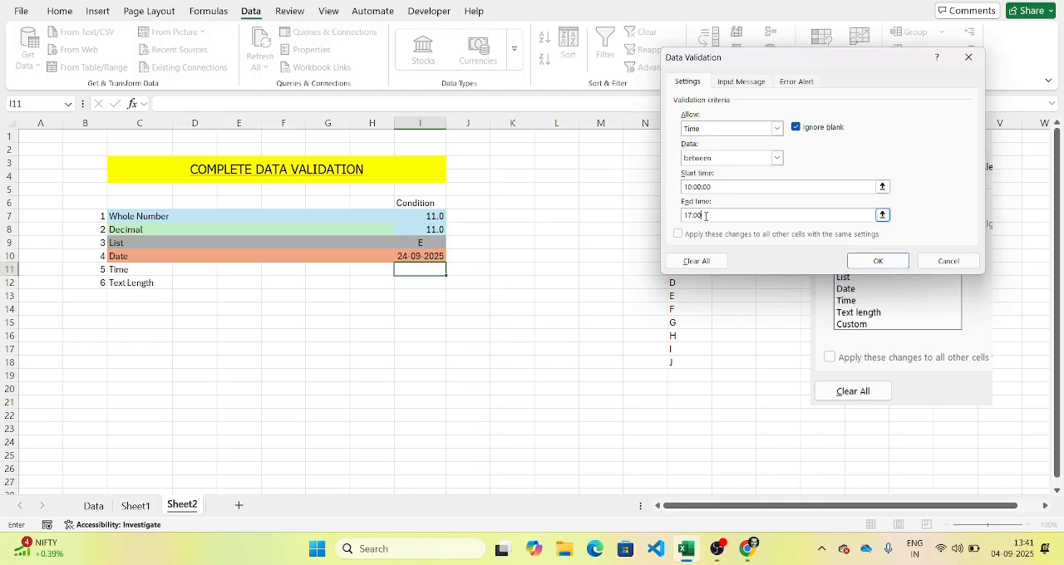
pyautogui.write(':00')
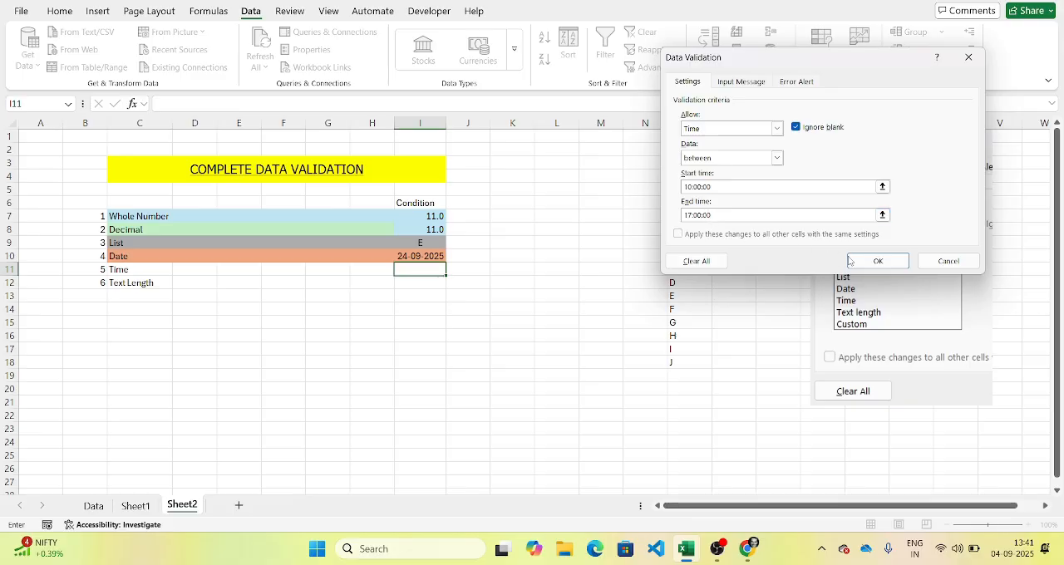
pyautogui.click(875, 261)
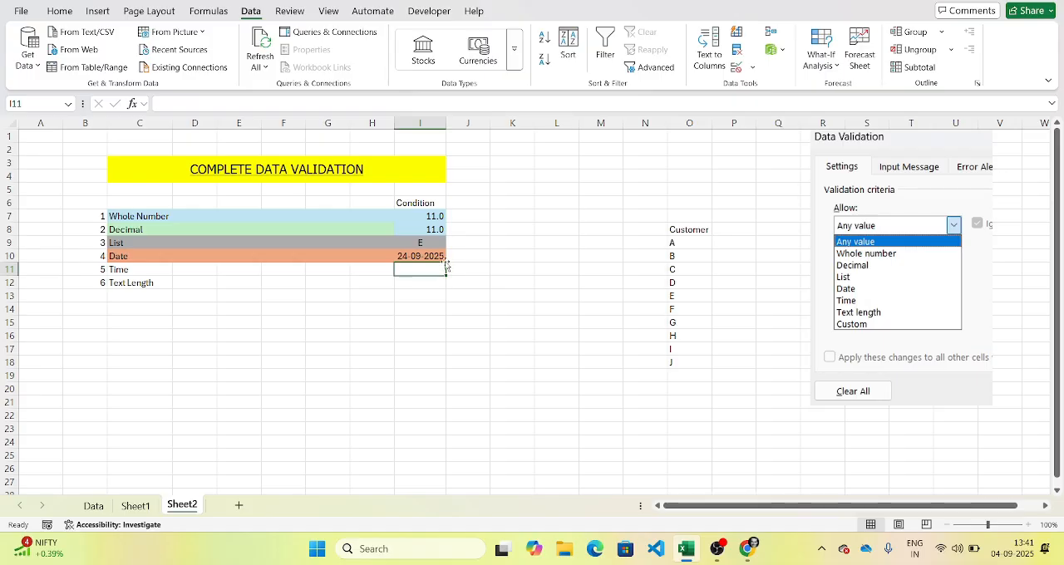
# Step: Format cell I11 as Time with the *13:30:55 type
pyautogui.hotkey('ctrl', '1')
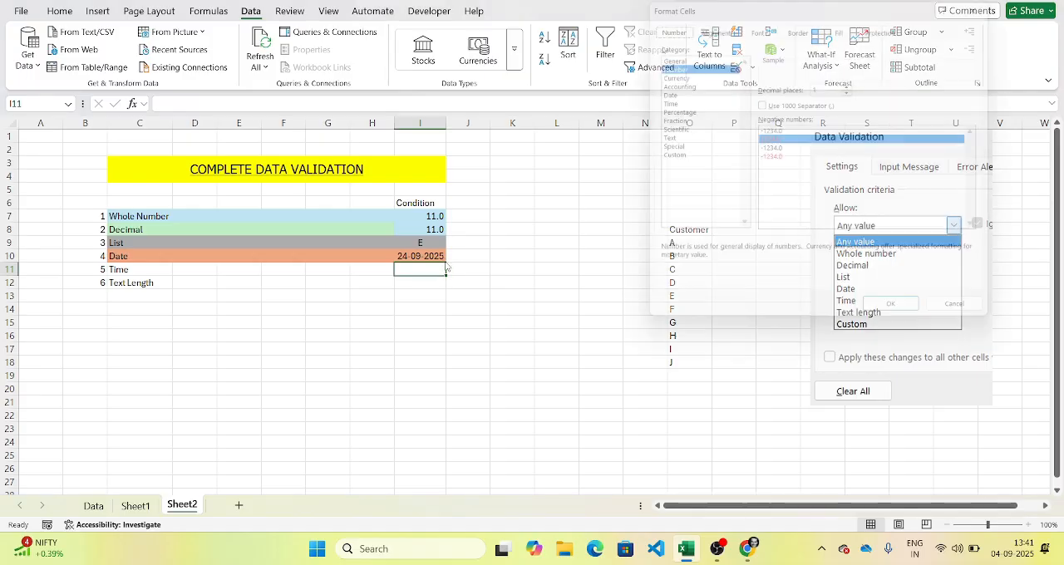
pyautogui.click(664, 100)
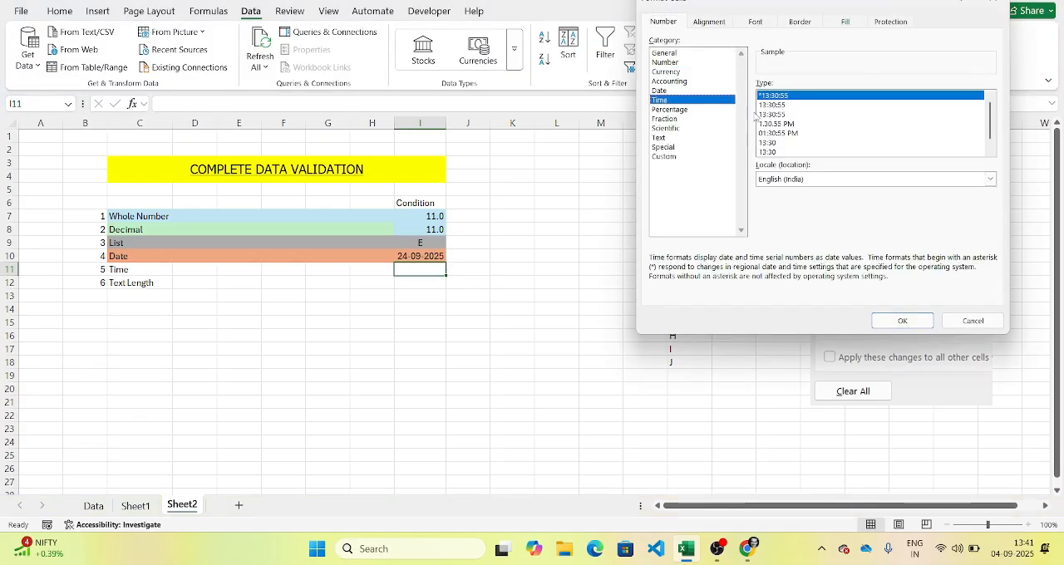
pyautogui.click(883, 319)
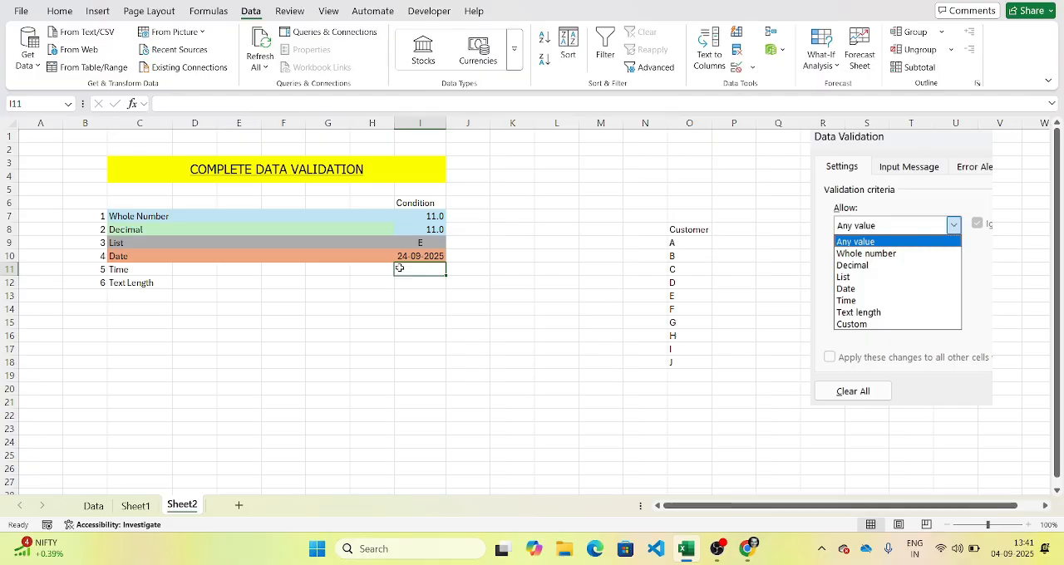
# Step: Test the time rule by trying 09:00:00 in I11, and discard the entry
pyautogui.write('09:0')
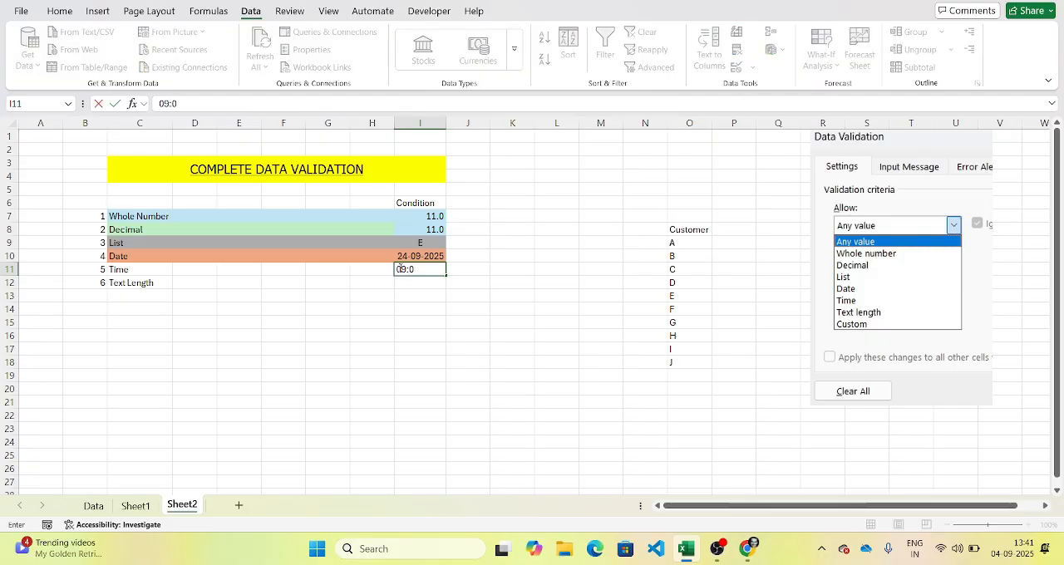
pyautogui.write('0:00')
pyautogui.press('Return')
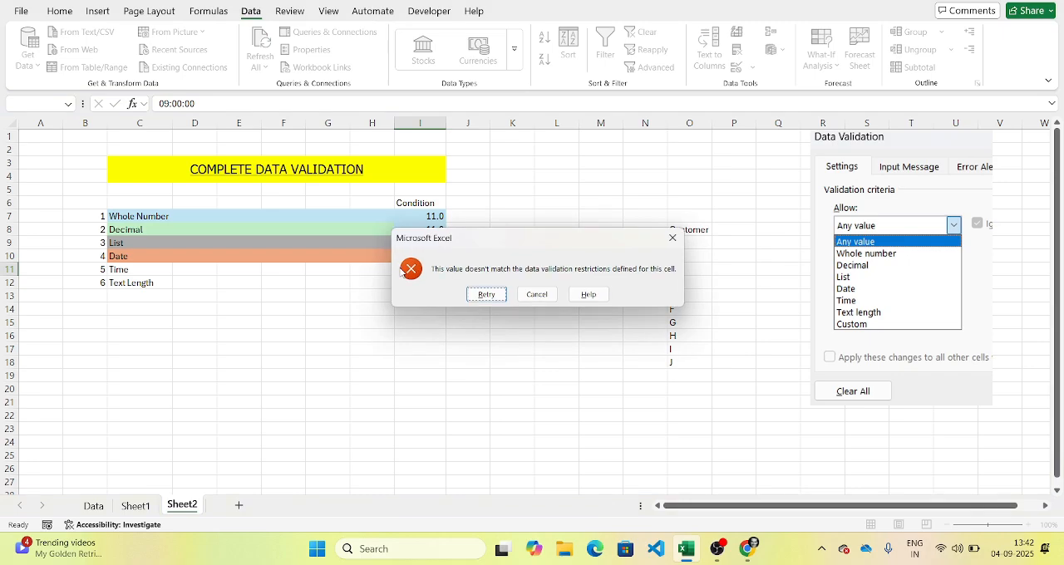
pyautogui.press('Escape')
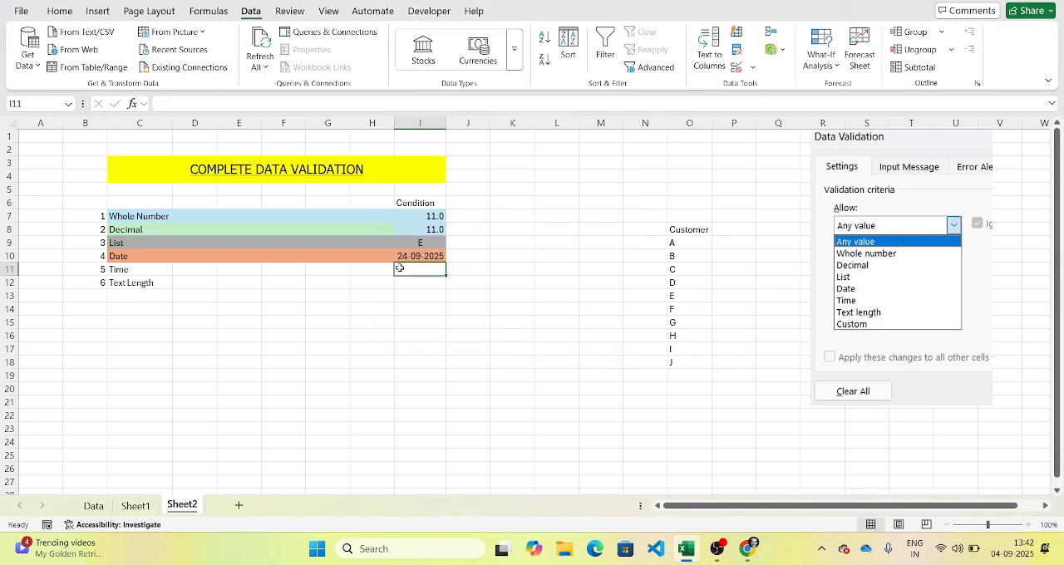
pyautogui.write('10')
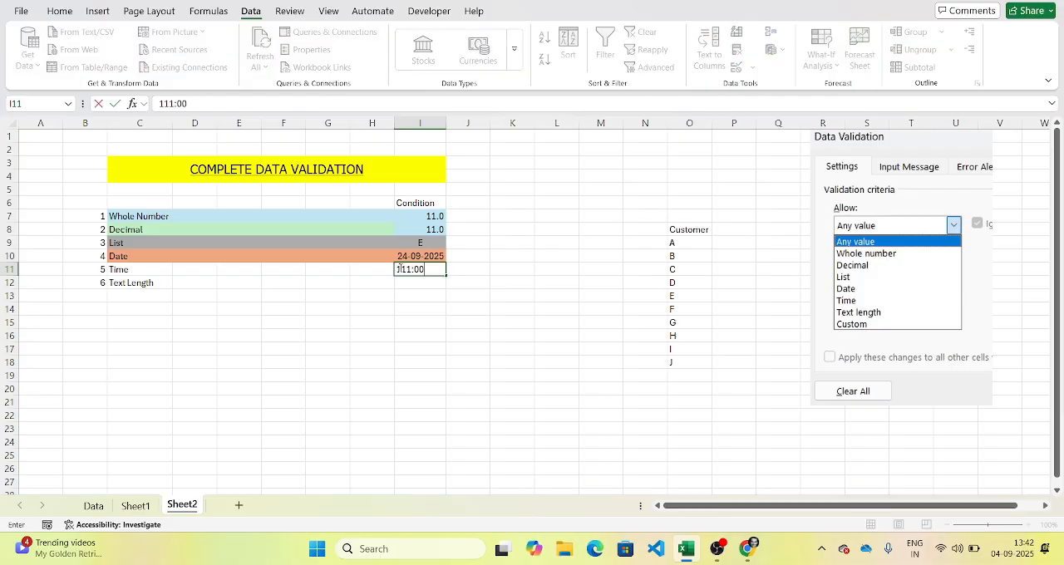
pyautogui.write('1:00:00')
pyautogui.press('Return')
pyautogui.press('Escape')
# Step: Enter the time 11:00:00 in cell I11
pyautogui.write('1')
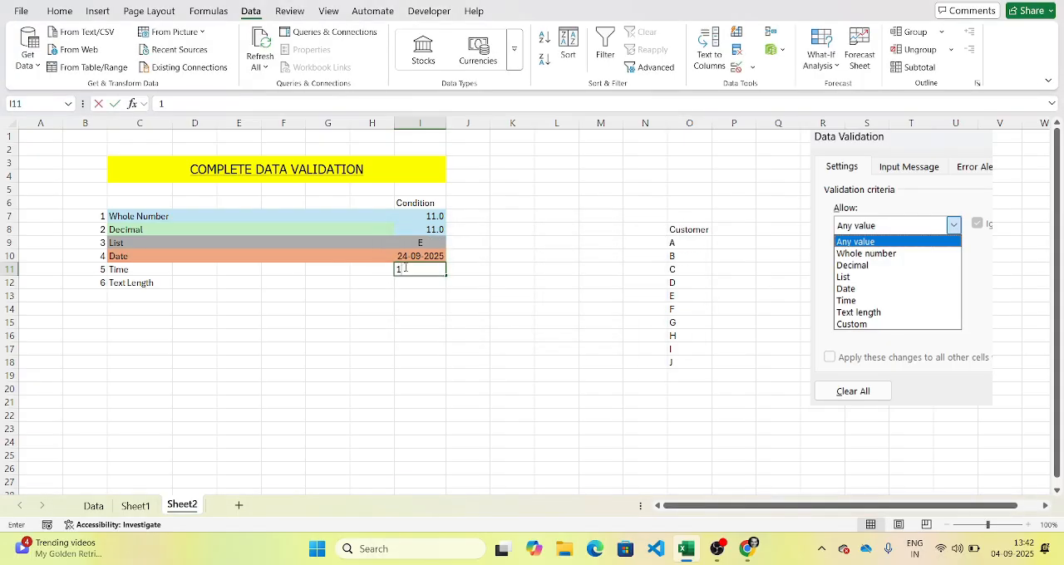
pyautogui.write('1:00')
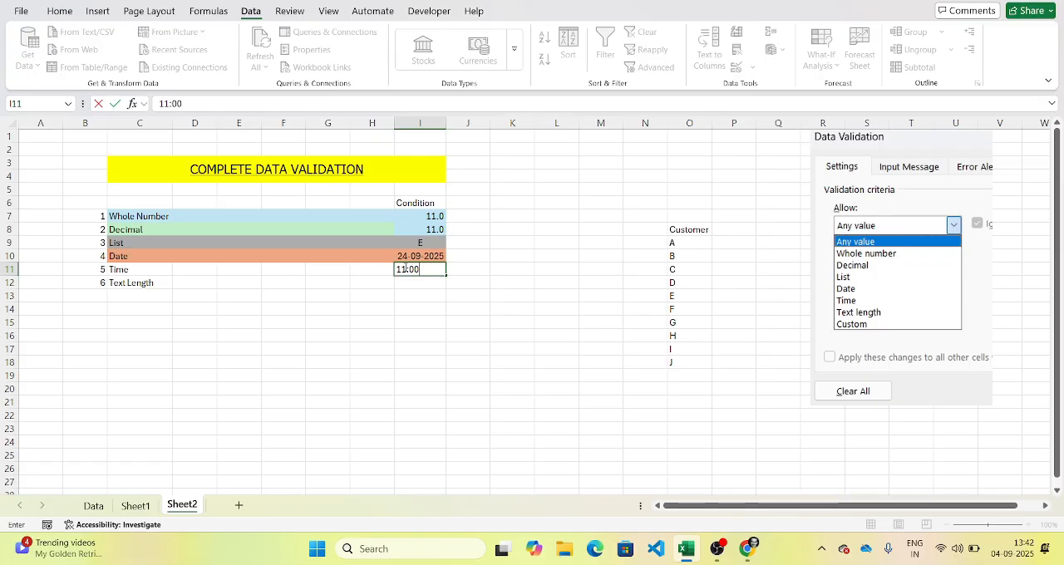
pyautogui.write(':00')
pyautogui.press('Return')
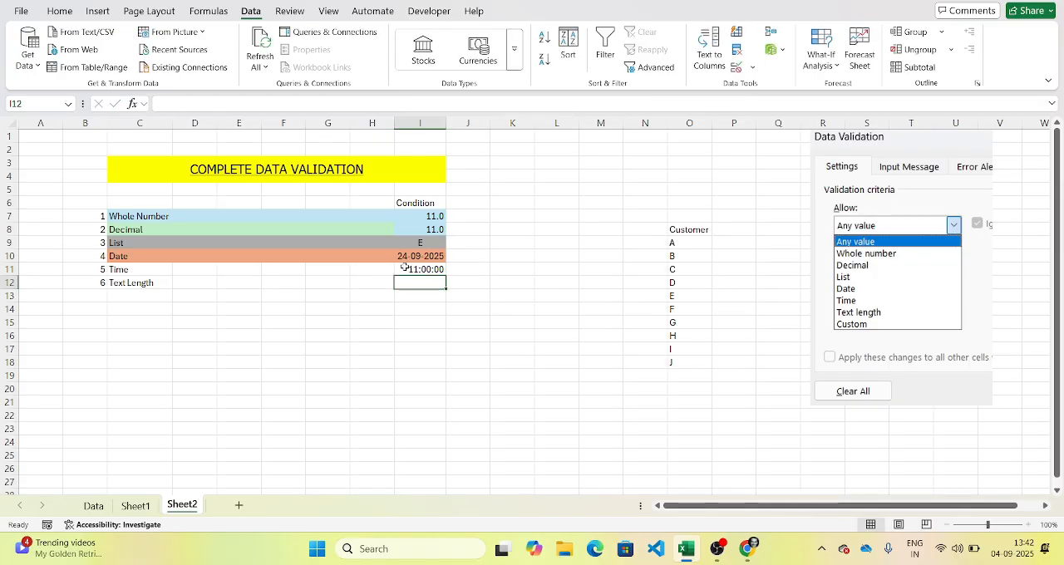
# Step: Fill the Time row C11:I11 with medium pink-purple from the theme colors
pyautogui.moveTo(232, 265); pyautogui.dragTo(420, 268)
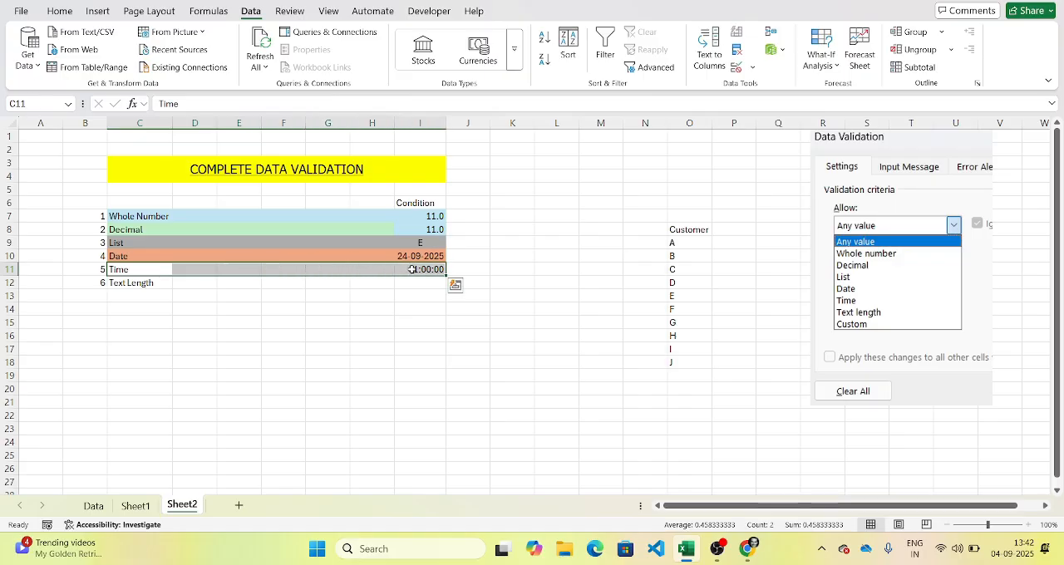
pyautogui.click(59, 11)
pyautogui.click(204, 61)
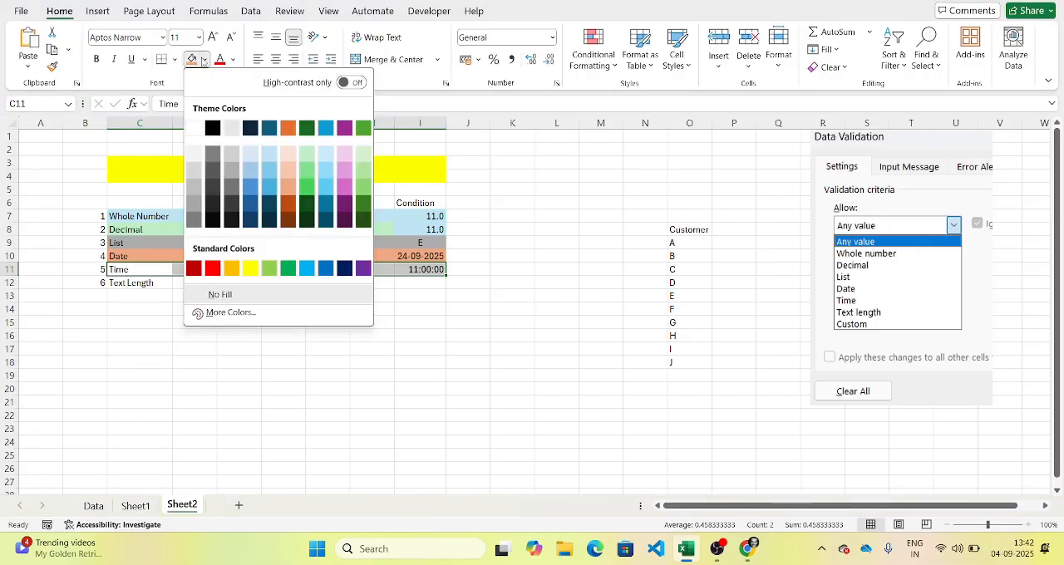
pyautogui.click(344, 189)
pyautogui.click(199, 293)
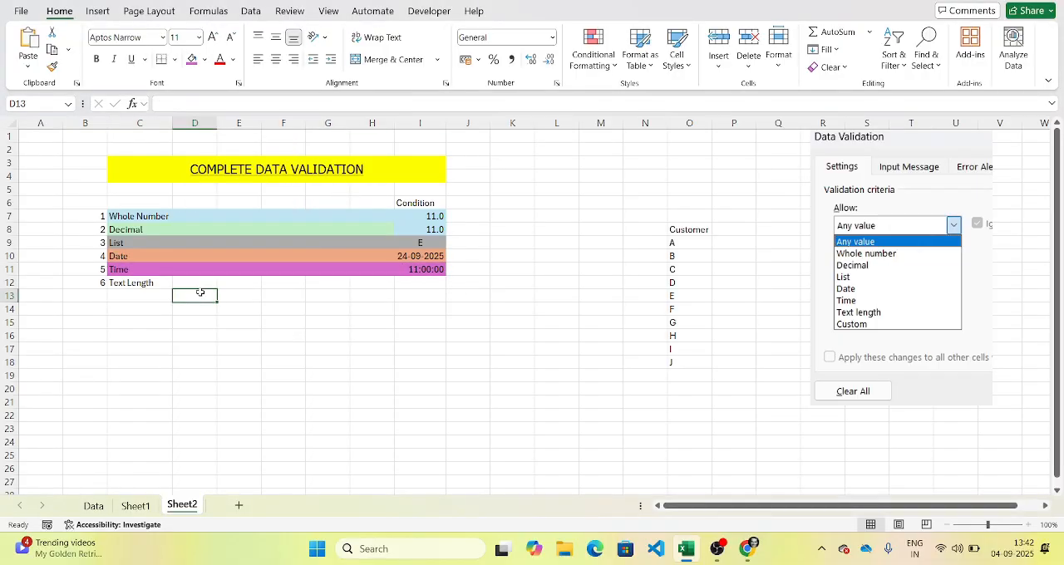
# Step: Apply a Text length validation rule to I12 that allows between 5 and 7 characters
pyautogui.click(153, 291)
pyautogui.click(424, 286)
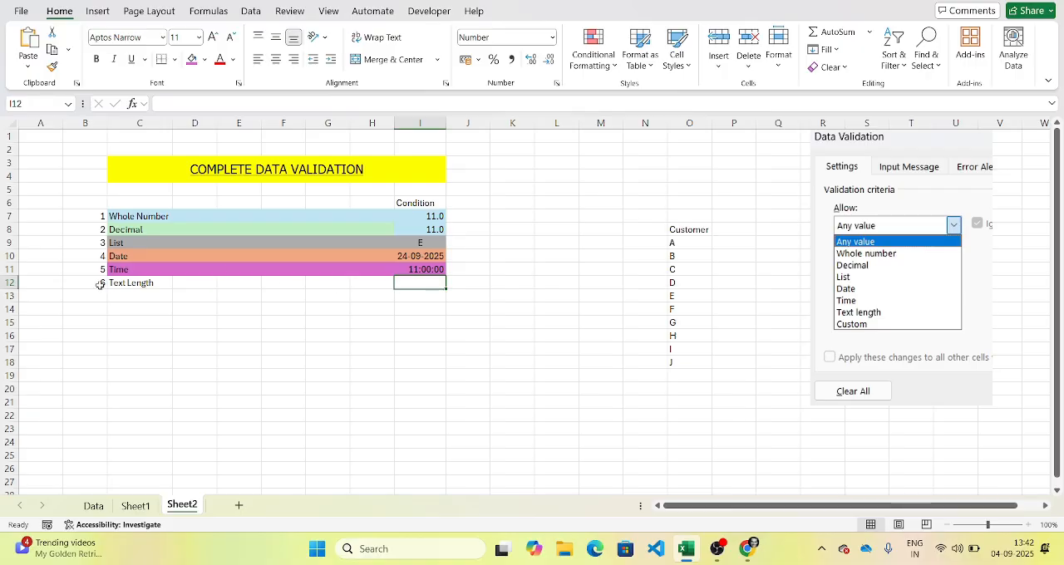
pyautogui.moveTo(127, 284); pyautogui.dragTo(405, 286)
pyautogui.click(405, 286)
pyautogui.click(251, 10)
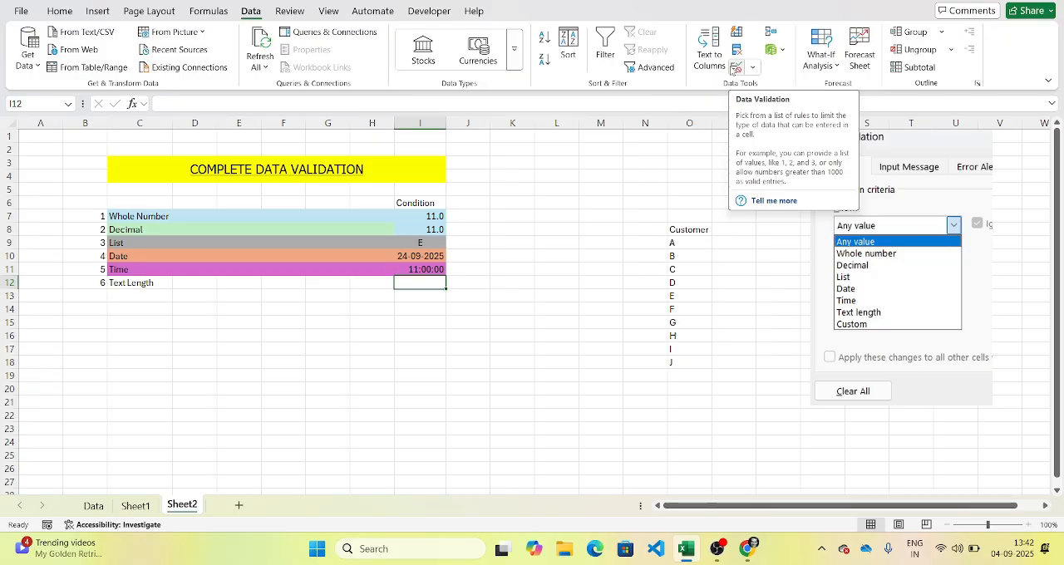
pyautogui.click(732, 69)
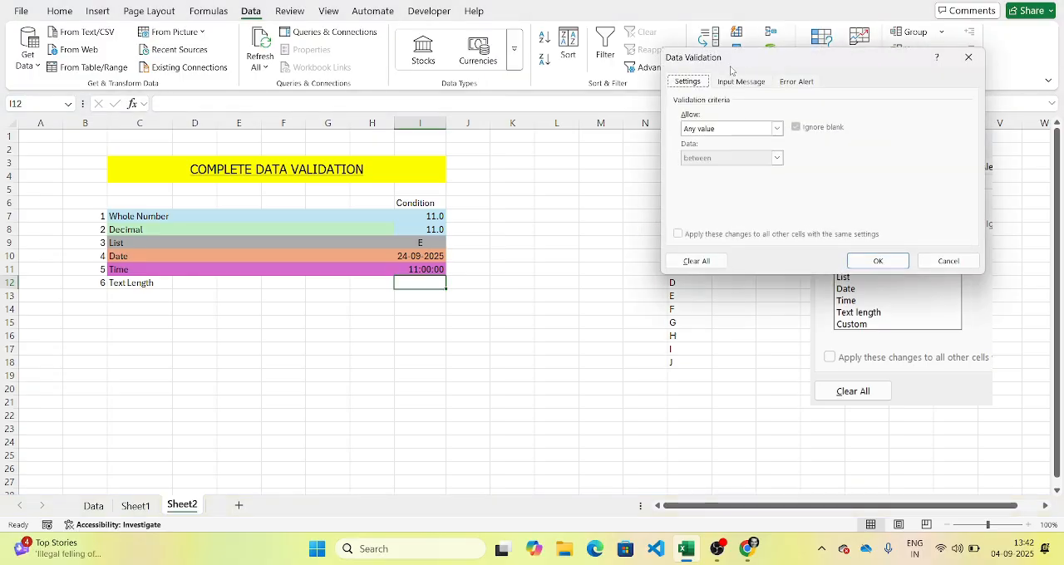
pyautogui.click(738, 127)
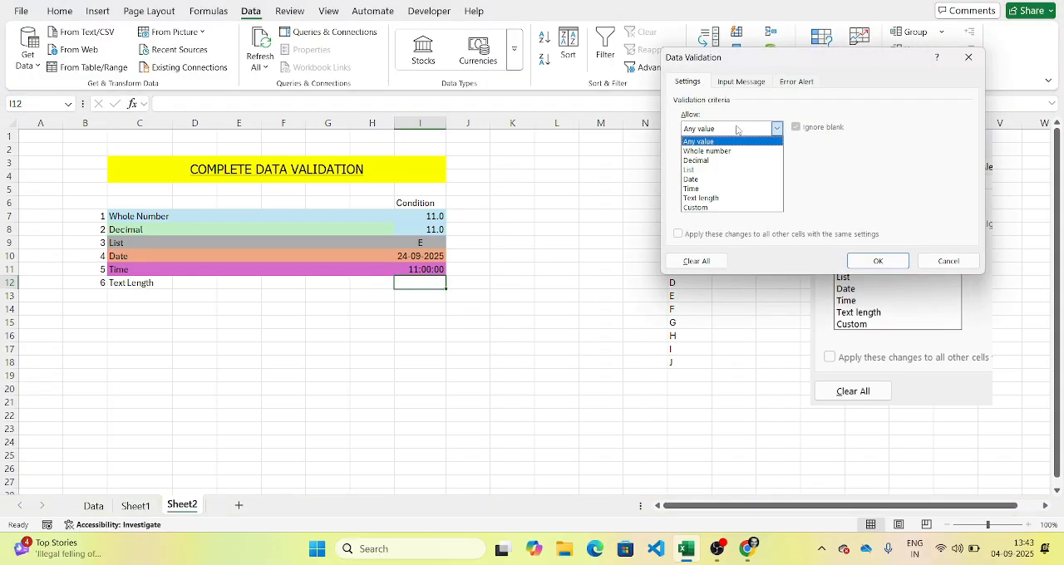
pyautogui.click(720, 198)
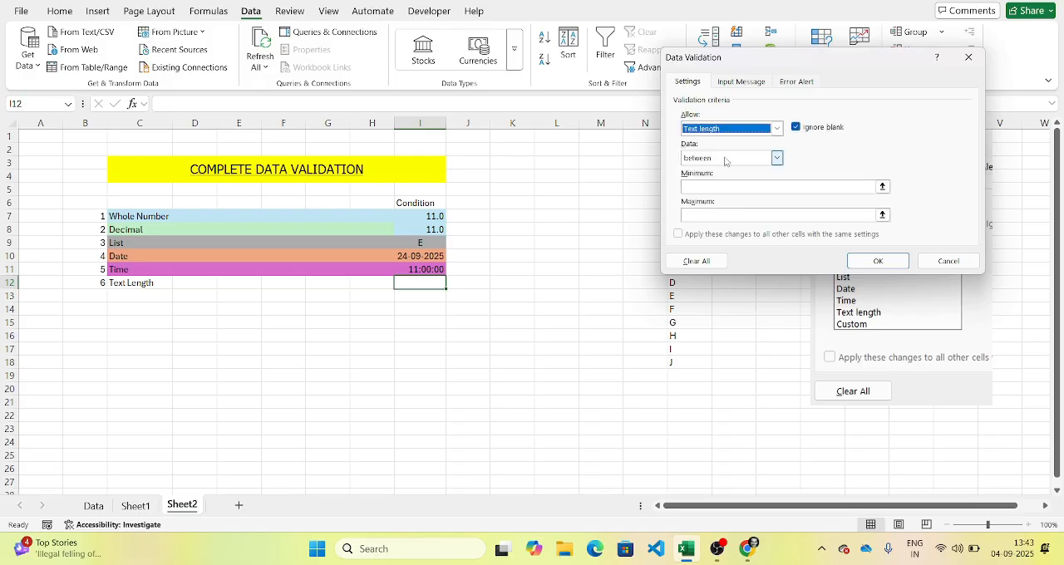
pyautogui.click(724, 190)
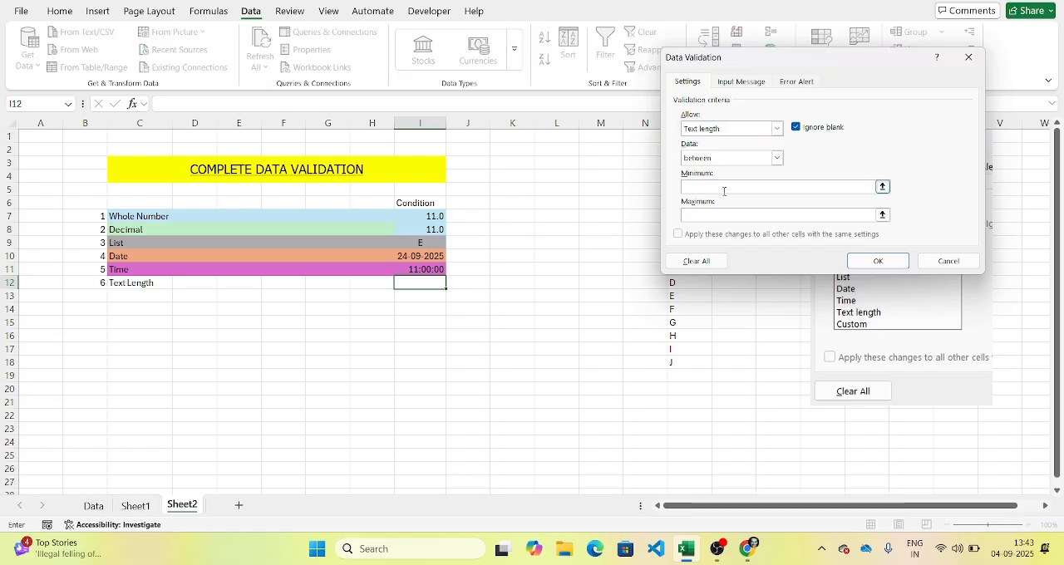
pyautogui.click(722, 213)
pyautogui.click(874, 261)
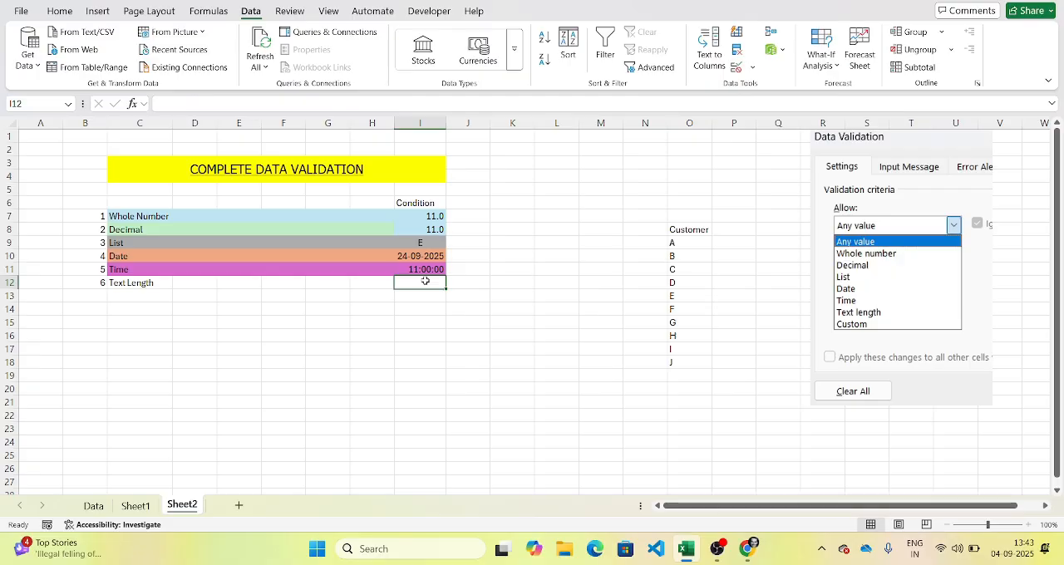
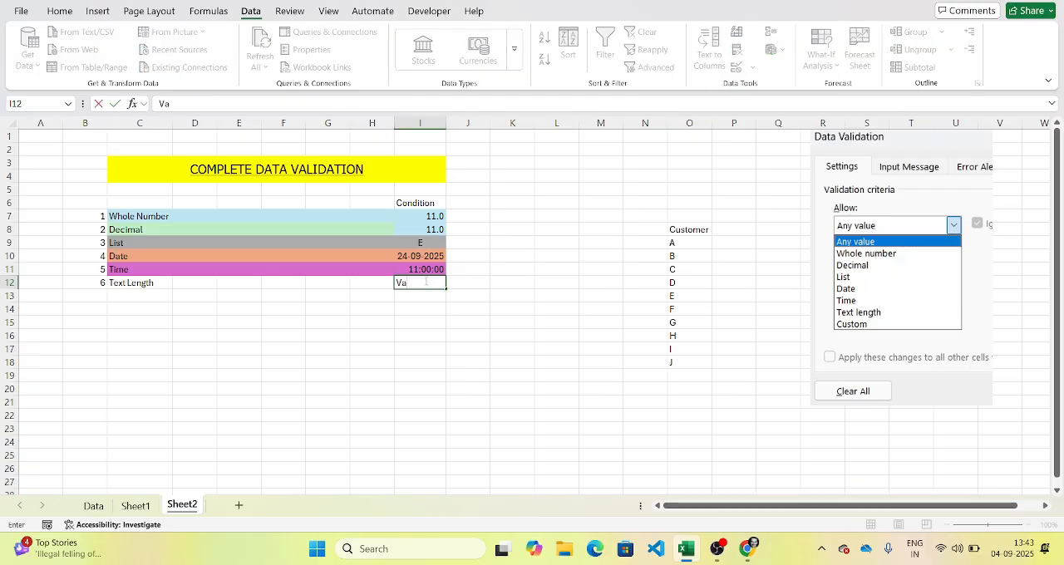
# Step: Enter a five-letter first name in the Text Length condition cell I12
pyautogui.press('Return')
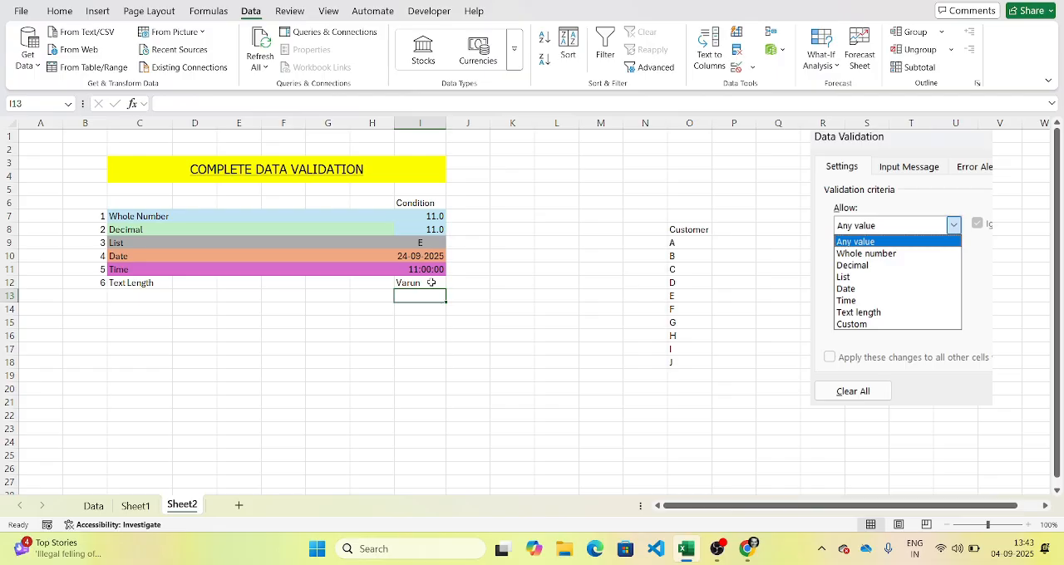
# Step: Test the text length rule by appending a surname to the name in I12, and discard the entry
pyautogui.click(430, 282)
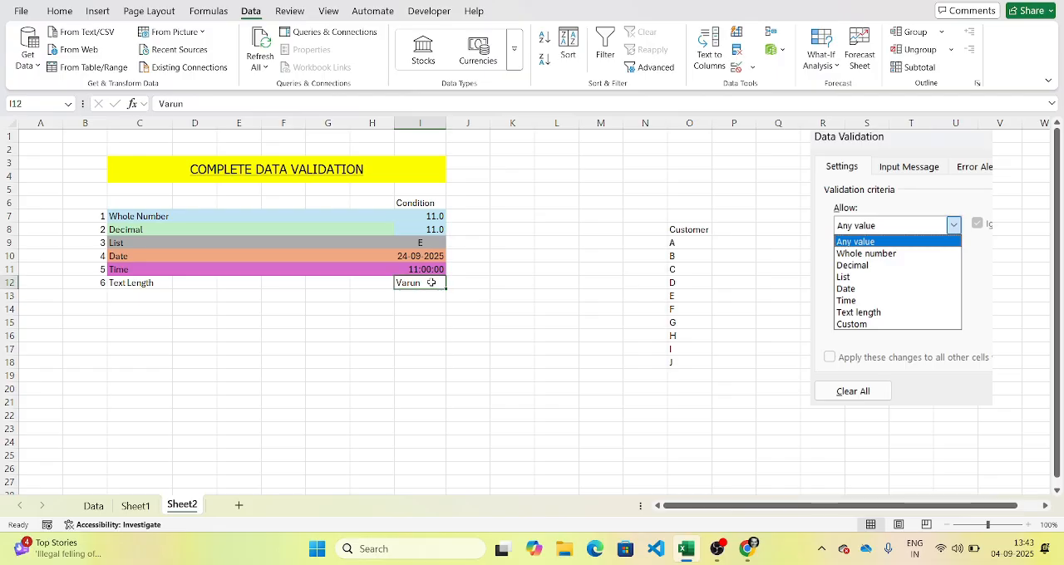
pyautogui.click(338, 108)
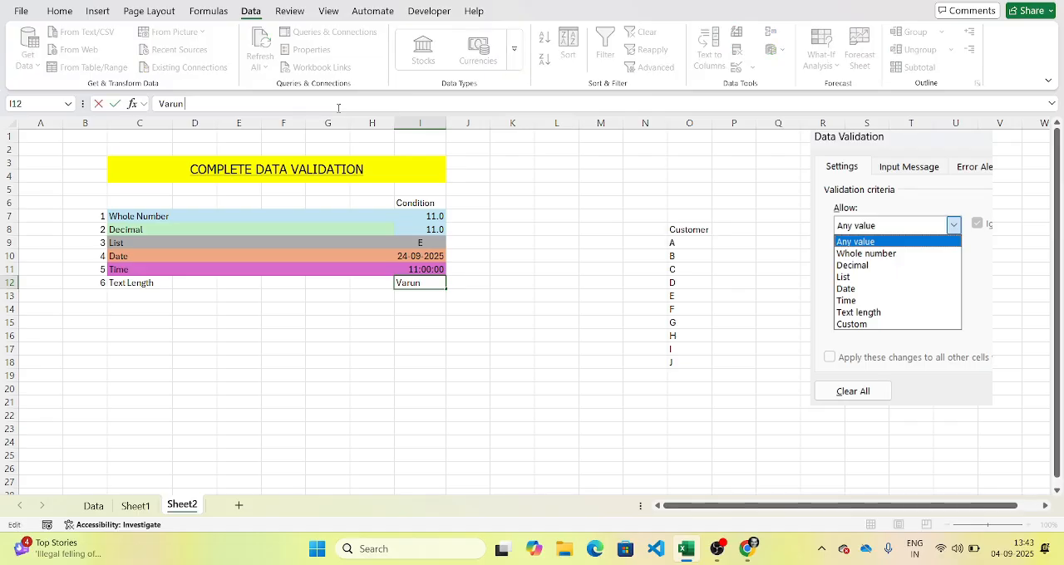
pyautogui.press('Return')
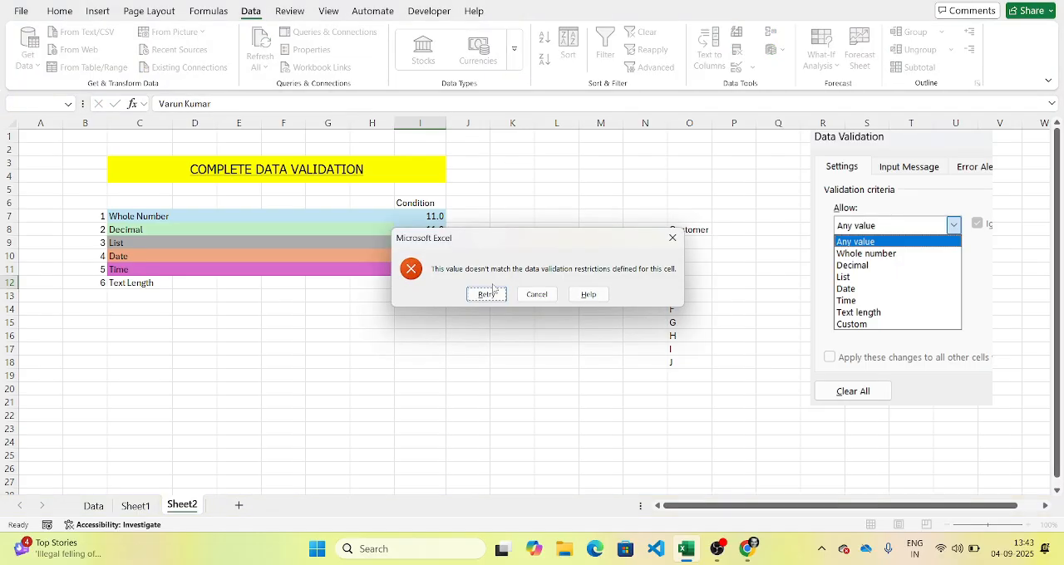
pyautogui.press('Escape')
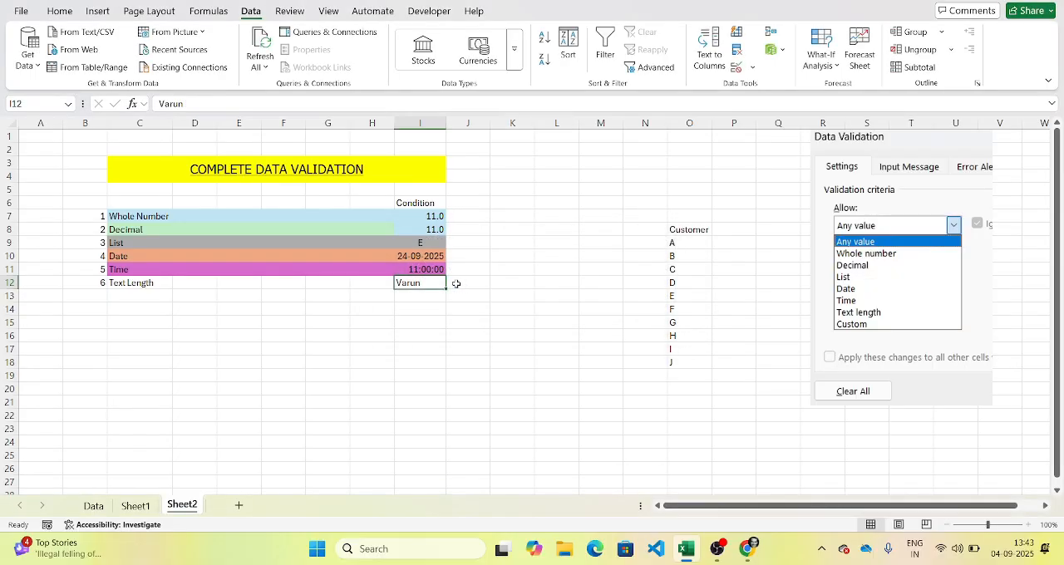
# Step: Set the error alert of I12's validation rule to the Warning style with the title "Warning"
pyautogui.click(736, 68)
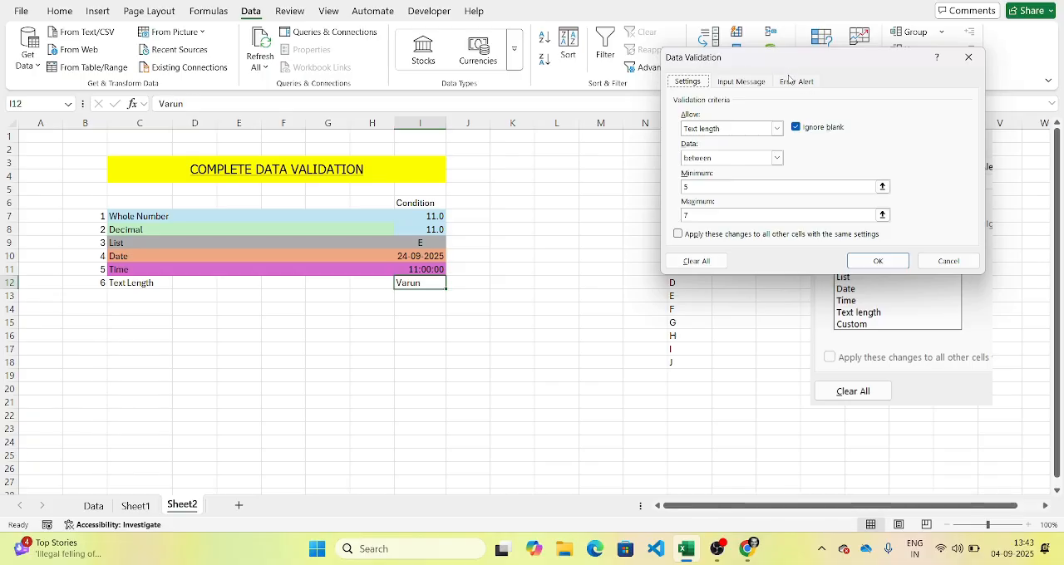
pyautogui.click(794, 81)
pyautogui.click(798, 149)
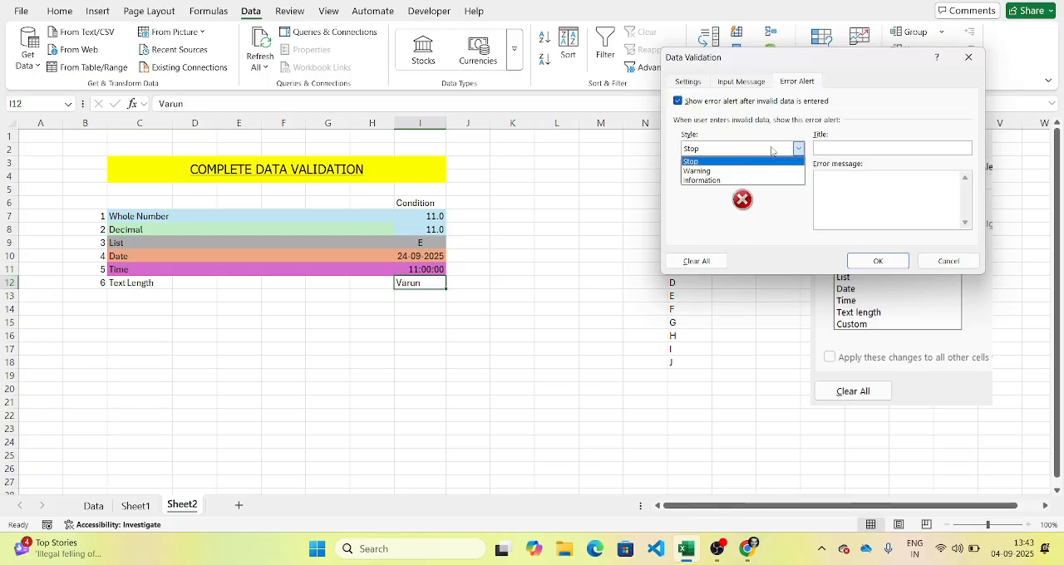
pyautogui.click(751, 172)
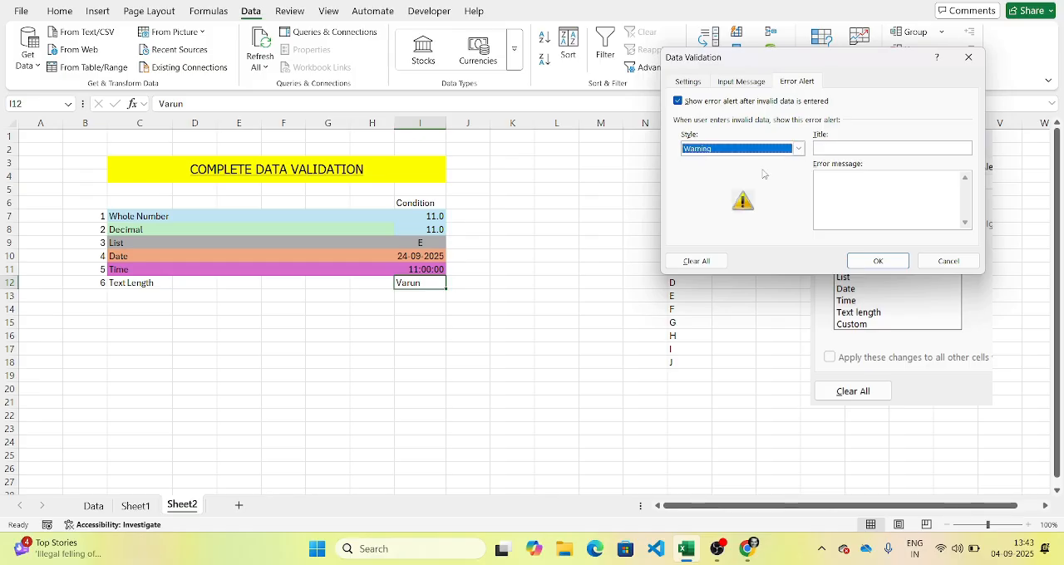
pyautogui.click(840, 148)
pyautogui.write('W')
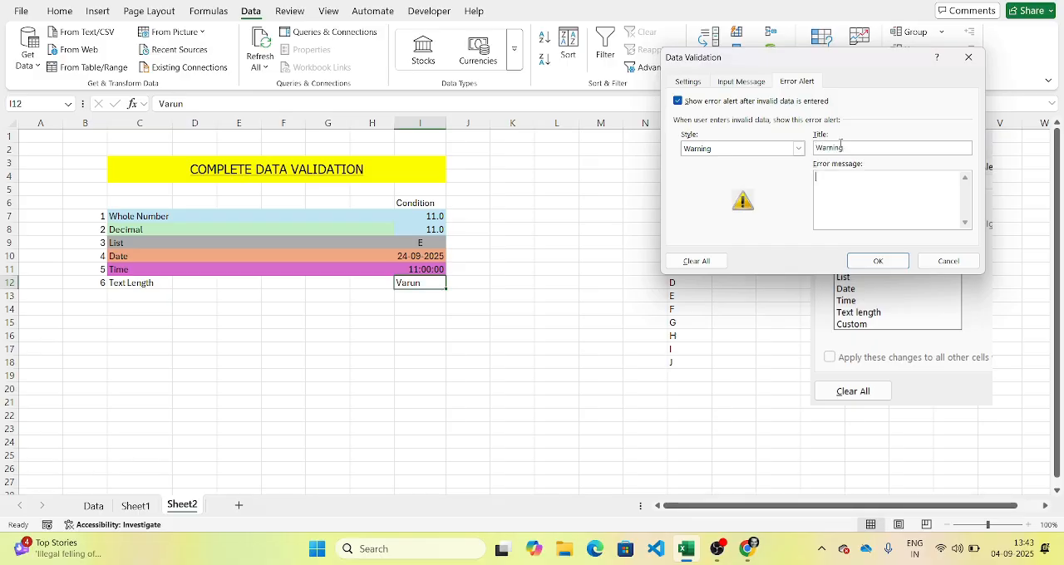
pyautogui.write('Name should')
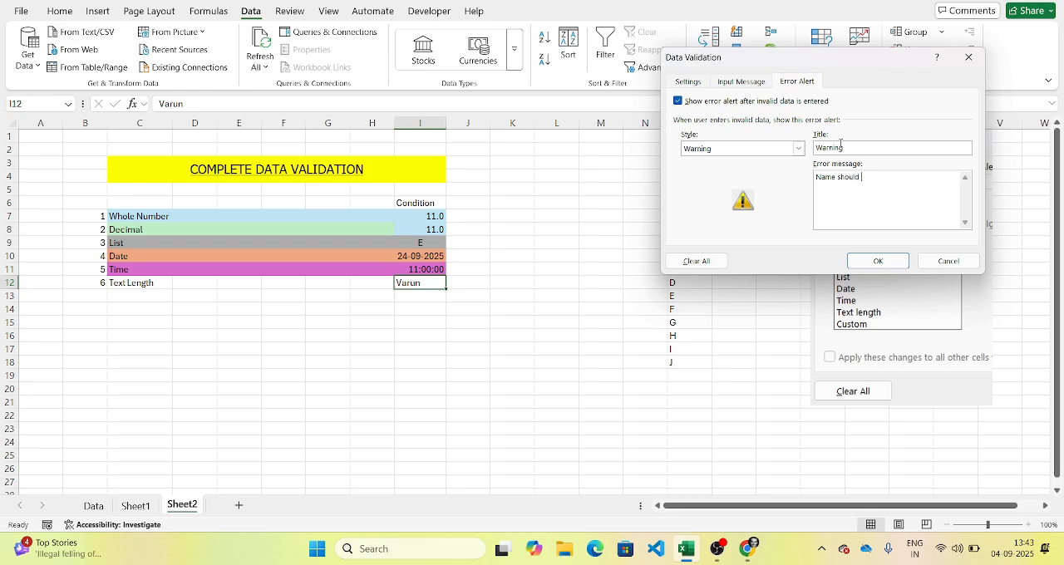
# Step: Add the error message "Name length between 5 to 7" to the alert and apply the validation settings
pyautogui.press('BackSpace')
pyautogui.press('BackSpace')
pyautogui.press('BackSpace')
pyautogui.press('BackSpace')
pyautogui.press('BackSpace')
pyautogui.press('BackSpace')
pyautogui.press('BackSpace')
pyautogui.write('en 5 to 7')
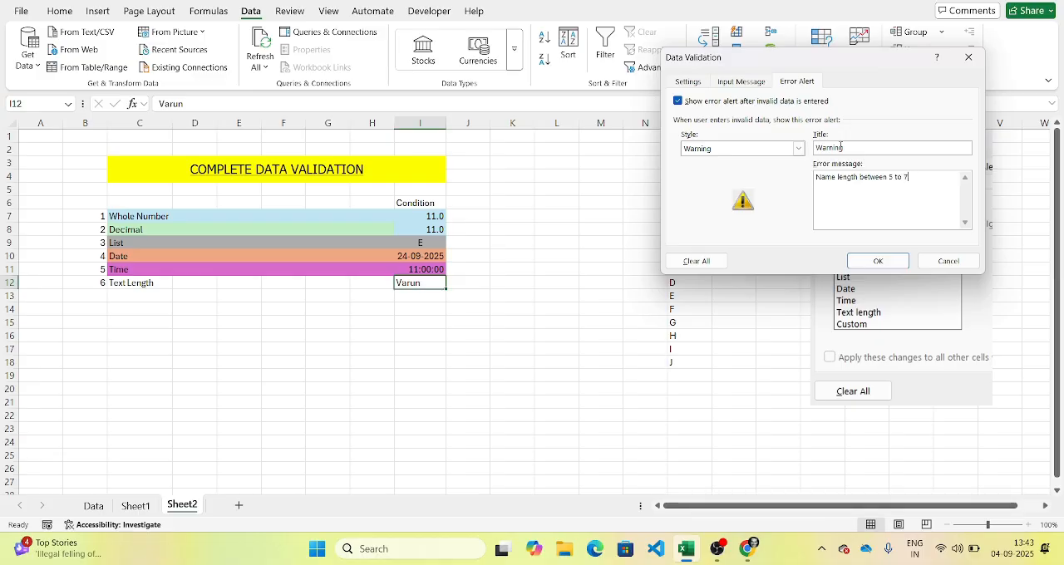
pyautogui.click(877, 261)
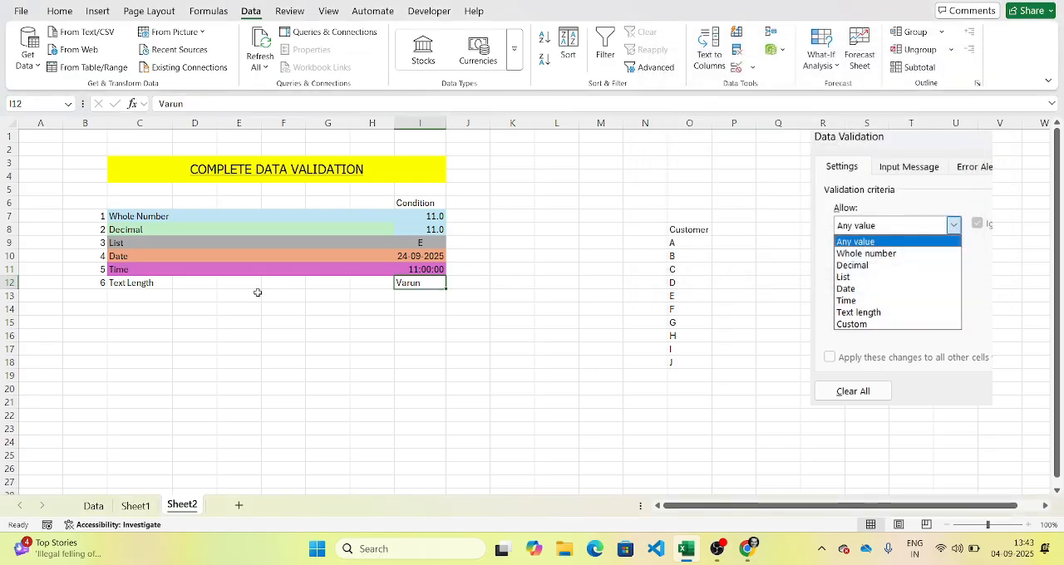
# Step: Fill the Text Length row C12:I12 with light green from the theme colors
pyautogui.moveTo(142, 283); pyautogui.dragTo(420, 282)
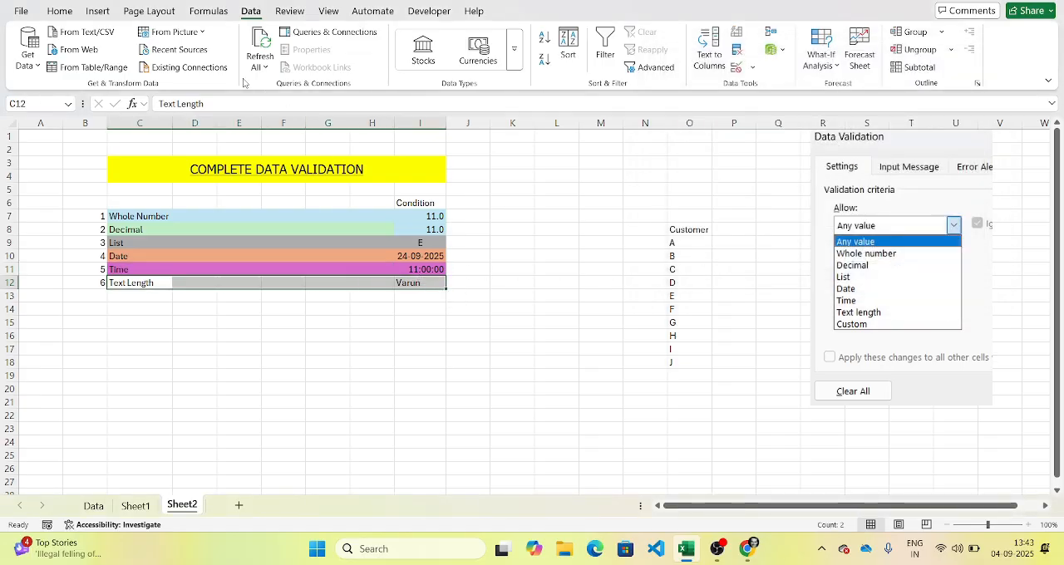
pyautogui.click(59, 10)
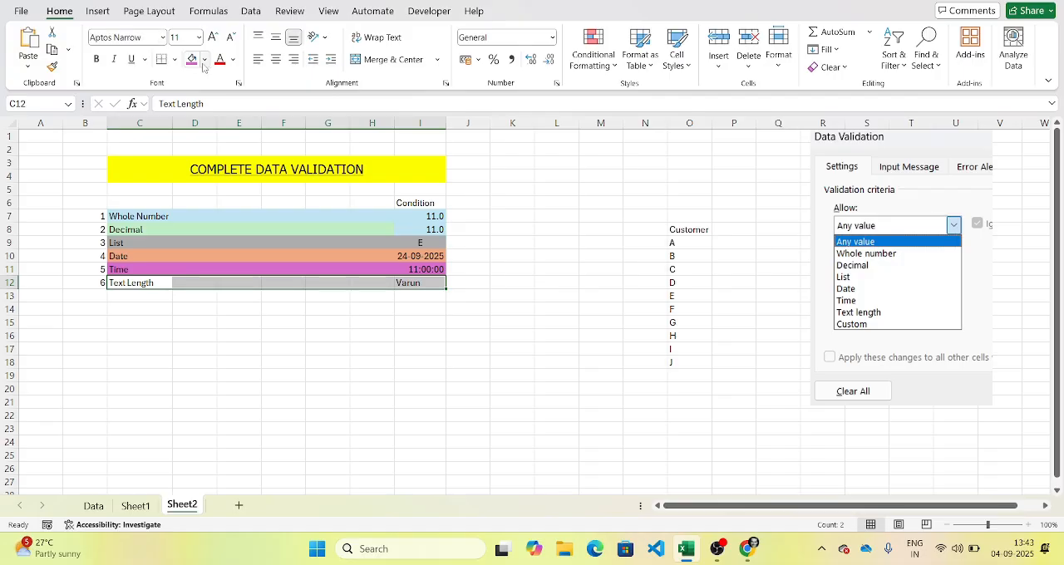
pyautogui.click(204, 62)
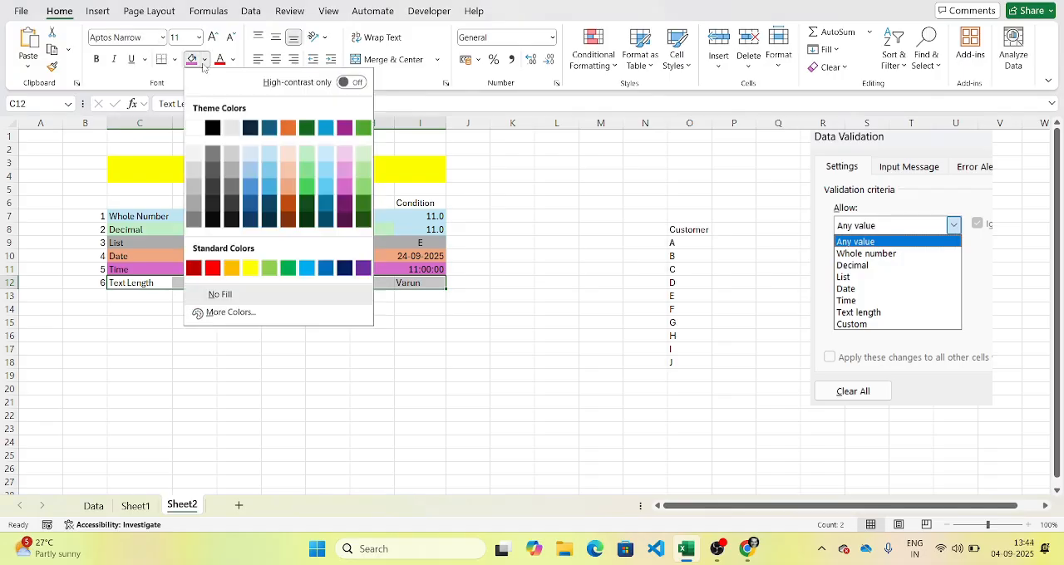
pyautogui.click(300, 161)
# Step: Test the warning alert by appending "Jaadfadf" to the name in I12, decline to continue, and discard the entry
pyautogui.click(411, 284)
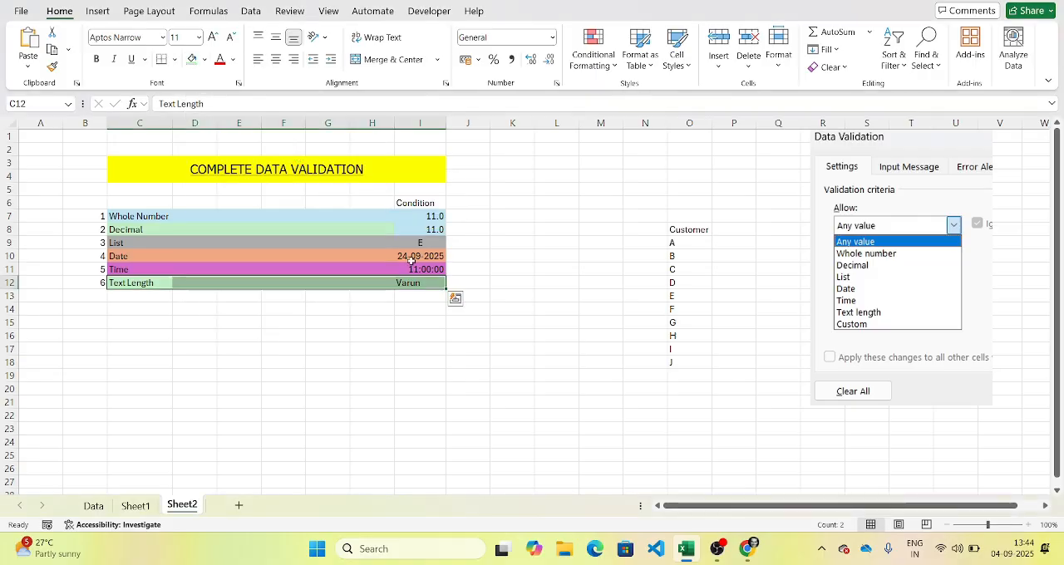
pyautogui.doubleClick(429, 284)
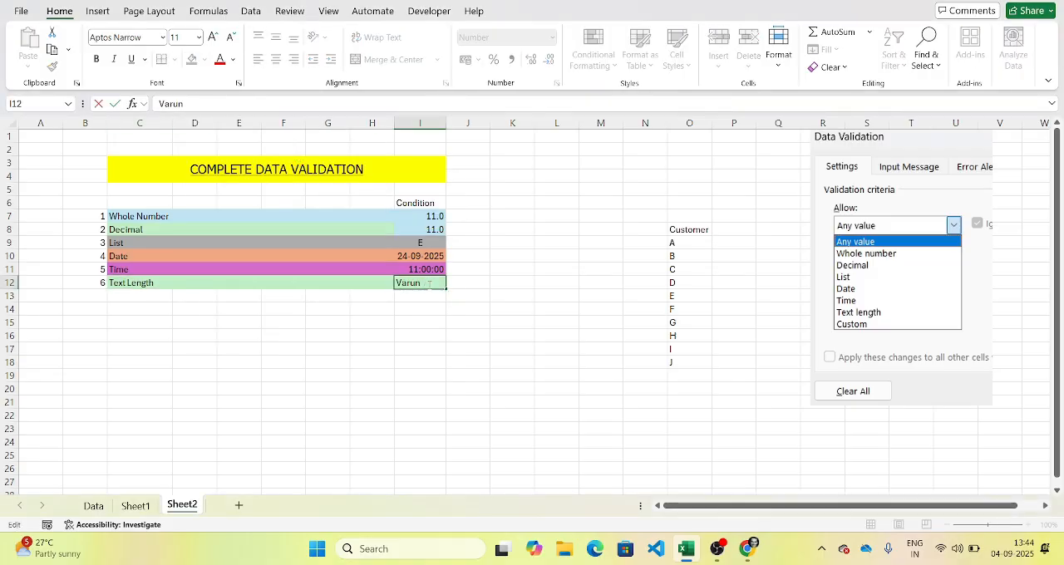
pyautogui.write('Ja')
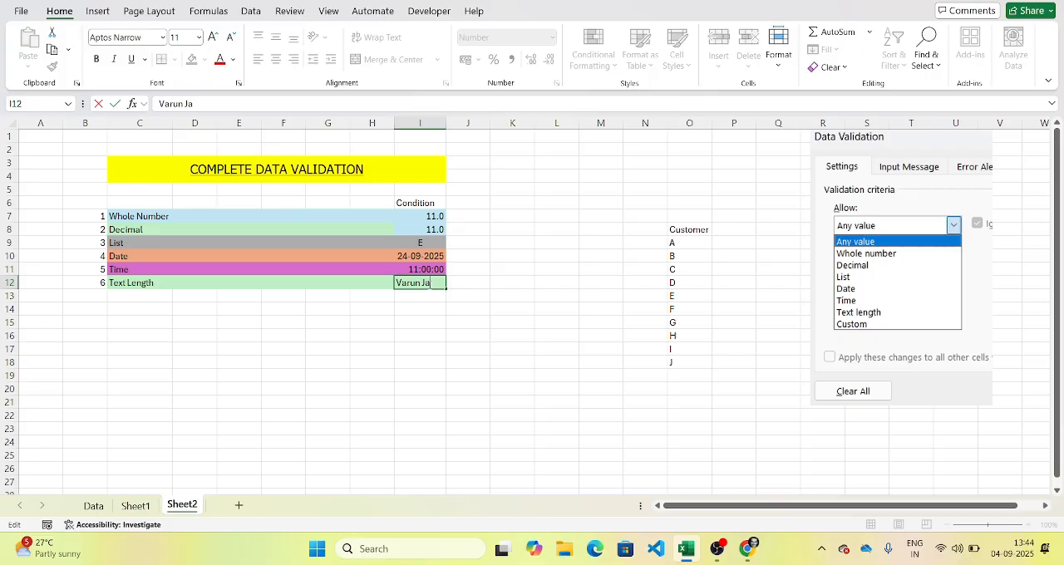
pyautogui.write('adfadf')
pyautogui.press('Return')
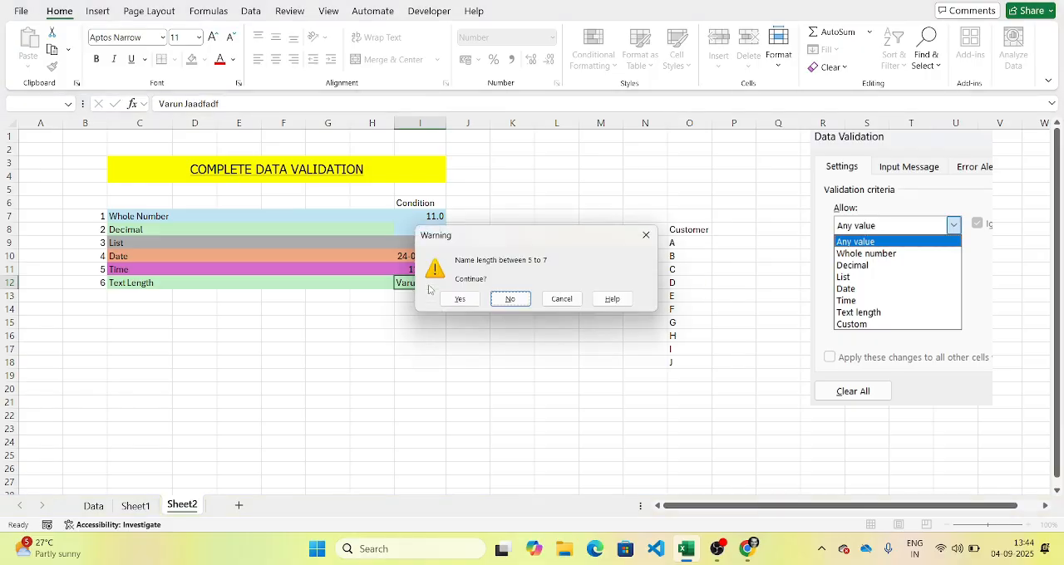
pyautogui.click(495, 297)
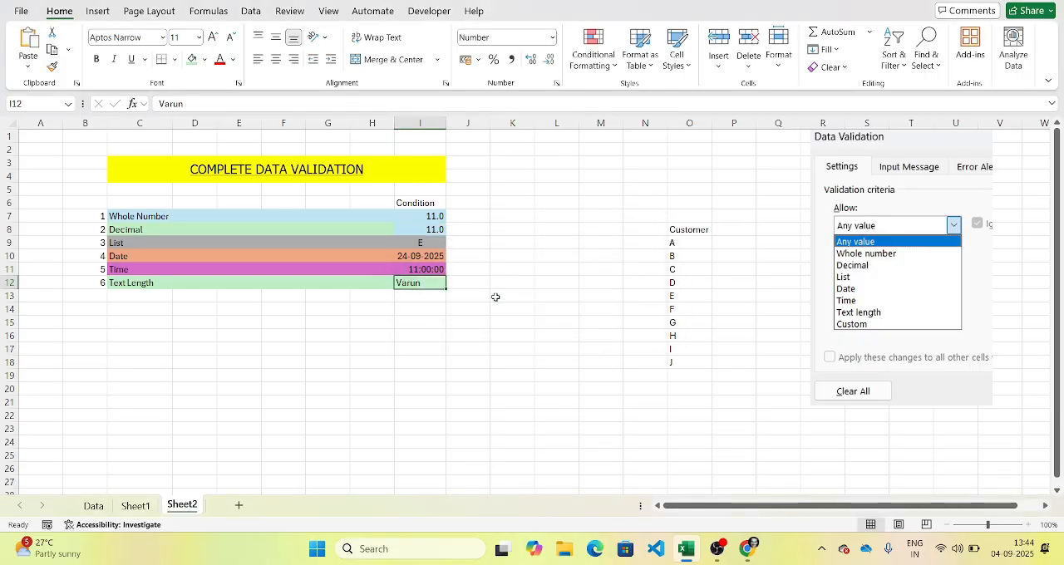
pyautogui.click(495, 298)
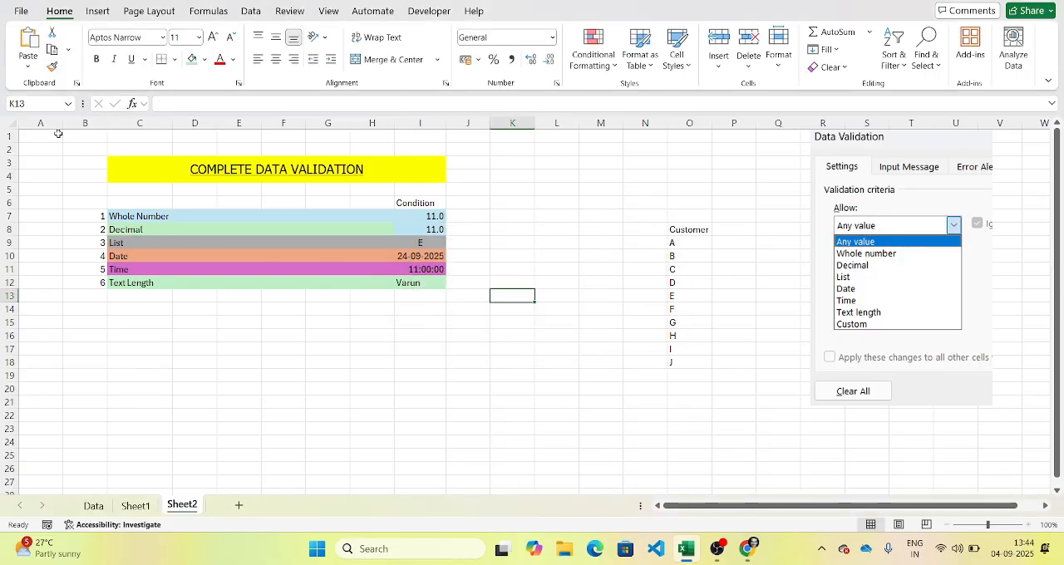